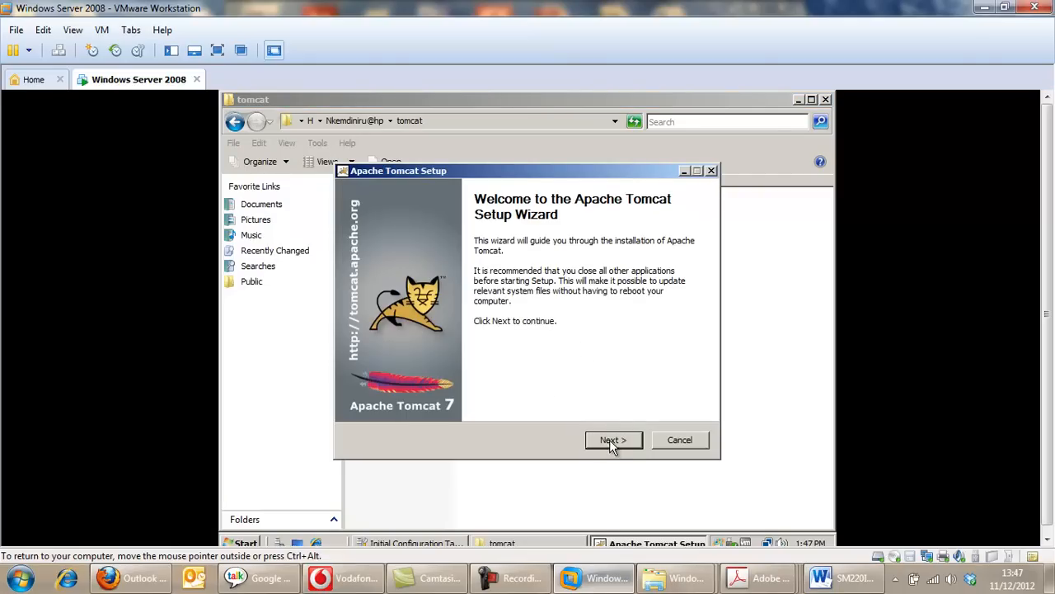
Proceed past the introductory pages of the Tomcat setup and add the Host Manager and Examples components to the installation.
left_click(609, 440)
left_click(610, 442)
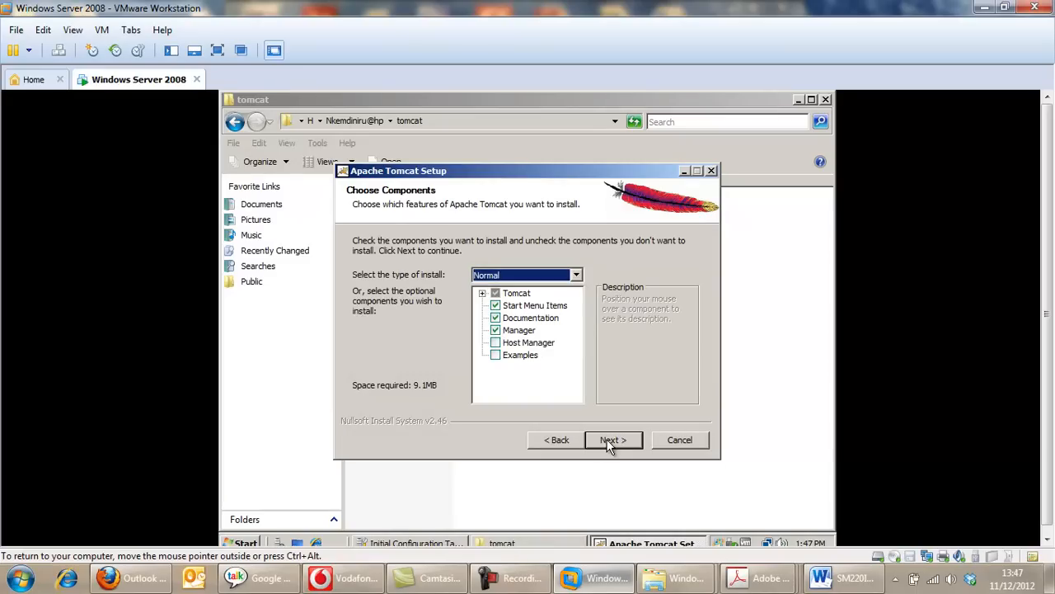
left_click(495, 342)
left_click(497, 355)
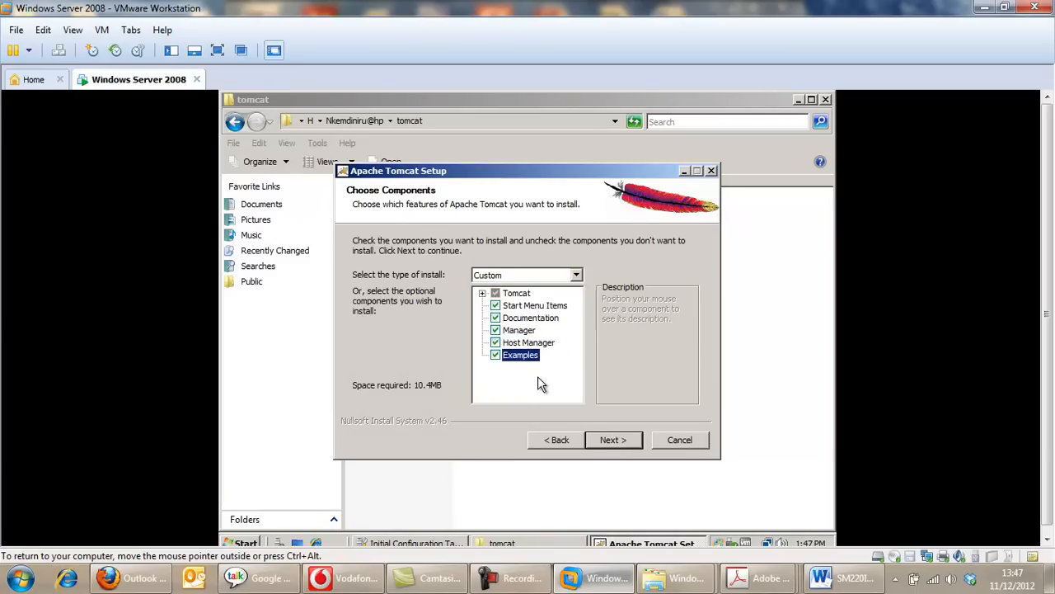
left_click(617, 443)
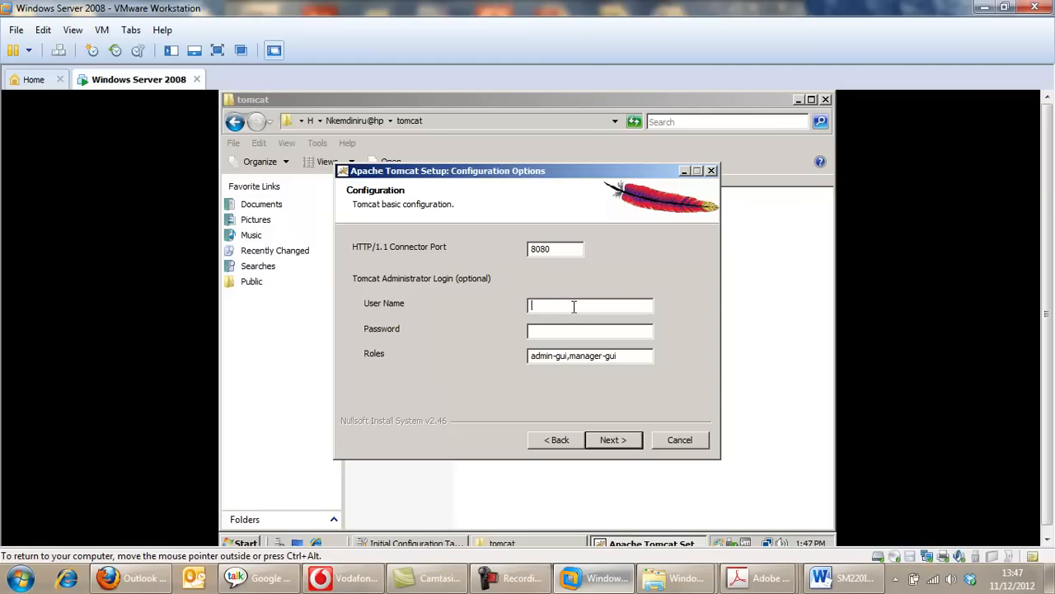
Accept the Tomcat configuration with connector port 8080 and browse for the Java virtual machine folder.
left_click(610, 446)
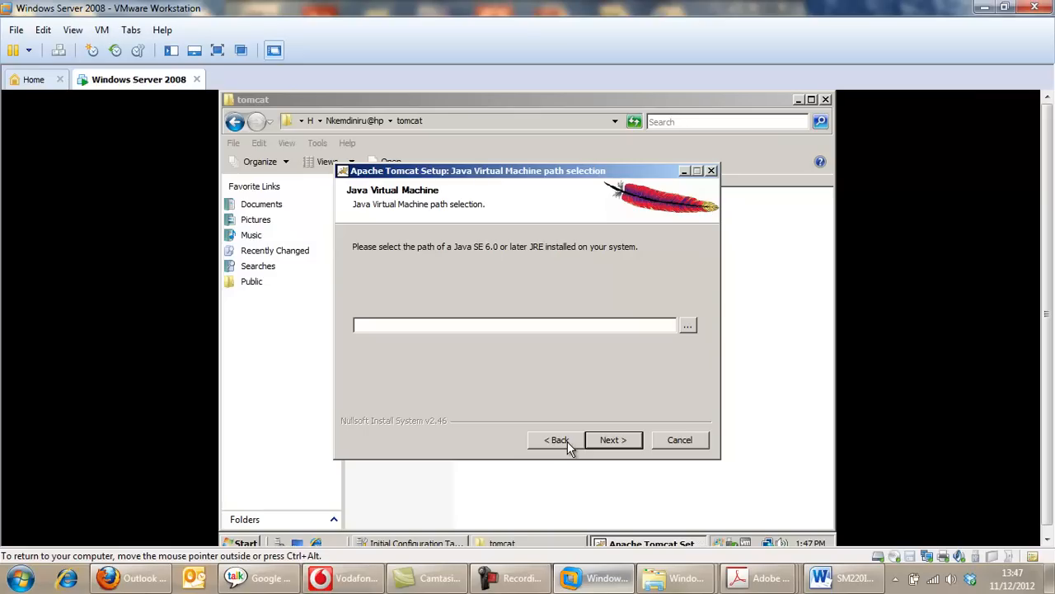
left_click(688, 325)
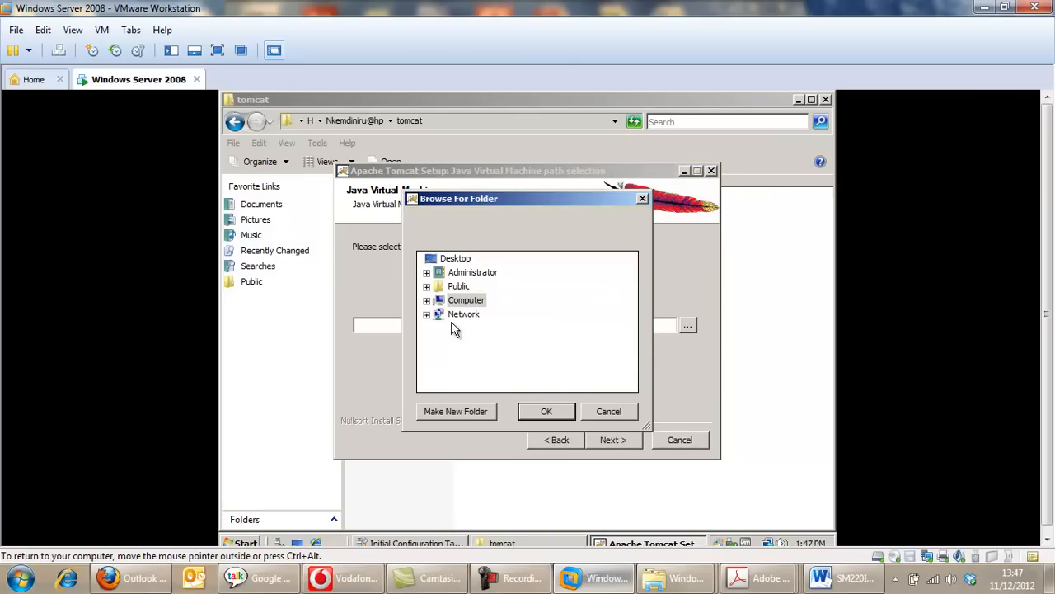
left_click(541, 414)
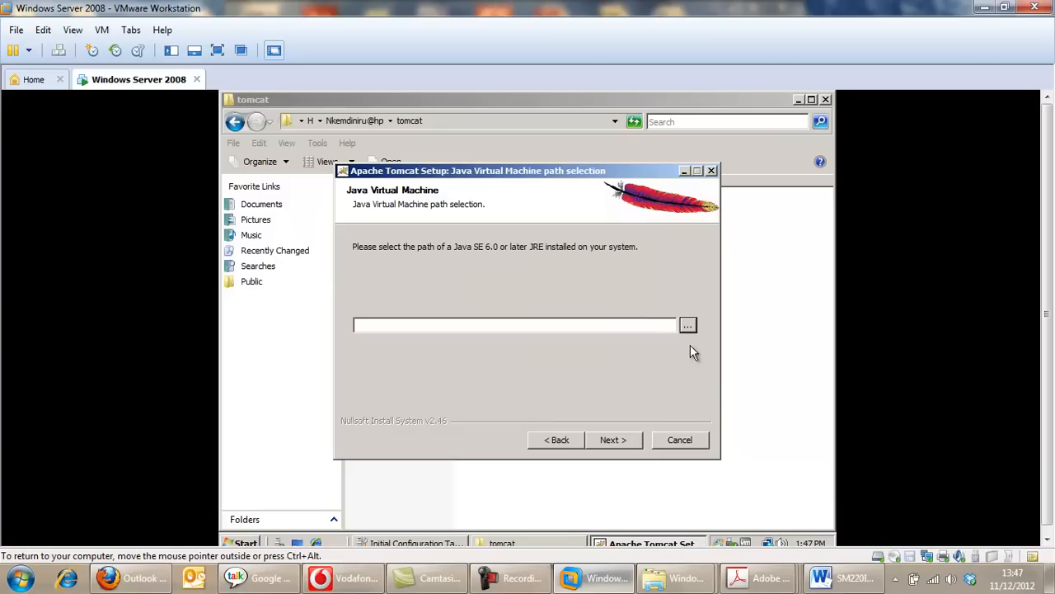
left_click(511, 577)
left_click(980, 506)
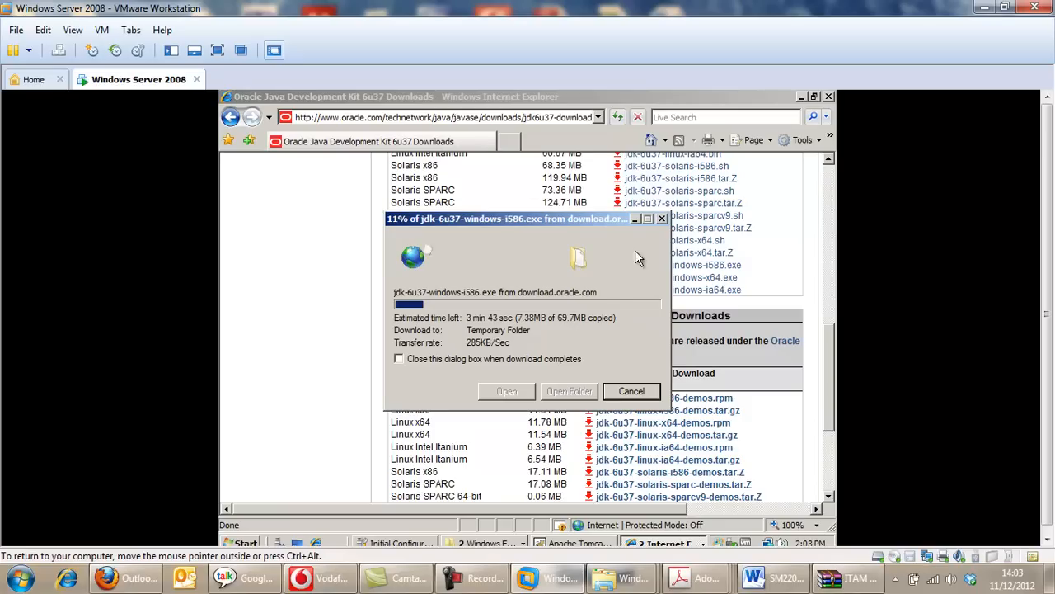
left_click_drag(592, 217, 675, 321)
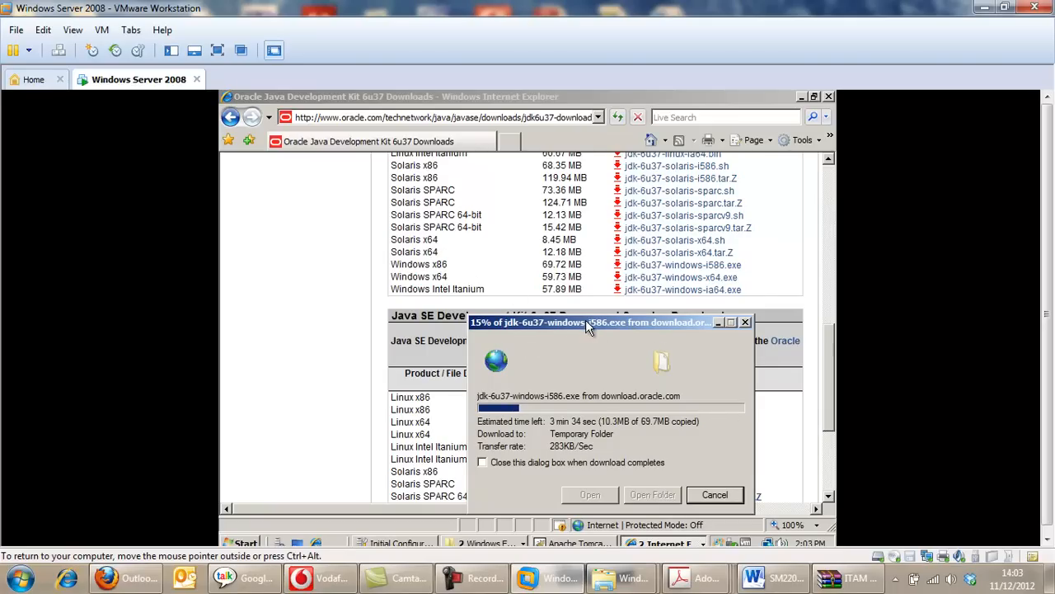
left_click_drag(585, 322, 540, 211)
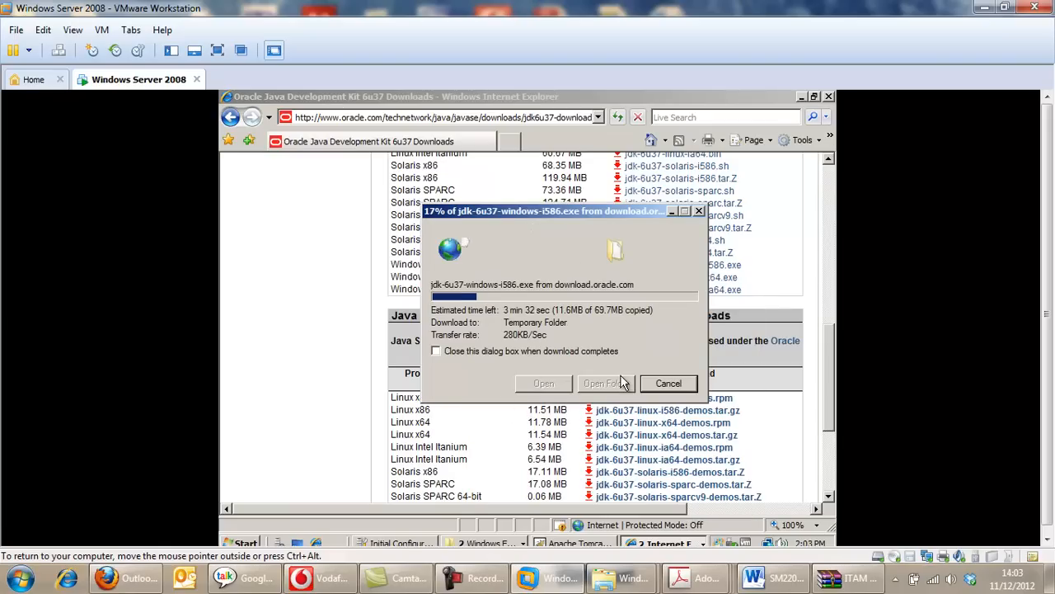
left_click(484, 583)
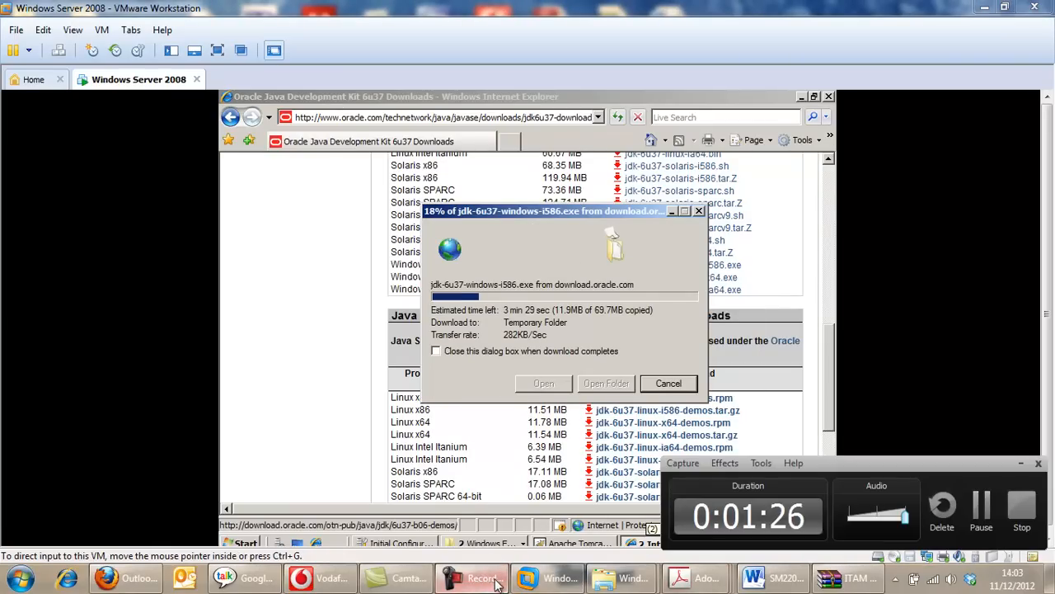
left_click(982, 507)
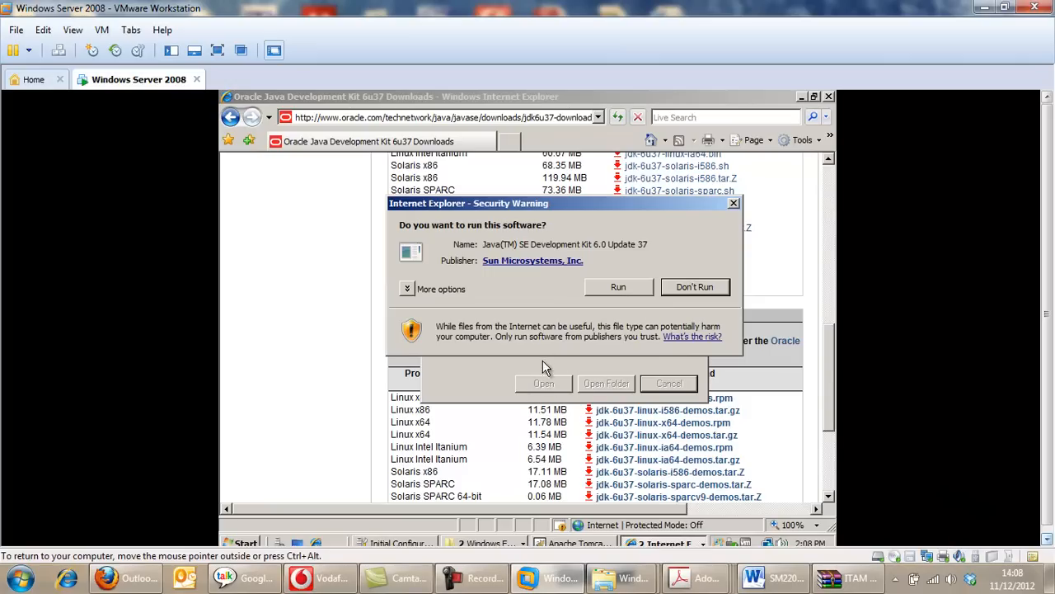
Run the downloaded JDK 6 Update 37 installer, keeping the default features and the default JDK and JRE folders, and finish the installation.
left_click(605, 291)
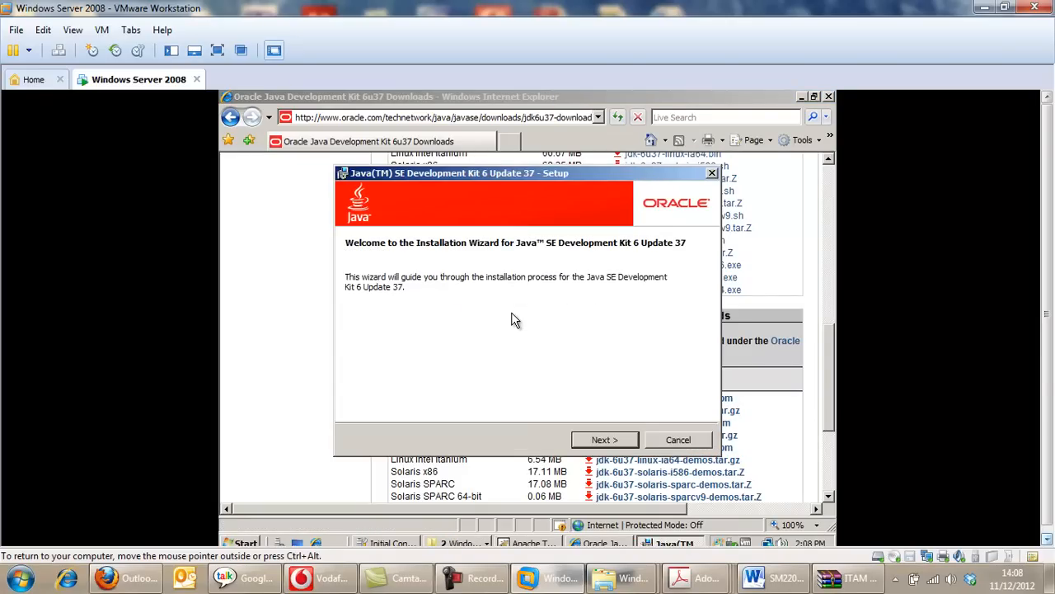
left_click(597, 442)
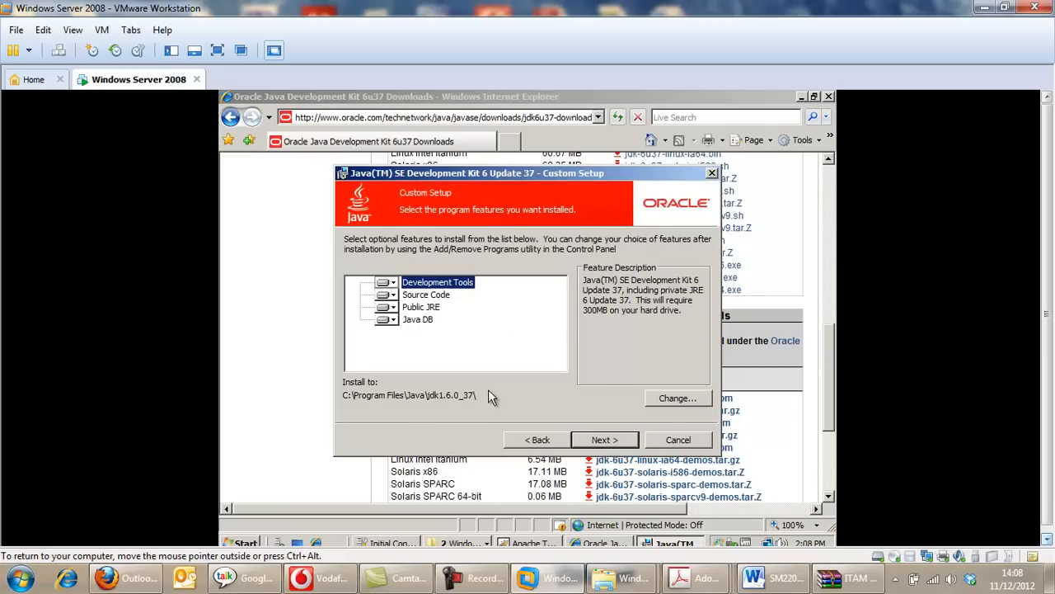
left_click(598, 440)
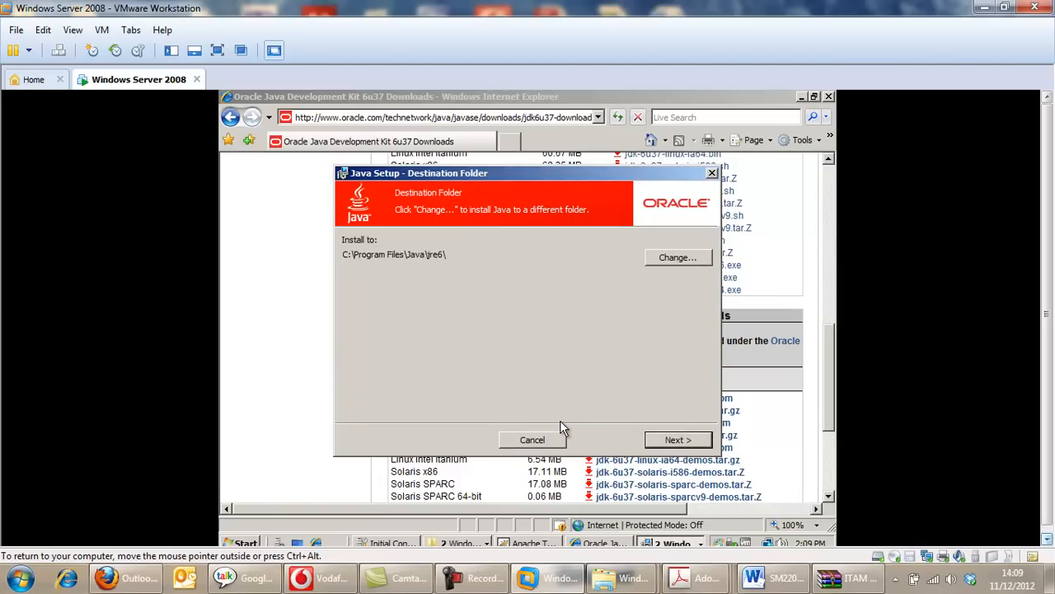
left_click(674, 439)
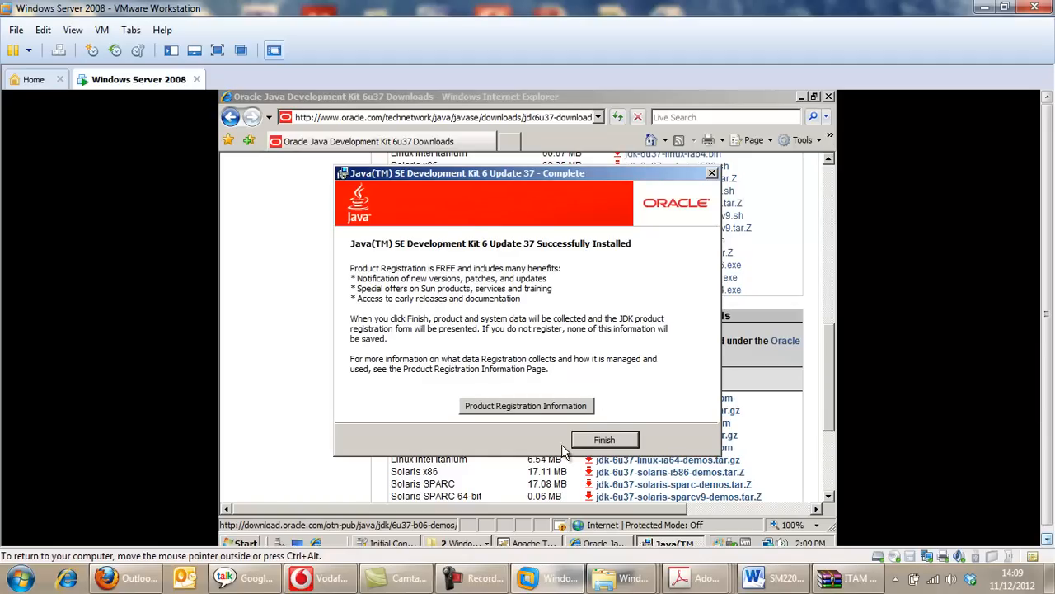
left_click(601, 440)
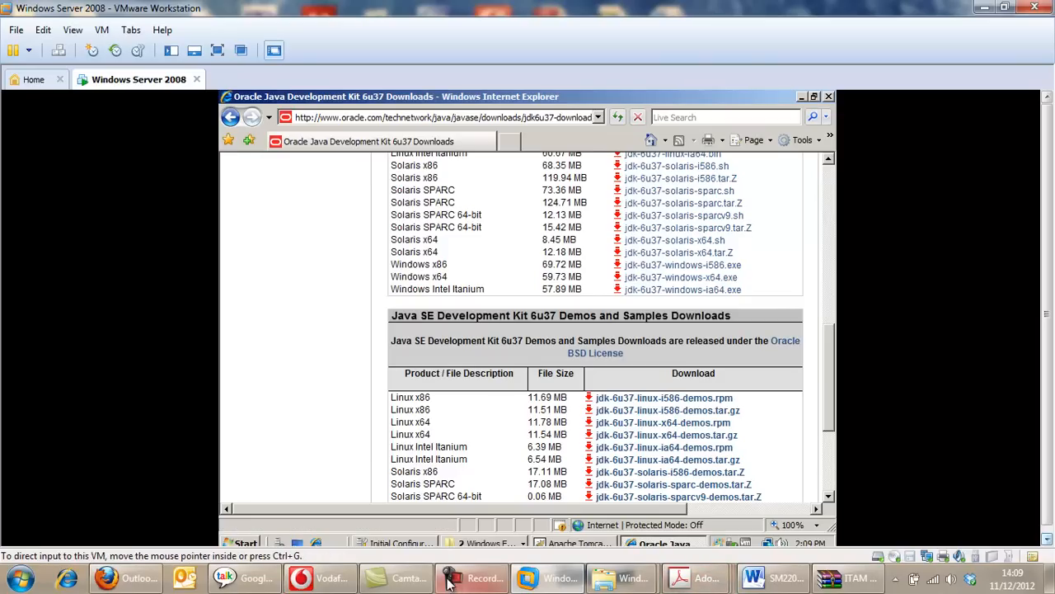
left_click(478, 584)
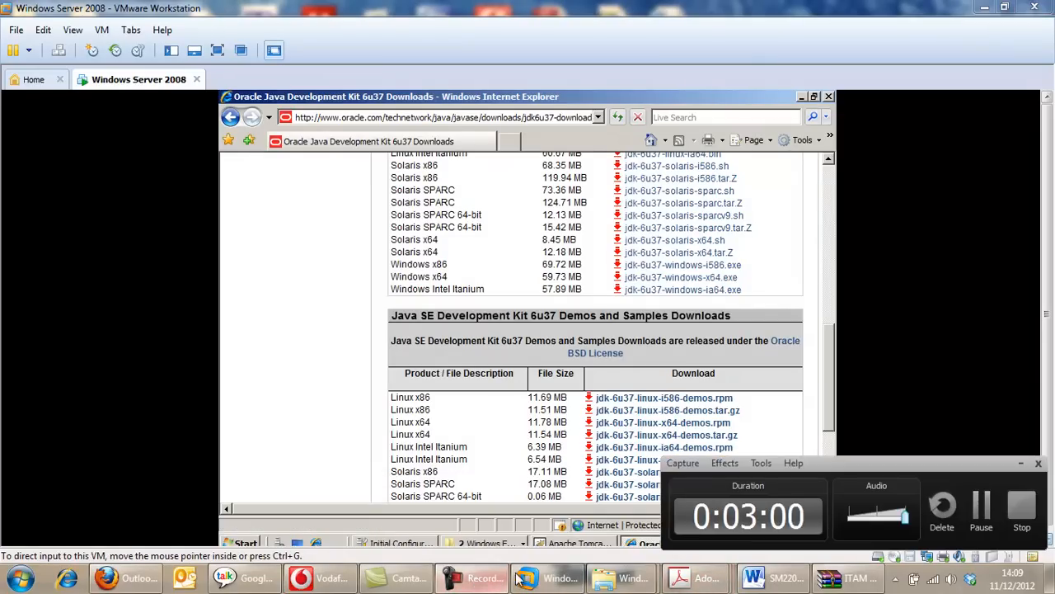
left_click(981, 507)
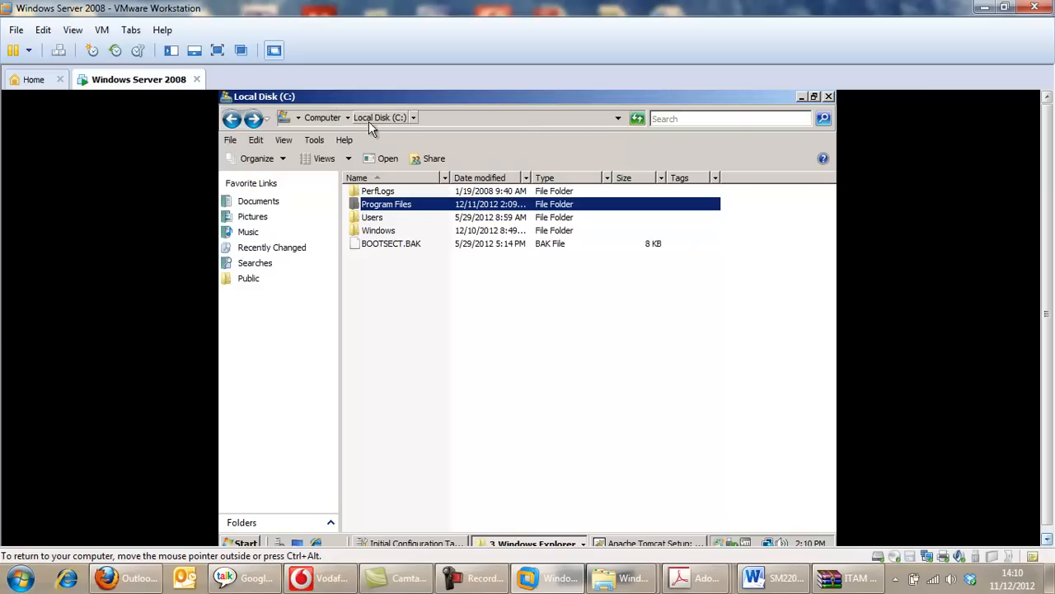
Open the Java folder inside Program Files on the C drive to examine the installed JDK and JRE folders.
double_click(393, 210)
double_click(367, 233)
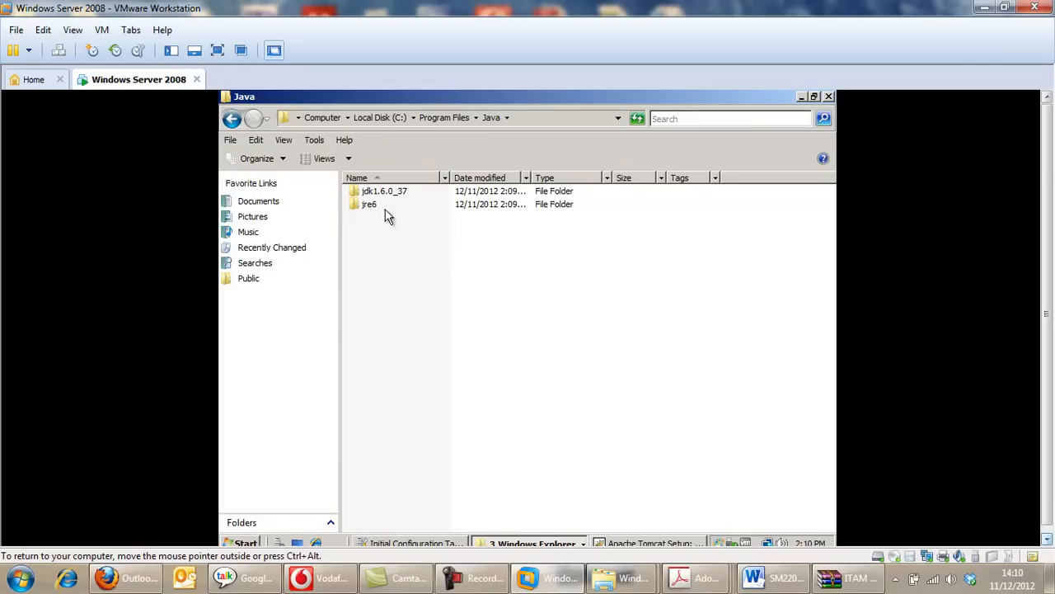
left_click(478, 583)
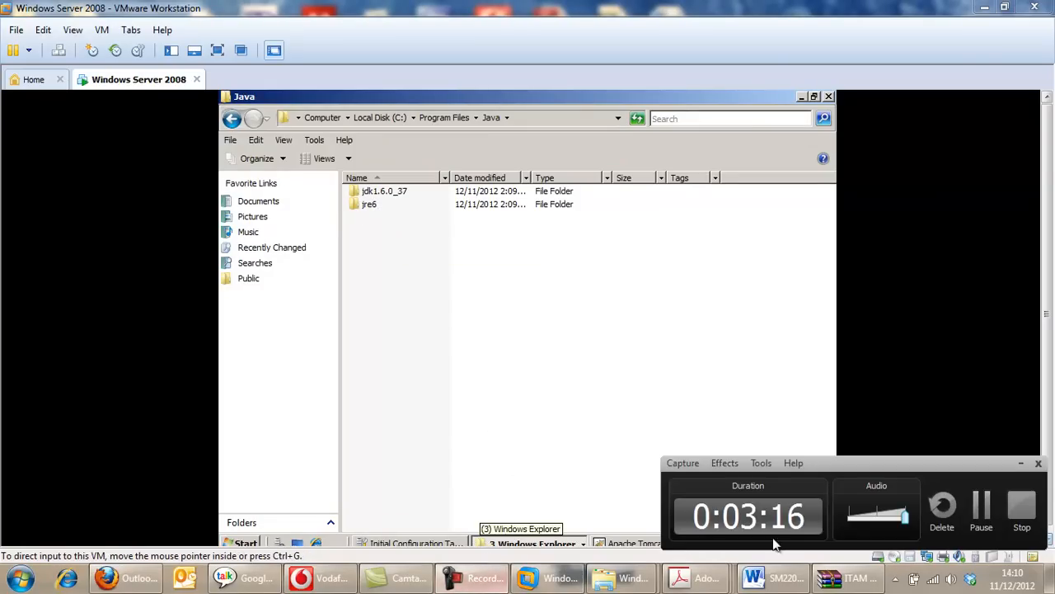
left_click(986, 507)
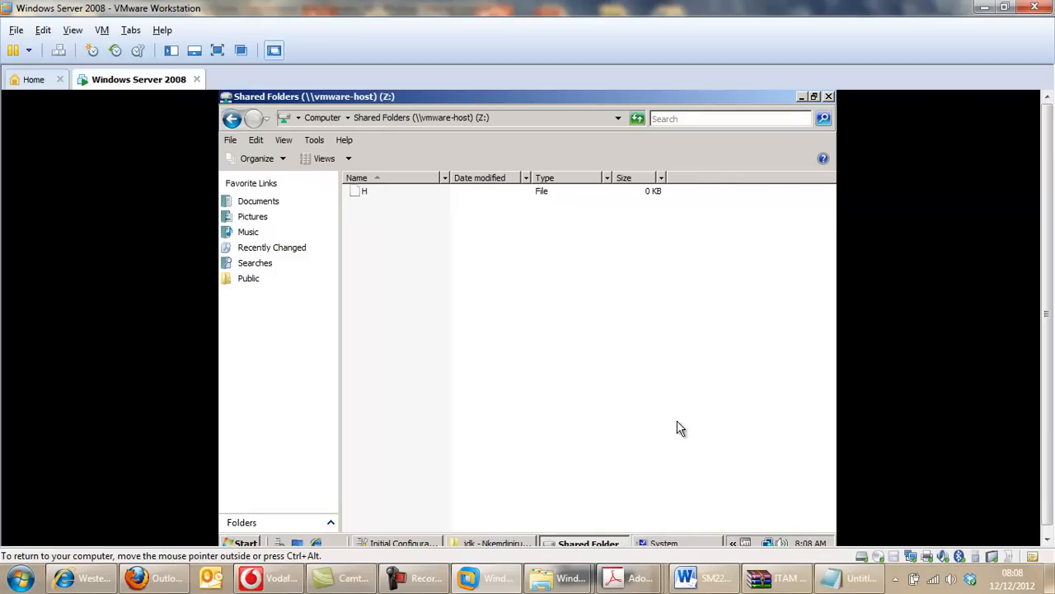
Open the Environment Variables dialog from the computer's advanced system properties.
left_click(246, 543)
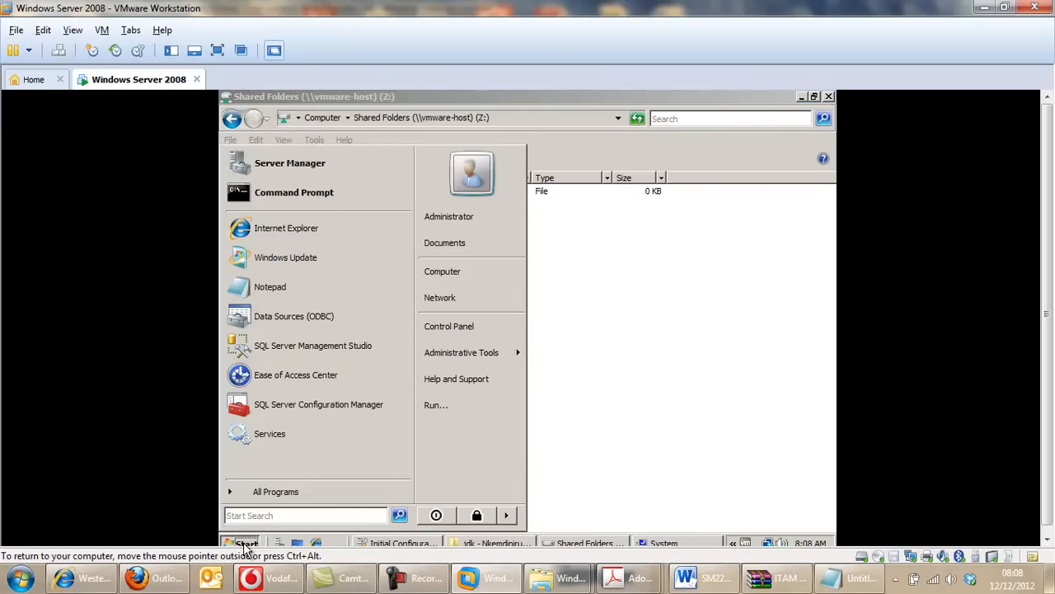
right_click(449, 279)
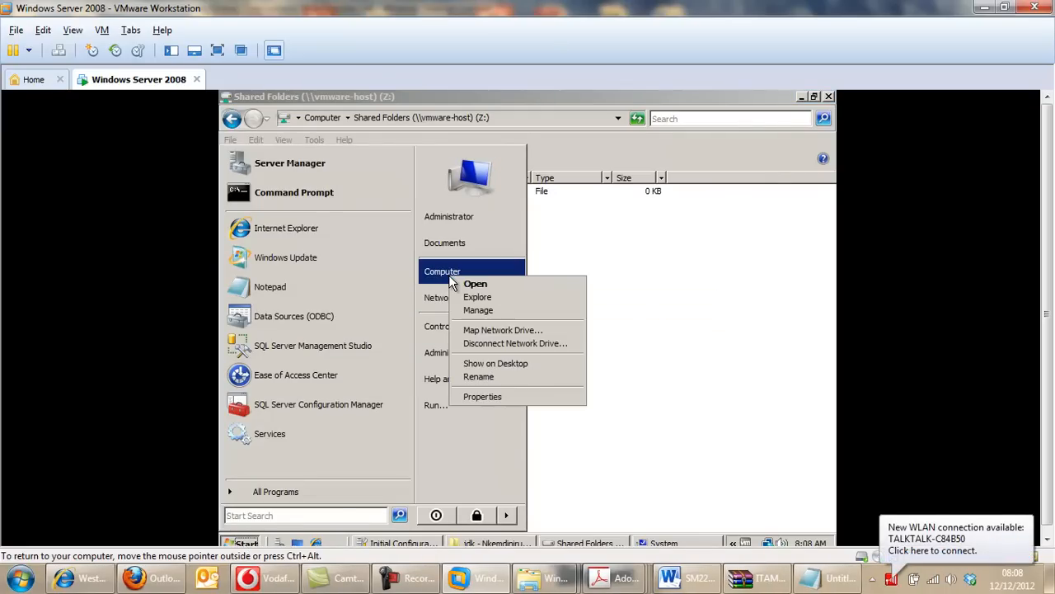
left_click(486, 396)
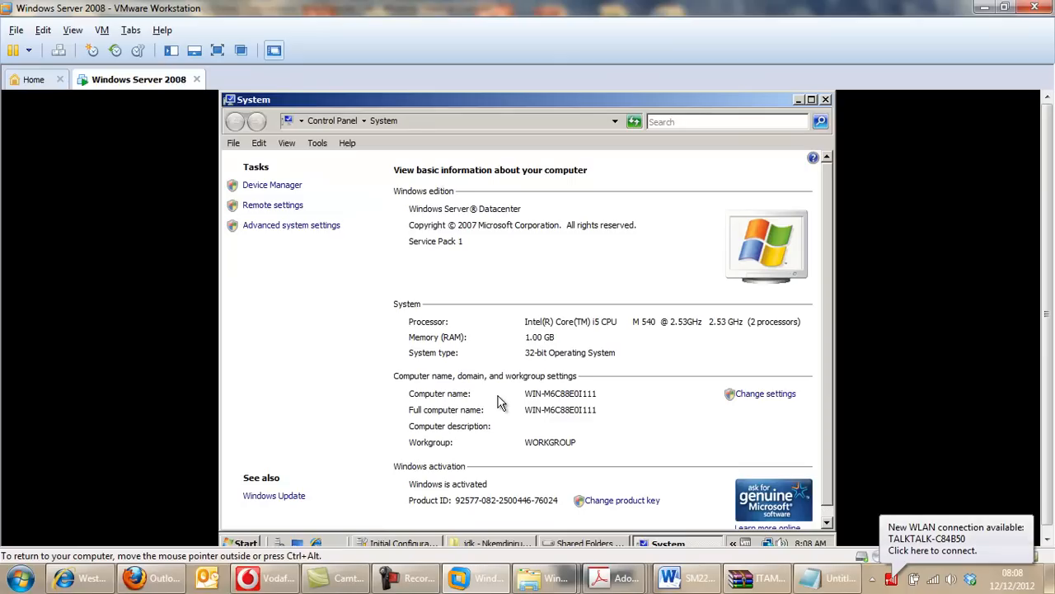
left_click(334, 228)
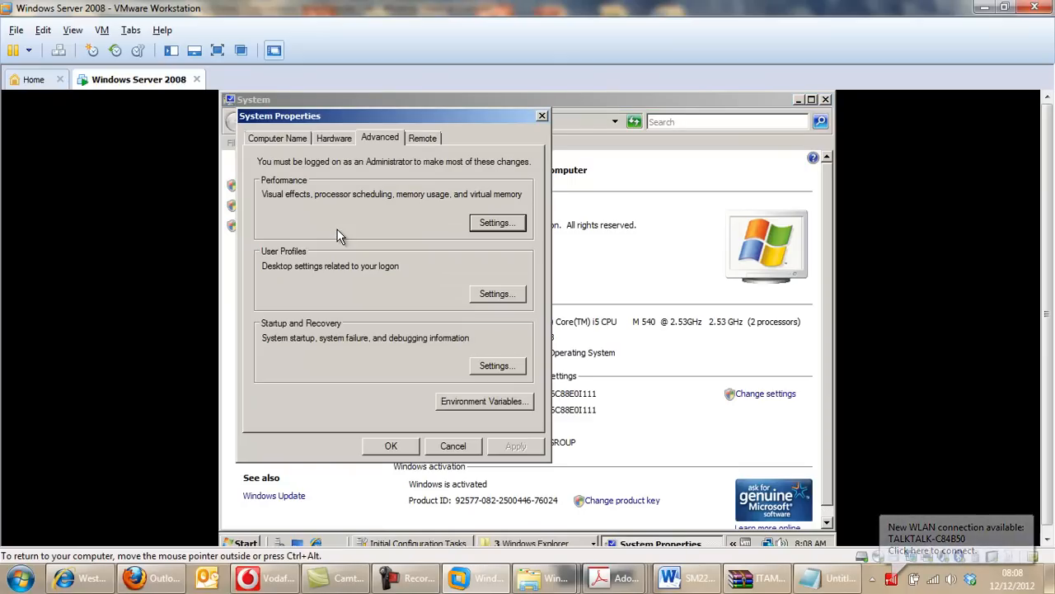
left_click(465, 403)
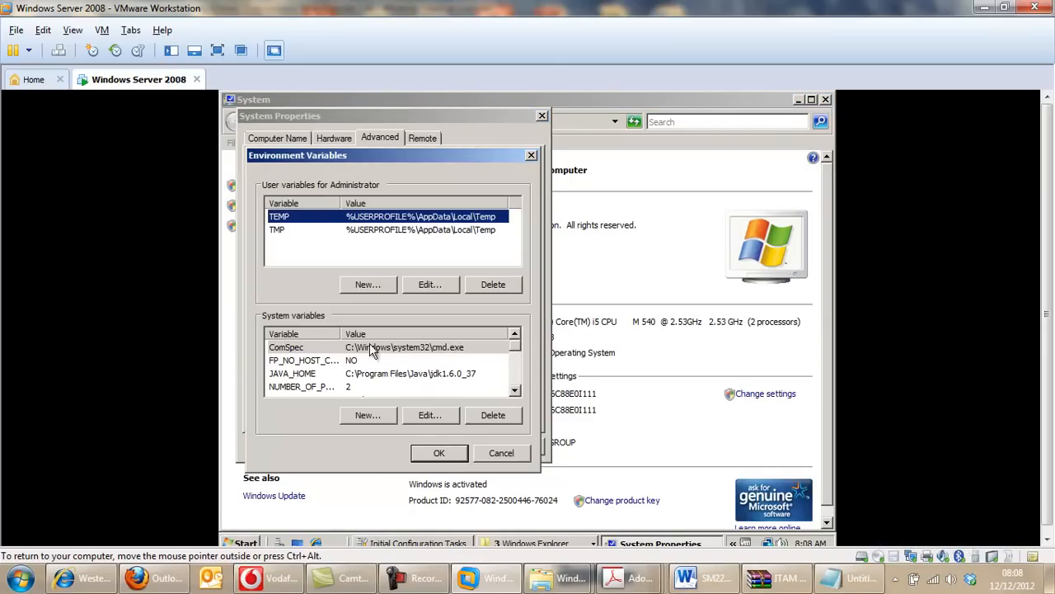
Review the name and path of the JAVA_HOME system variable and accept the entry.
left_click(325, 376)
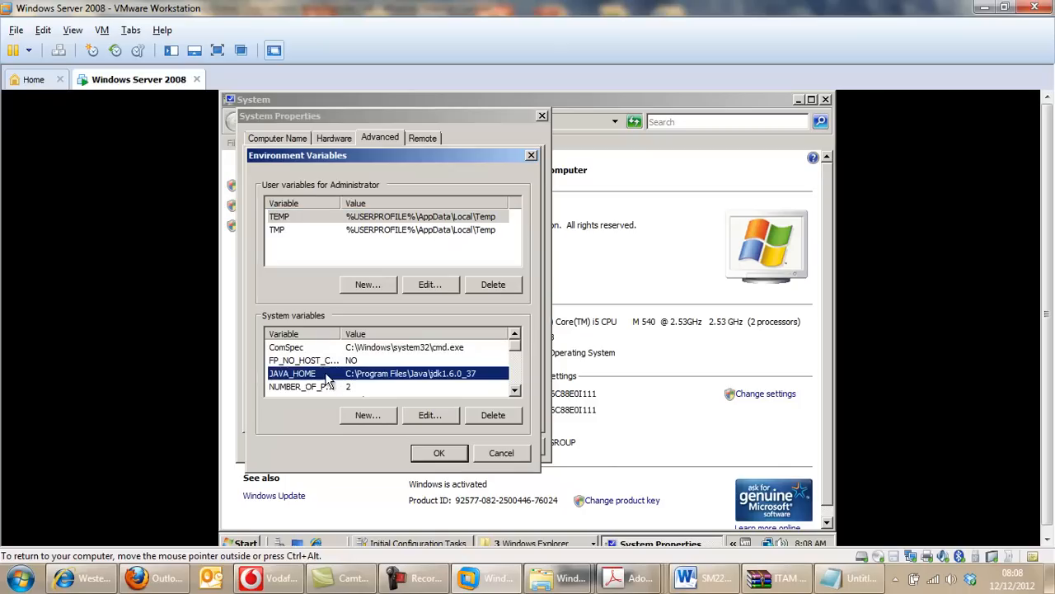
left_click(423, 419)
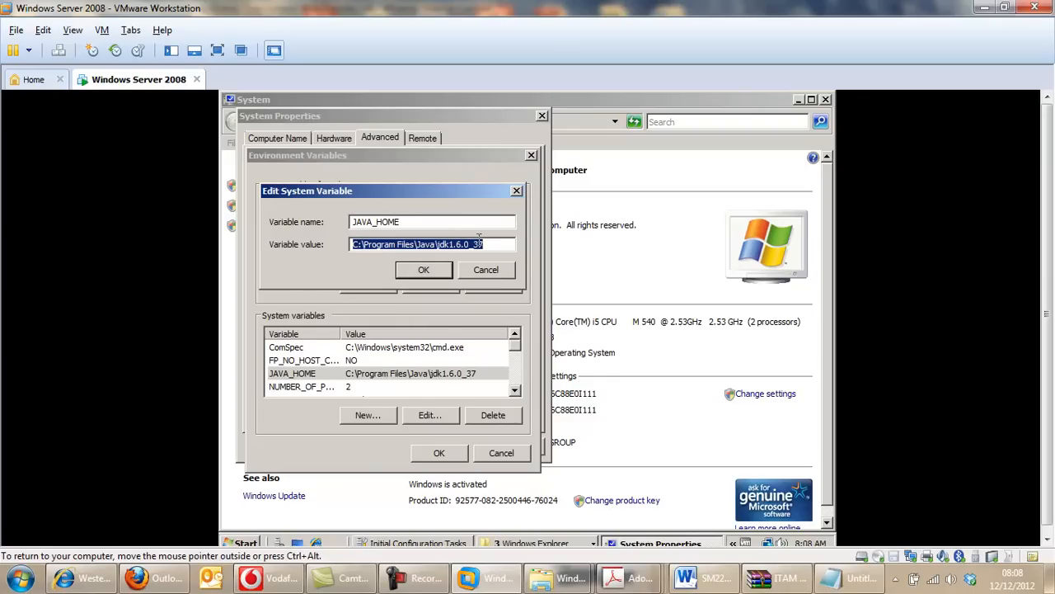
left_click(423, 270)
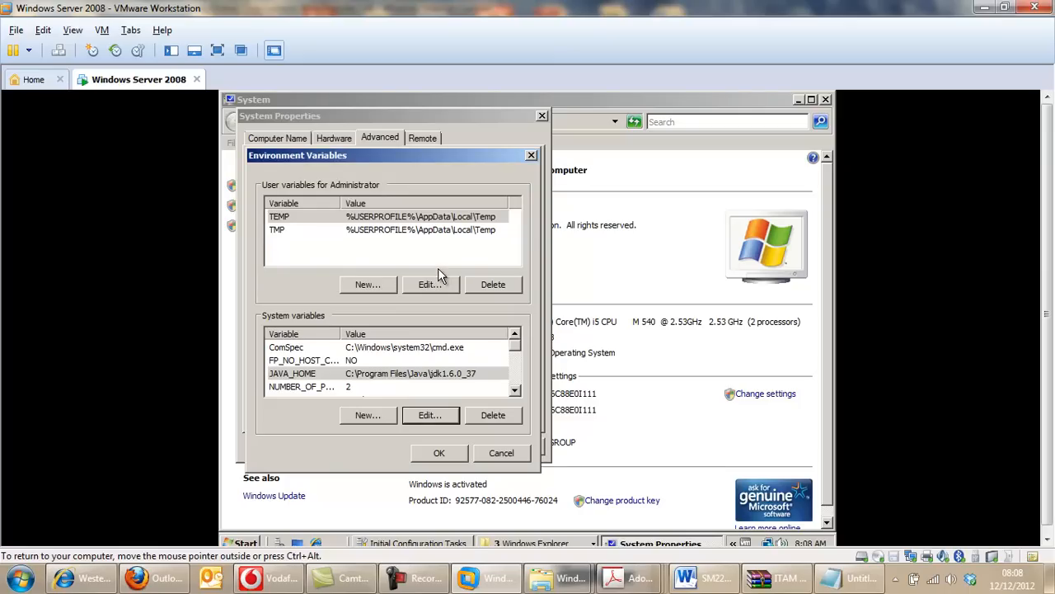
left_click(436, 452)
left_click(498, 544)
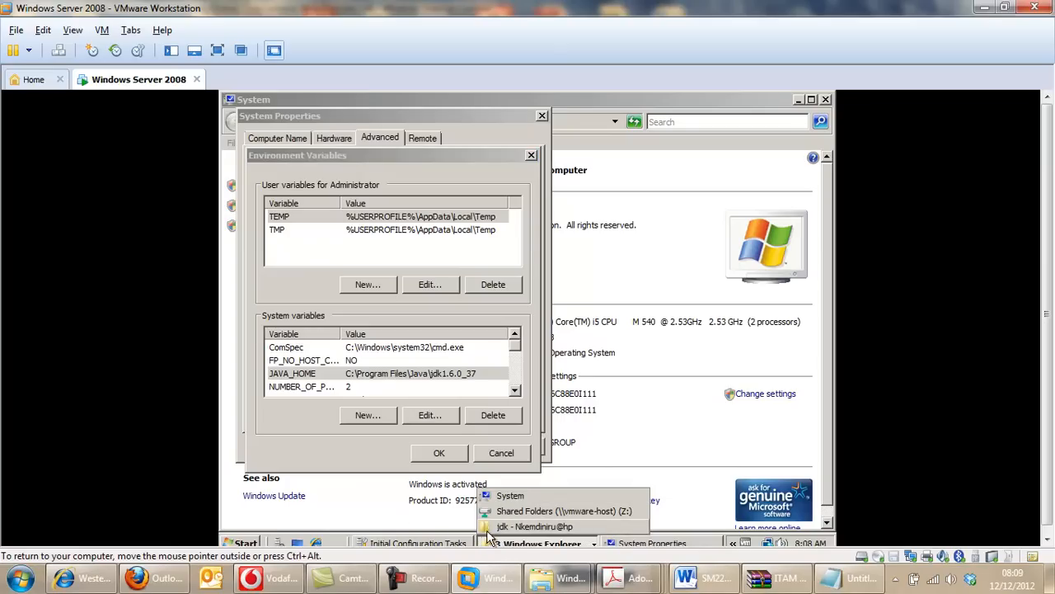
left_click(502, 526)
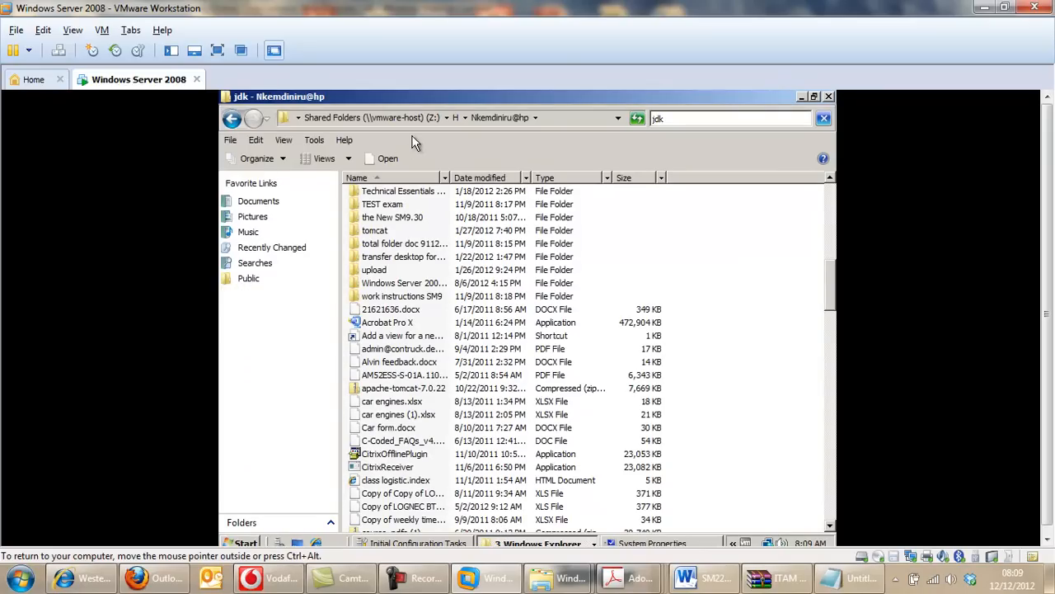
left_click(289, 206)
Open the jdk1.6.0_37 folder under Program Files\Java on the C drive and display its full path.
left_click(247, 545)
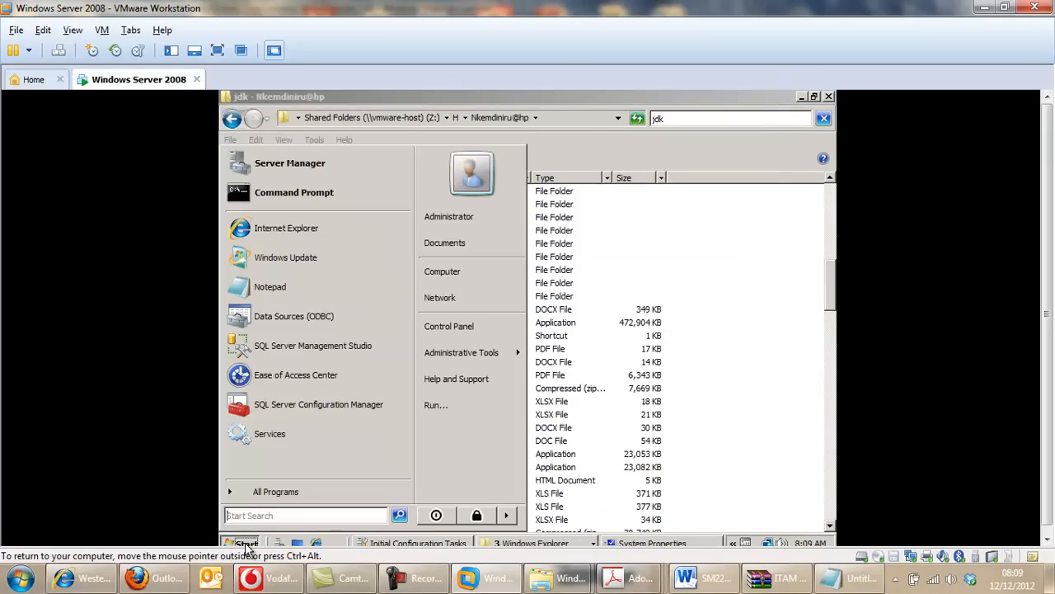
left_click(483, 275)
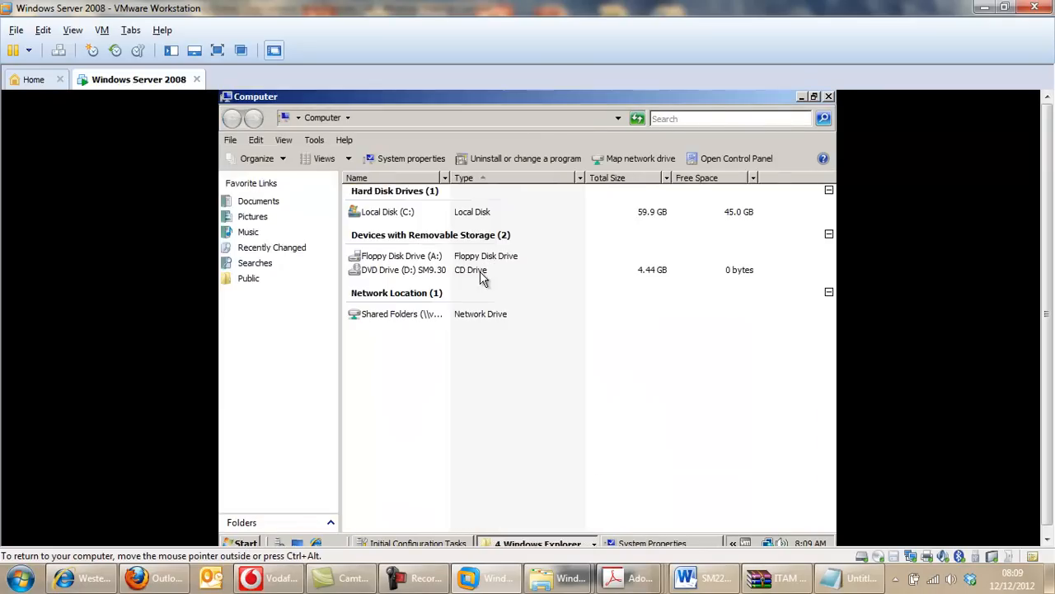
double_click(401, 212)
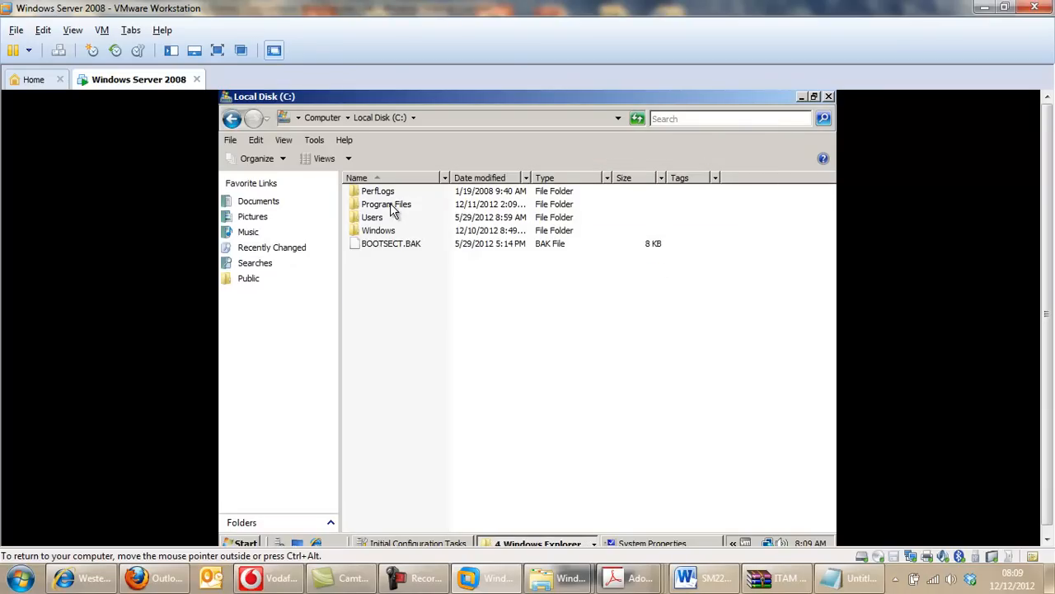
double_click(390, 202)
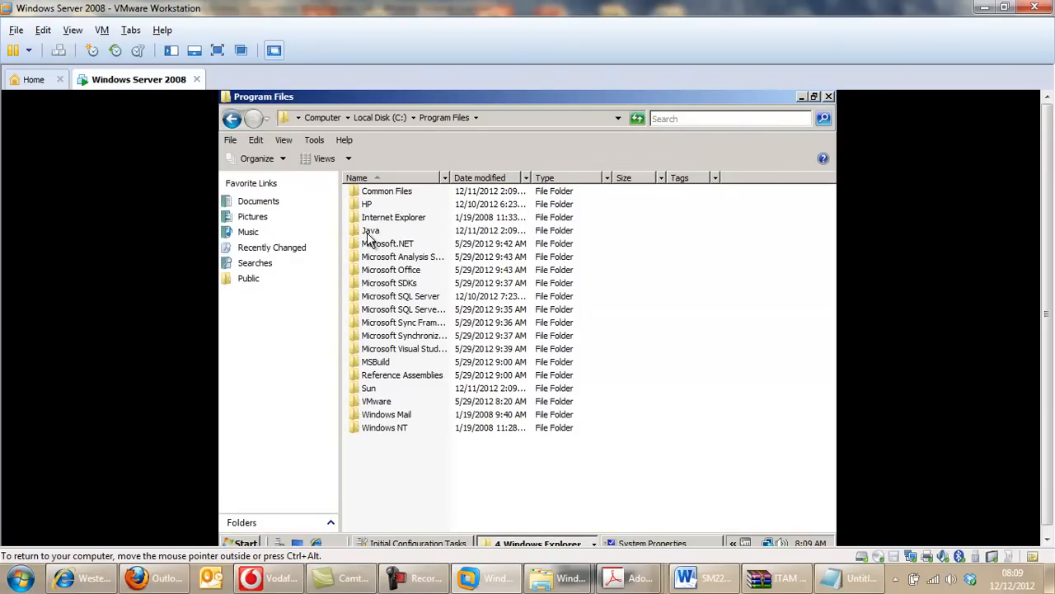
double_click(371, 234)
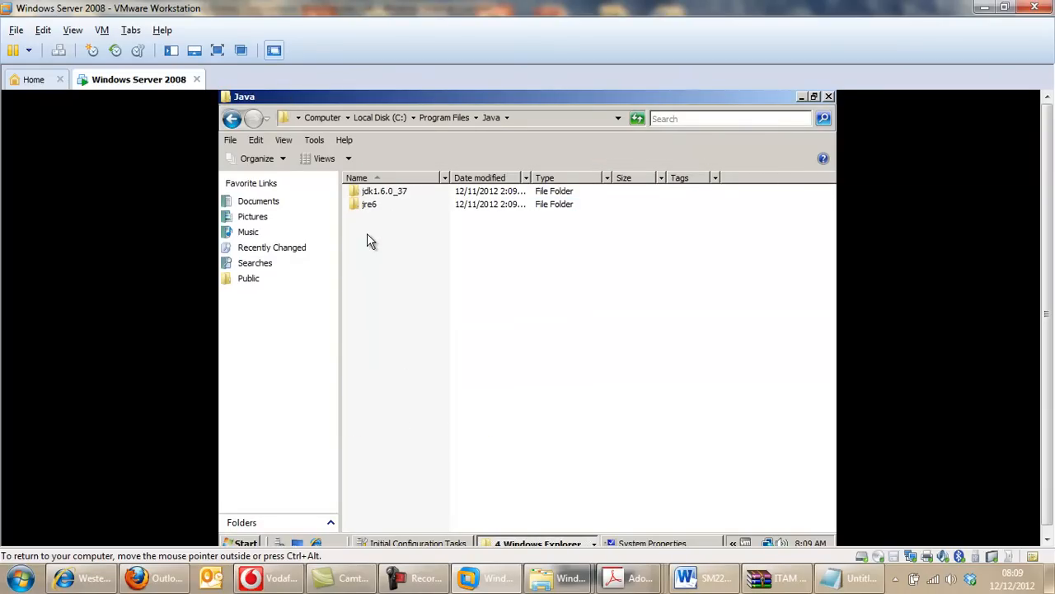
double_click(384, 191)
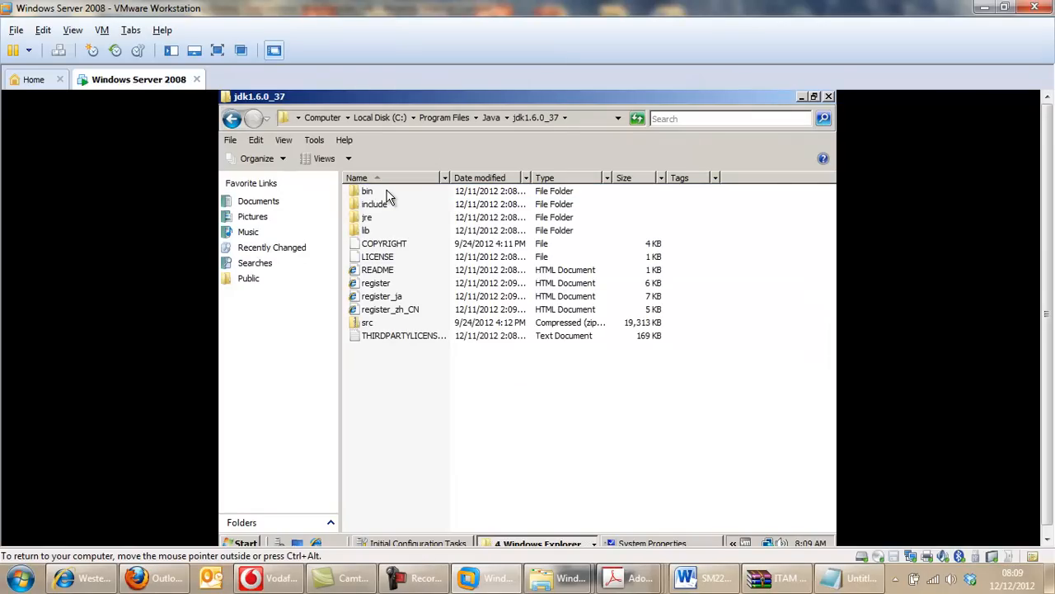
left_click(580, 121)
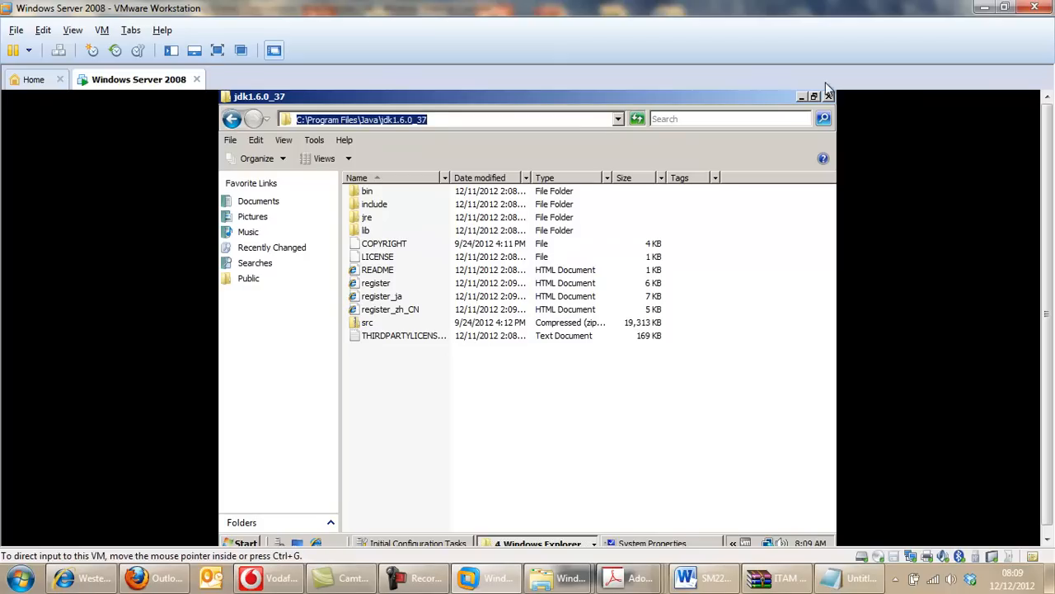
Minimize the folder windows and dismiss the Environment Variables and System Properties dialogs without further changes.
left_click(805, 101)
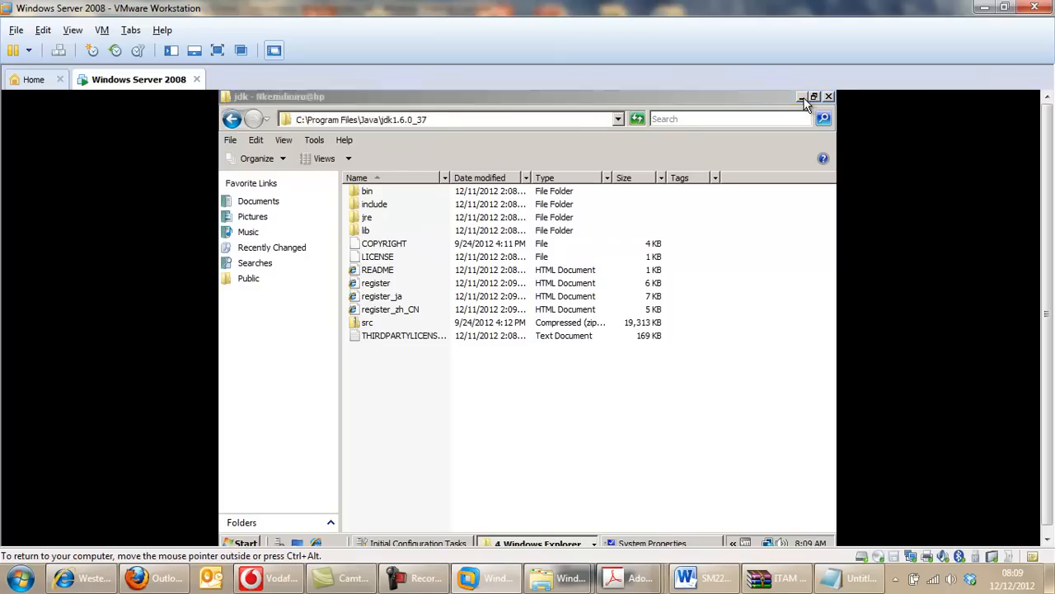
left_click(803, 98)
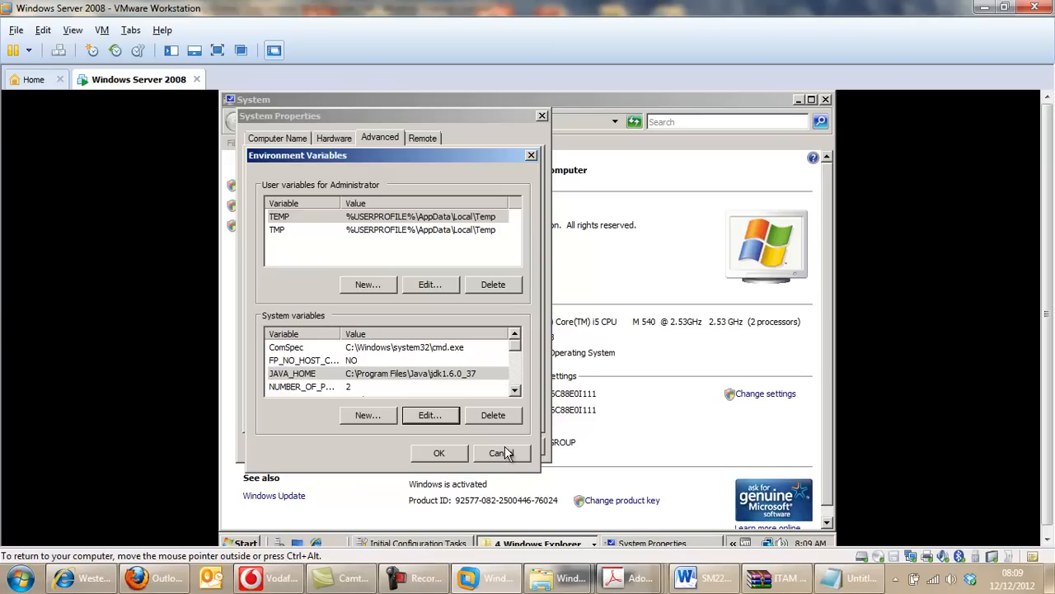
left_click(494, 453)
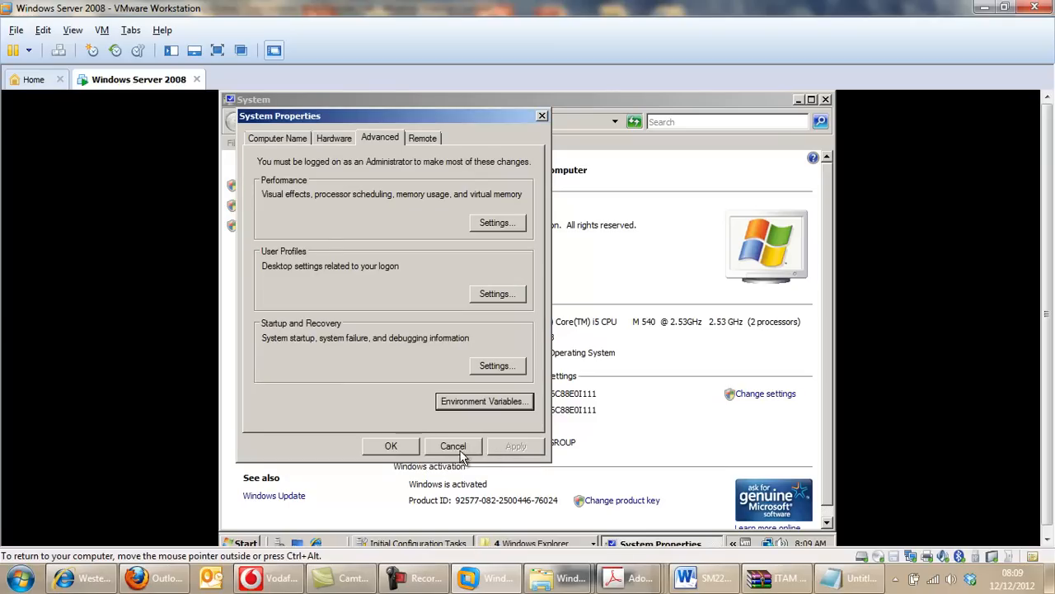
left_click(460, 448)
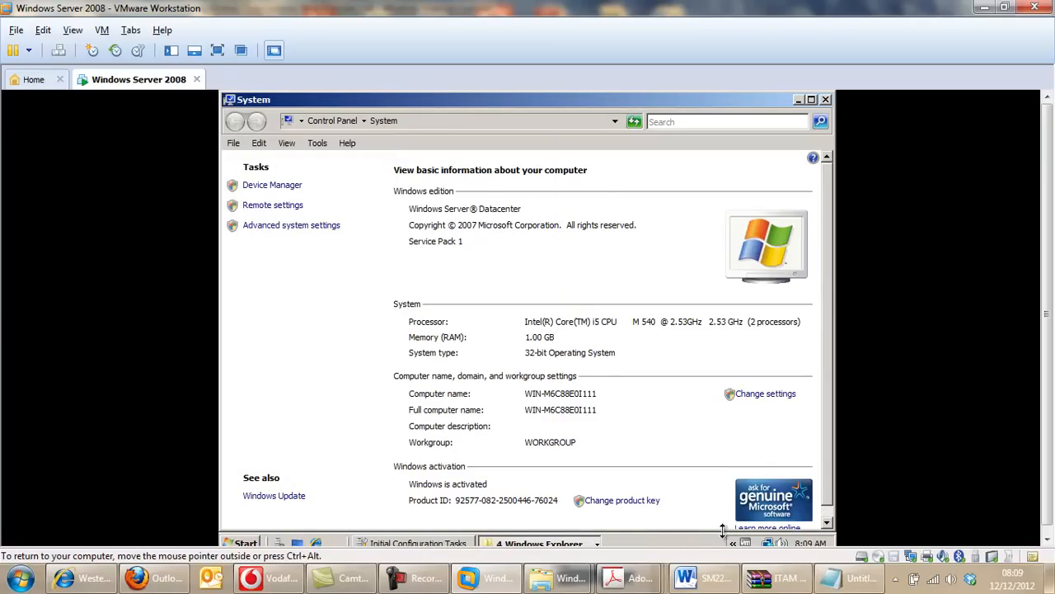
left_click(421, 577)
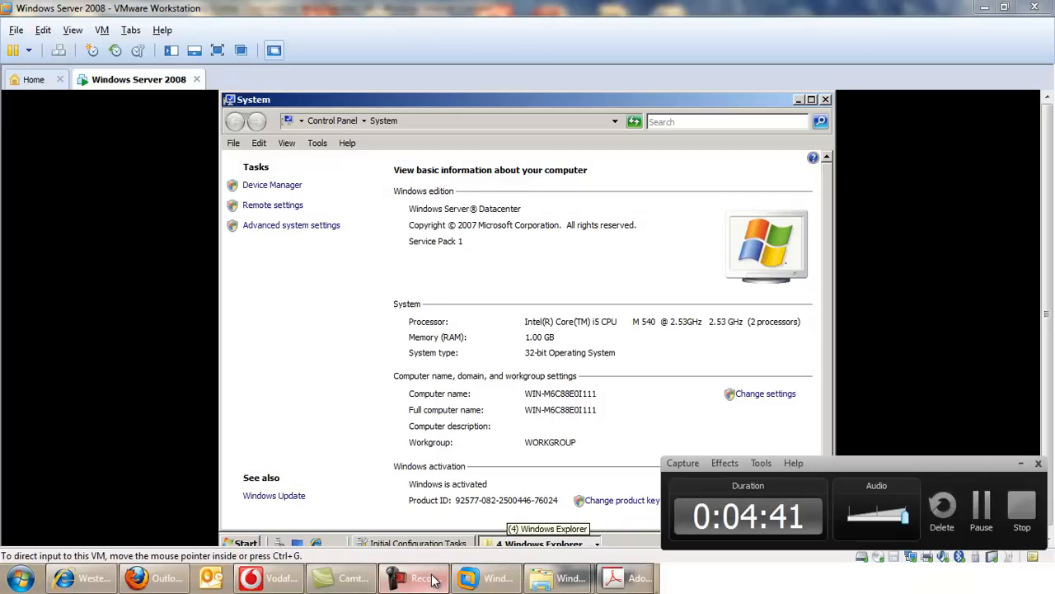
left_click(982, 502)
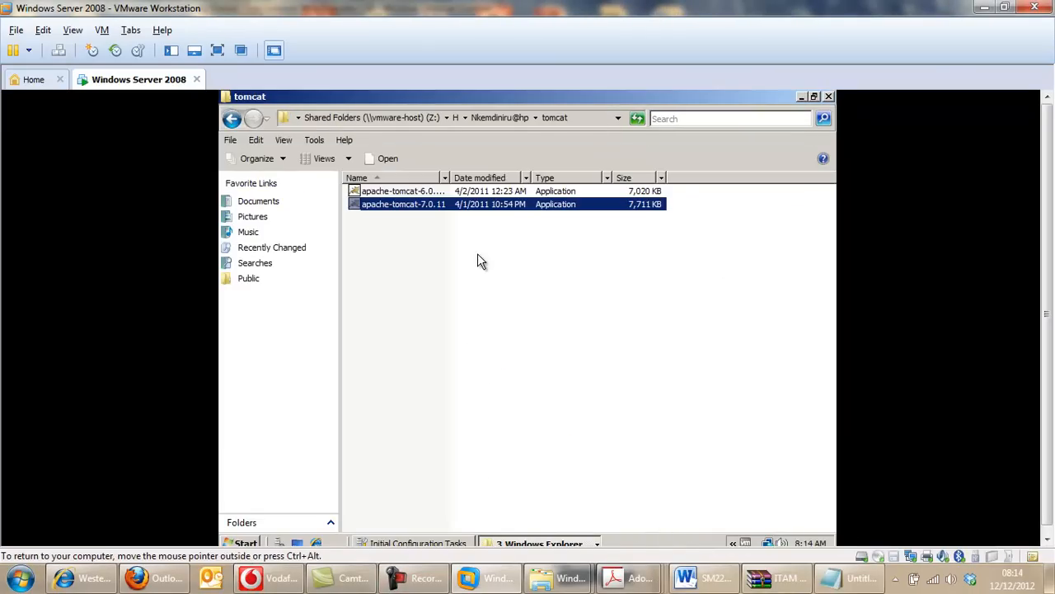
Run the apache-tomcat-7.0.11 installer from the shared tomcat folder and accept the license agreement.
double_click(427, 210)
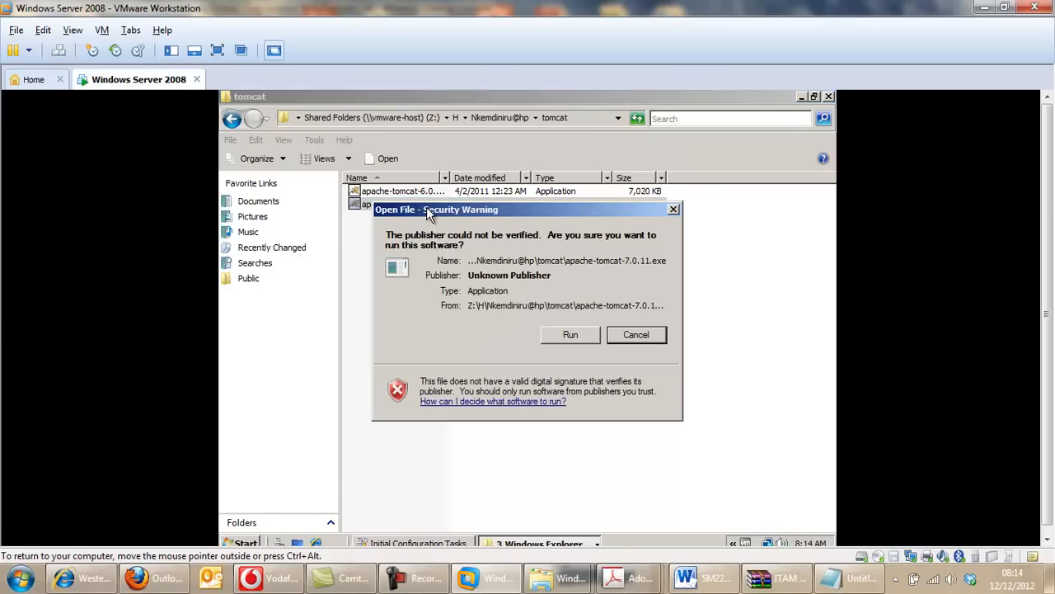
left_click(570, 336)
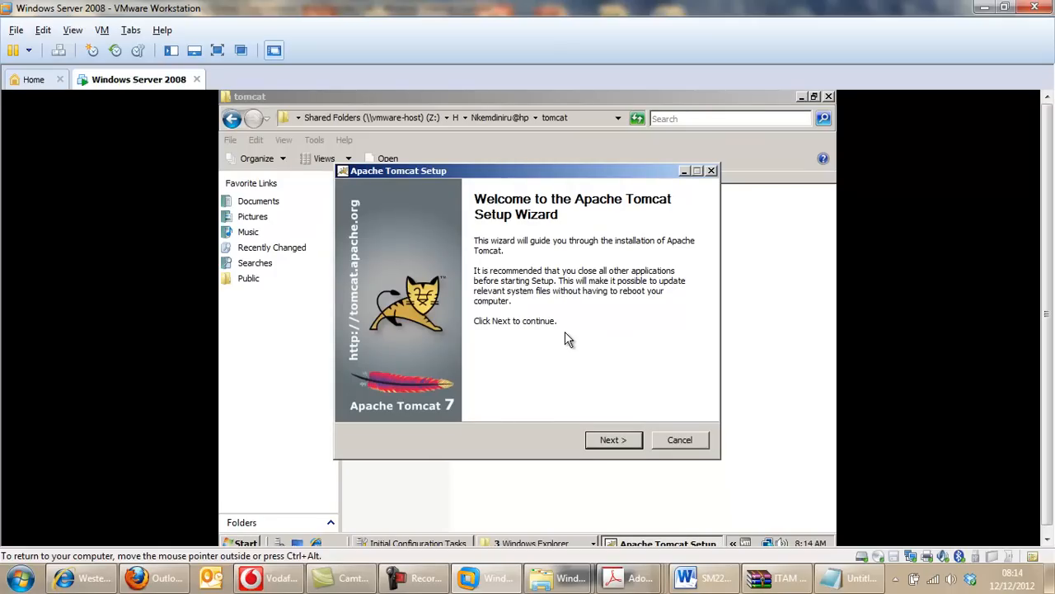
left_click(608, 440)
left_click(607, 442)
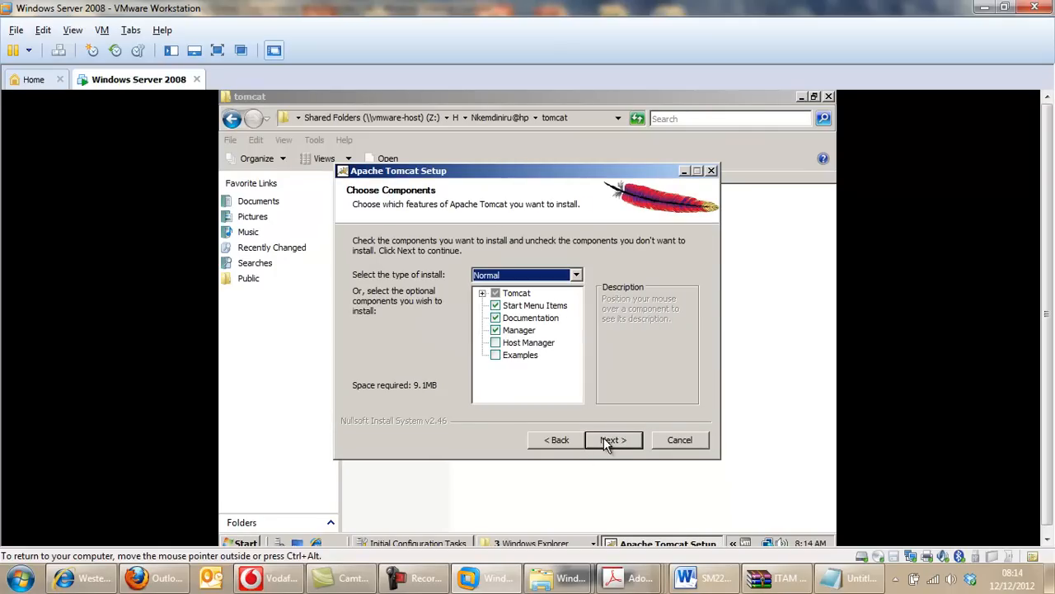
Add the Examples and Host Manager components to the Tomcat installation and proceed to the basic configuration.
left_click(496, 354)
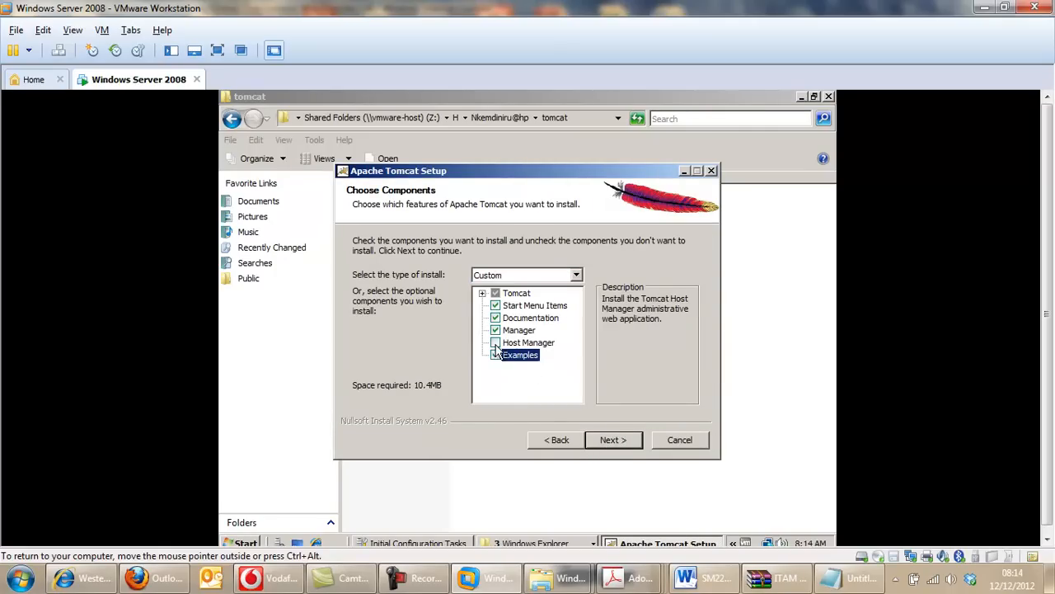
left_click(496, 342)
left_click(615, 438)
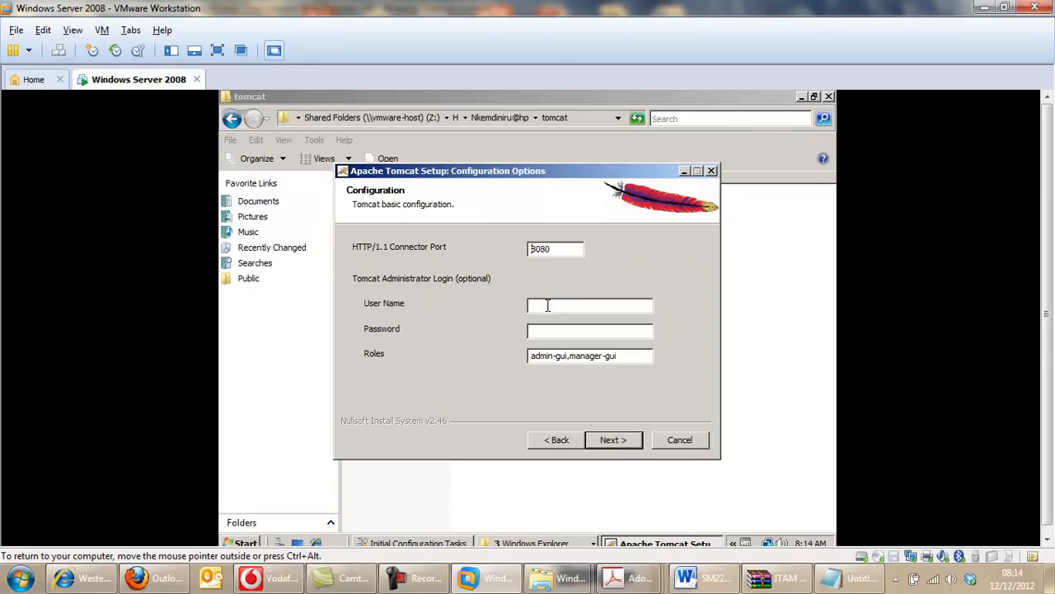
Set the Tomcat administrator login with user name Admin and the administrator password, keeping the default connector port and roles.
type("Amin")
key("BackSpace")
key("BackSpace")
key("BackSpace")
type("dminadmin")
left_click(613, 439)
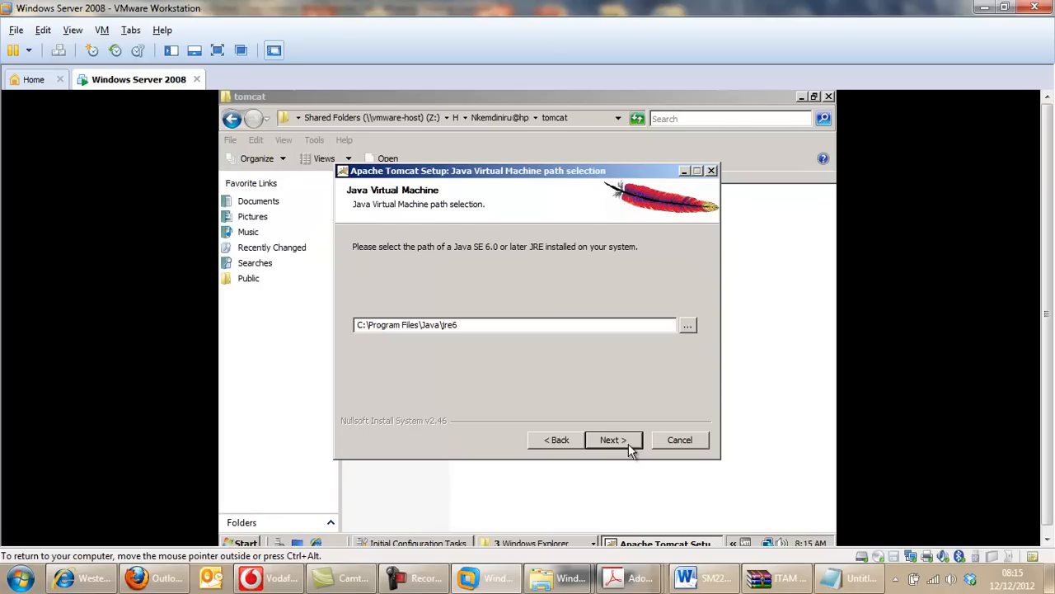
Install Tomcat with the C:\Program Files\Java\jre6 path, finish setup with Run Apache Tomcat and Show Readme enabled, and close the release notes.
left_click(613, 440)
left_click(628, 444)
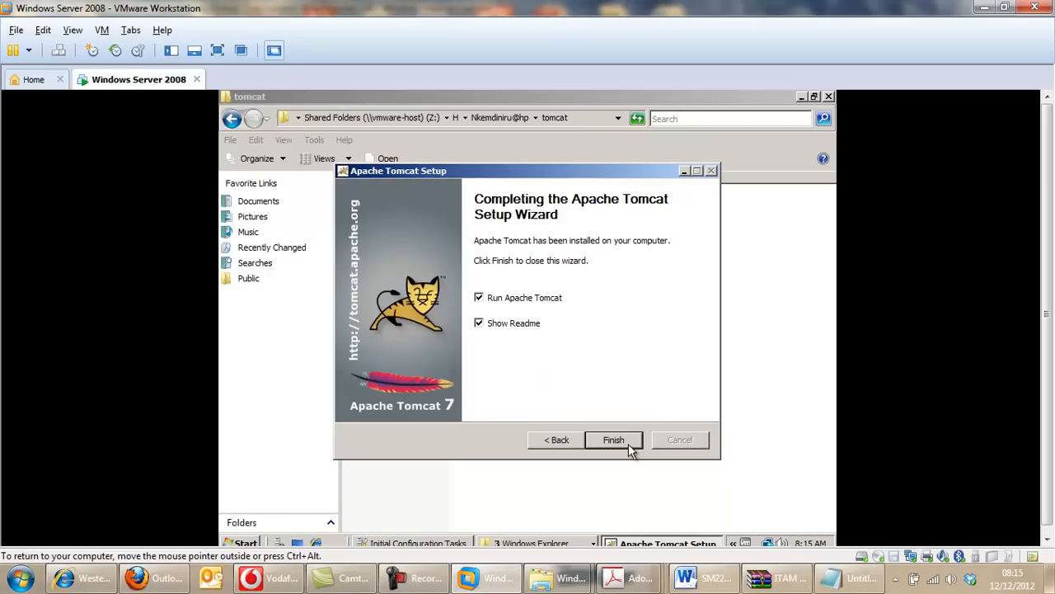
left_click(621, 440)
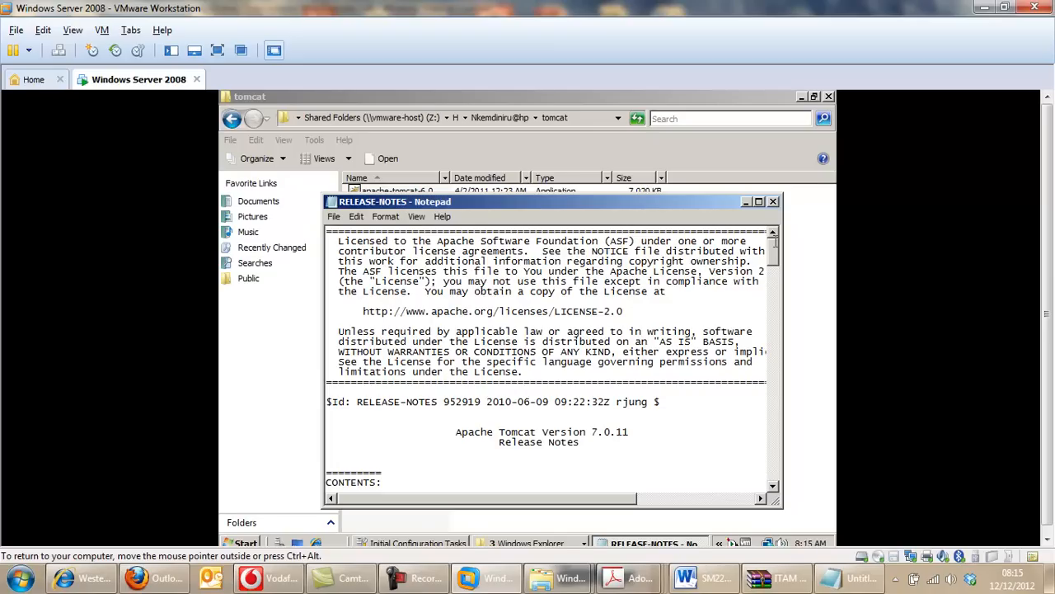
left_click(772, 202)
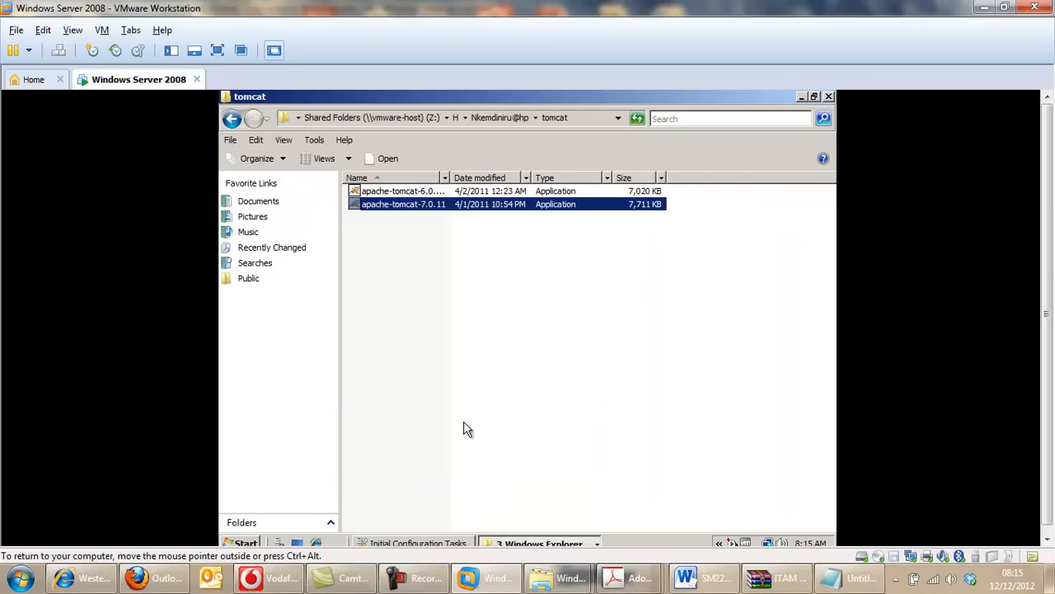
Expand the Apache Tomcat 7.0 program group to examine the installed shortcuts.
left_click(247, 544)
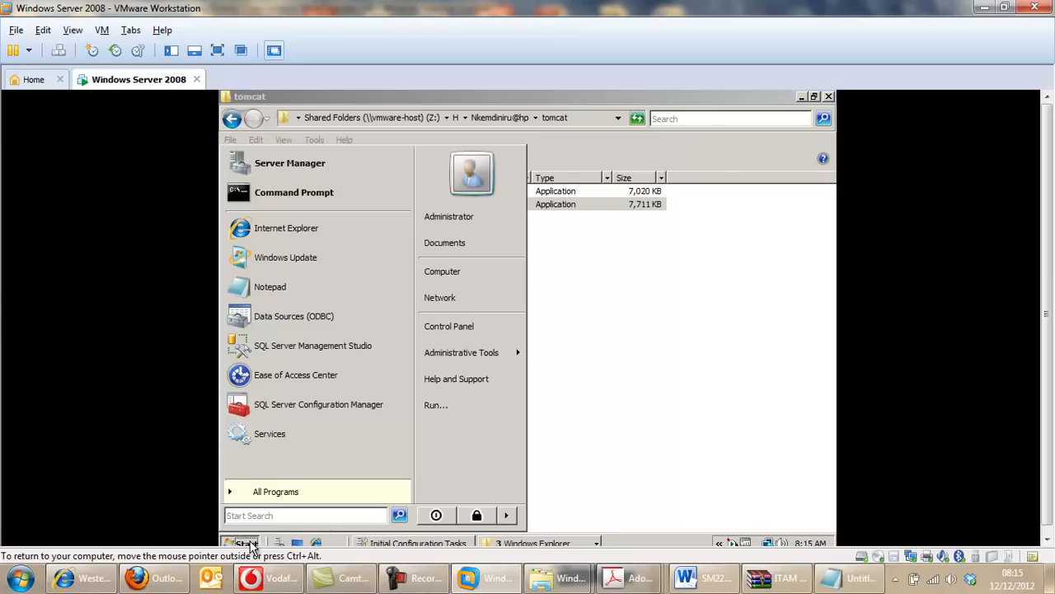
left_click(330, 493)
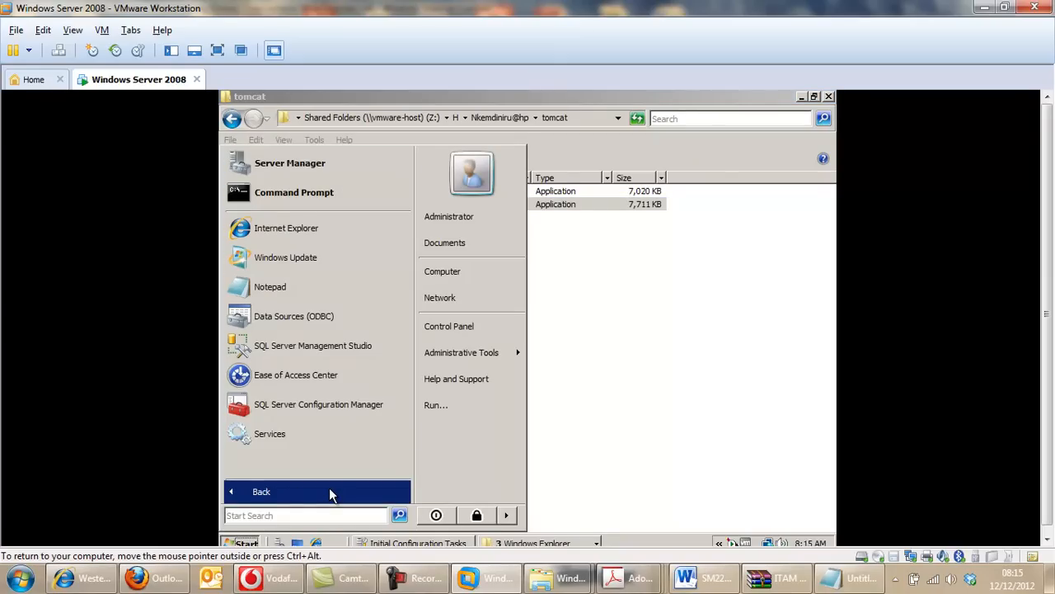
left_click(298, 492)
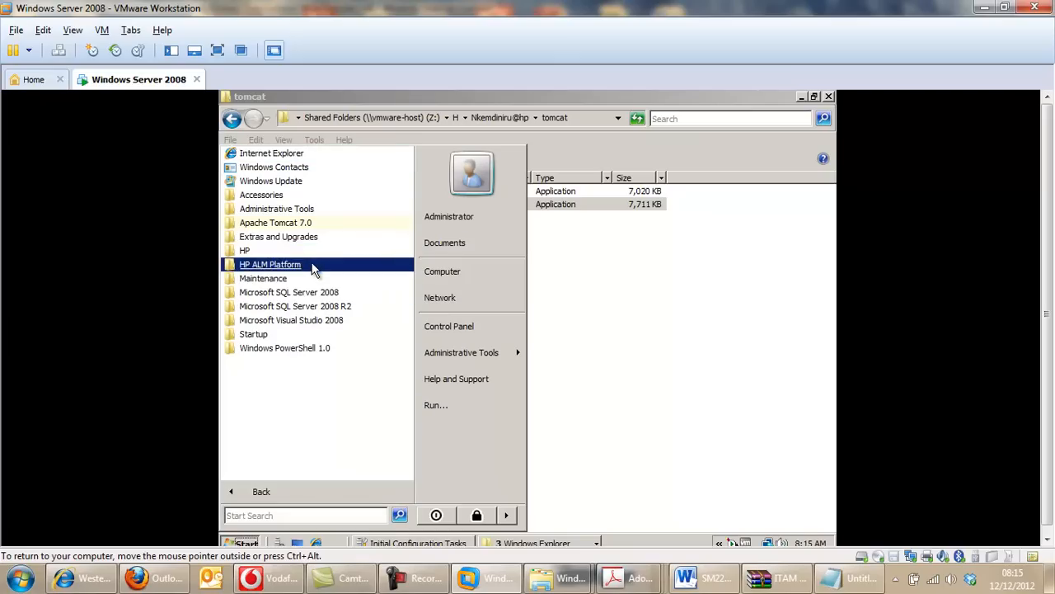
left_click(316, 227)
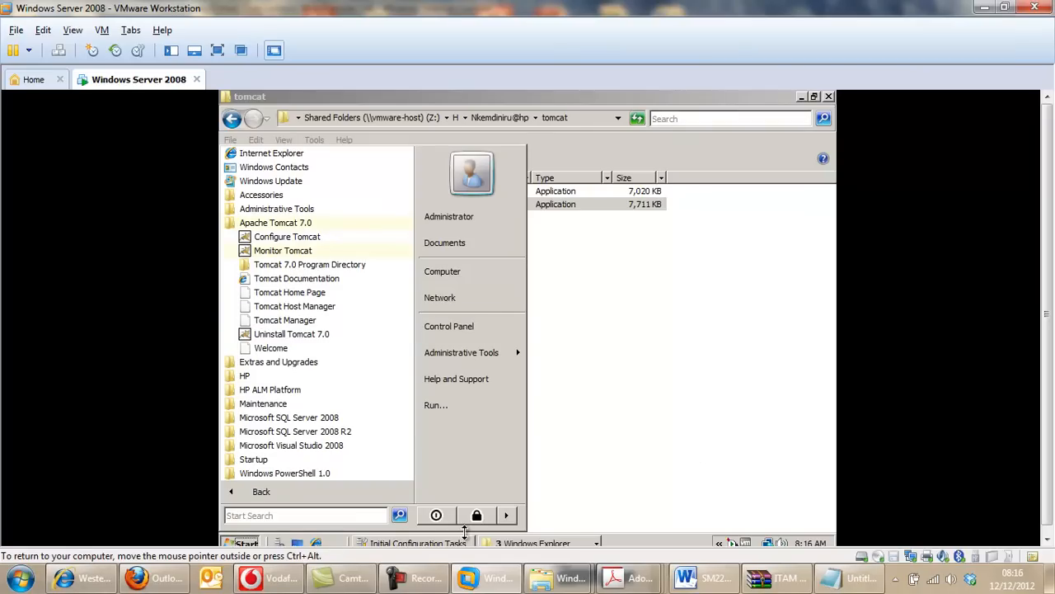
left_click(421, 577)
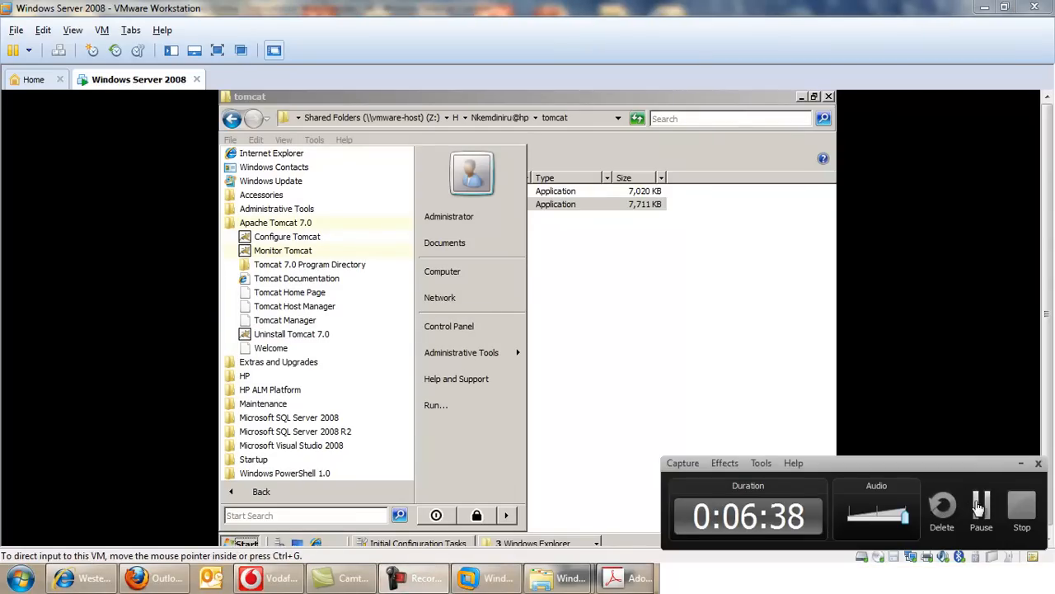
left_click(983, 506)
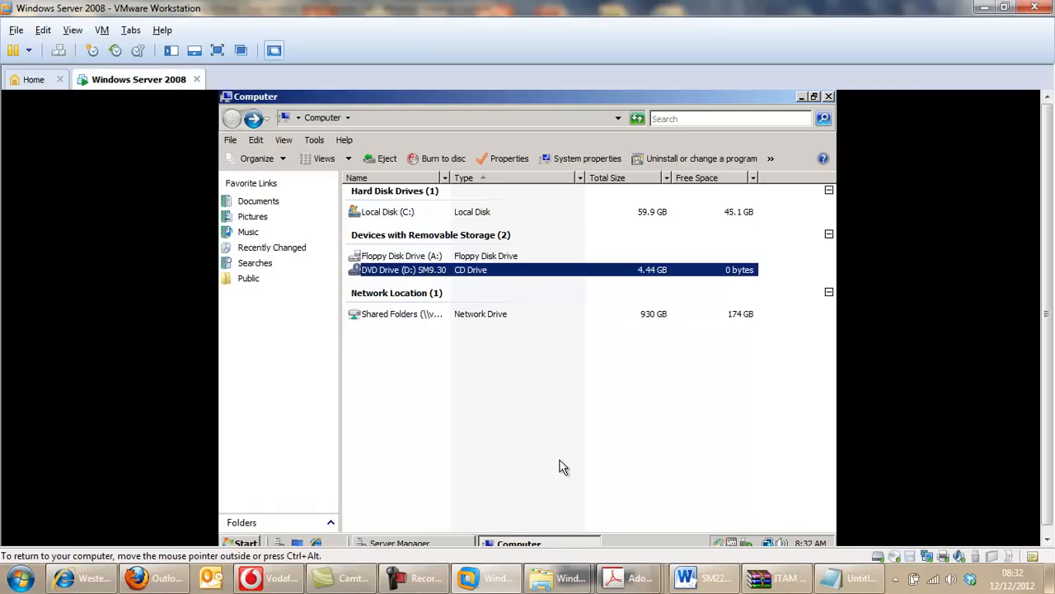
Search the installed programs for "service", open the Services console and select the Apache Tomcat 7 service to examine it.
left_click(255, 546)
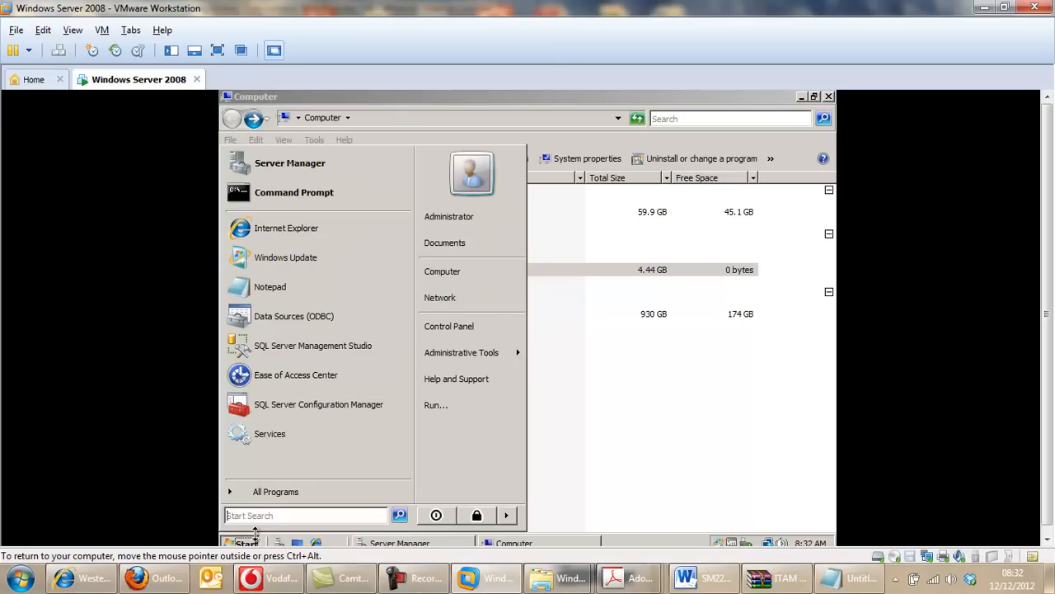
left_click(308, 493)
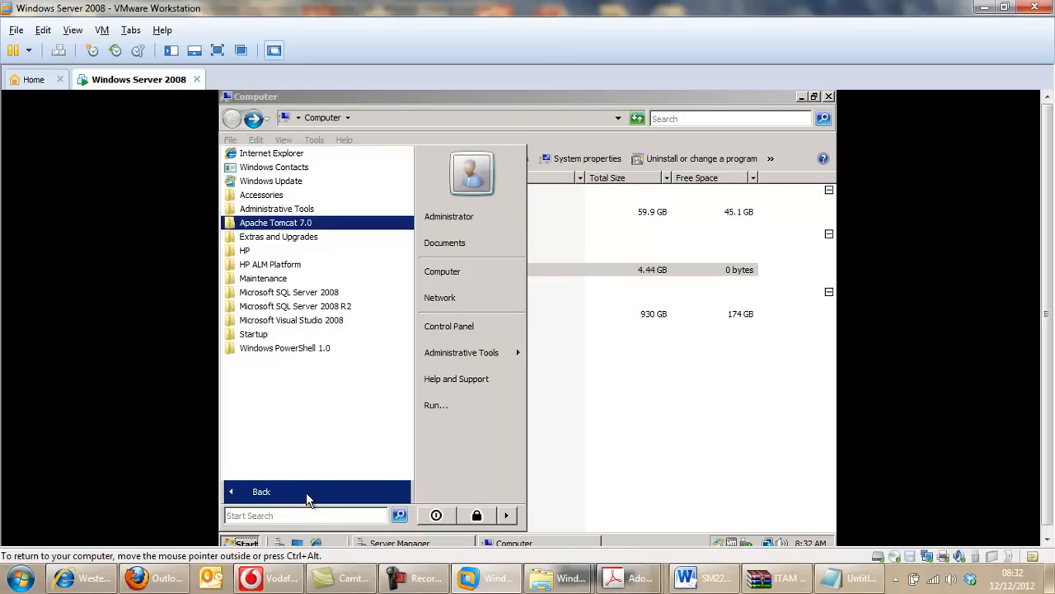
left_click(310, 516)
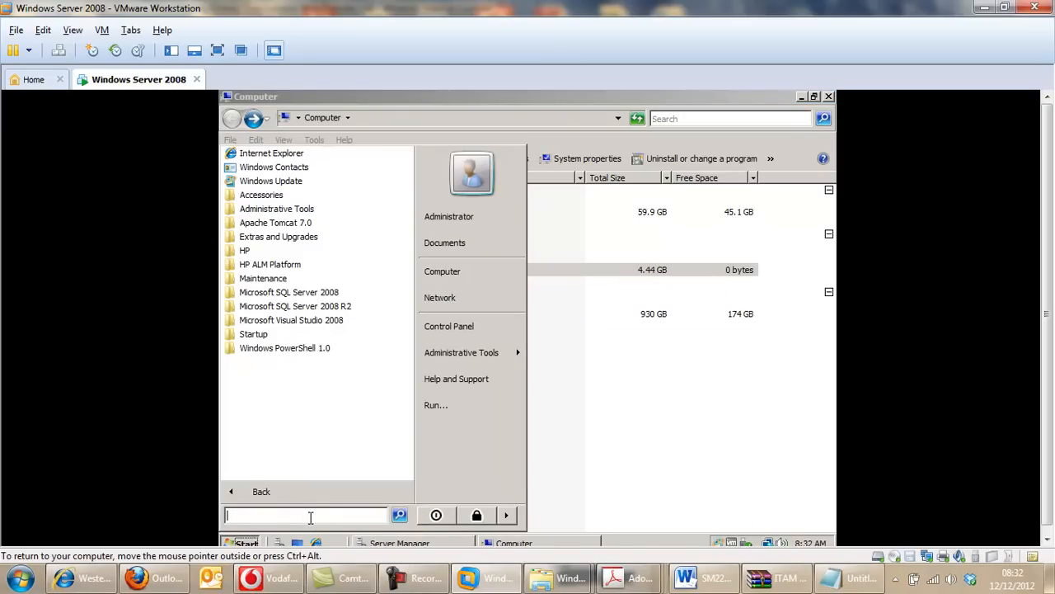
type("serv")
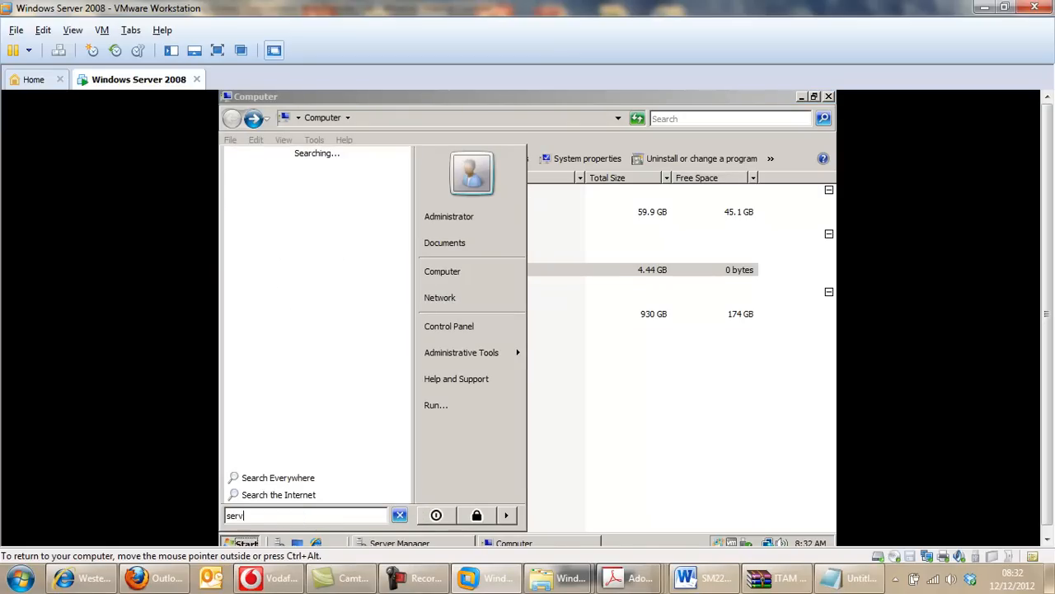
type("ic")
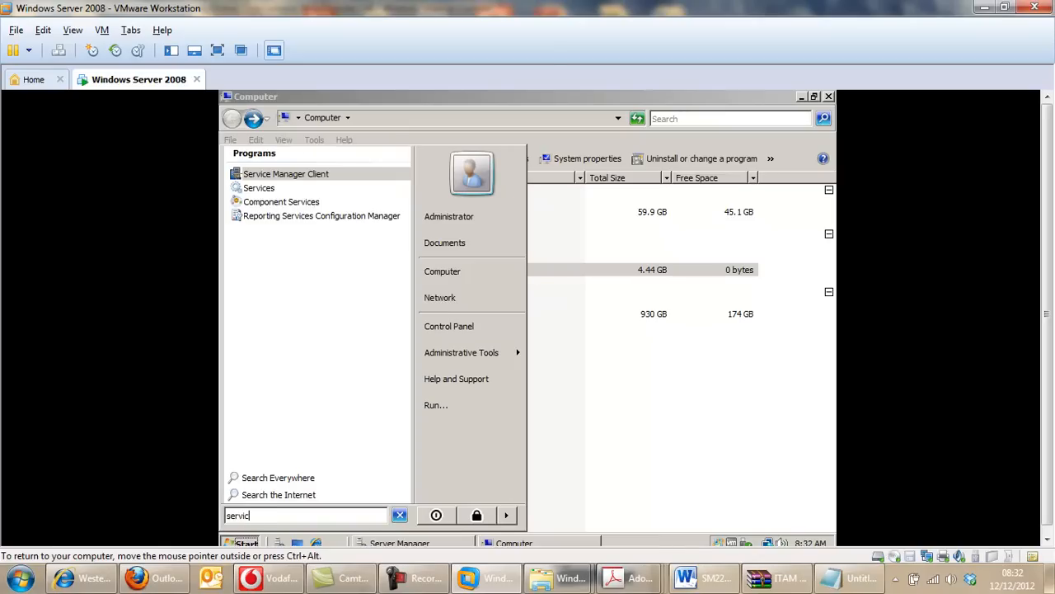
type("re")
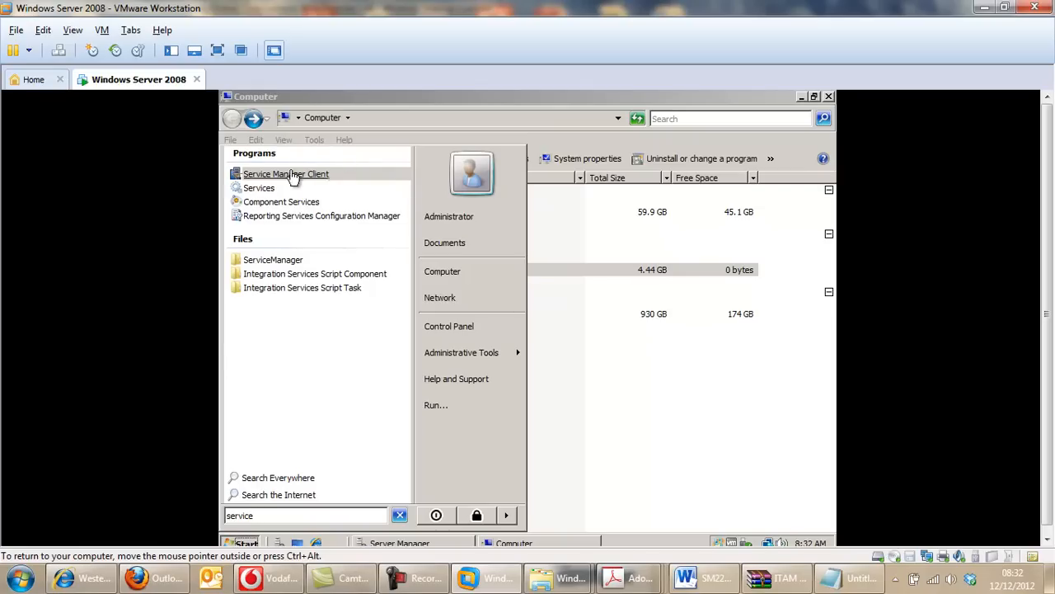
left_click(263, 188)
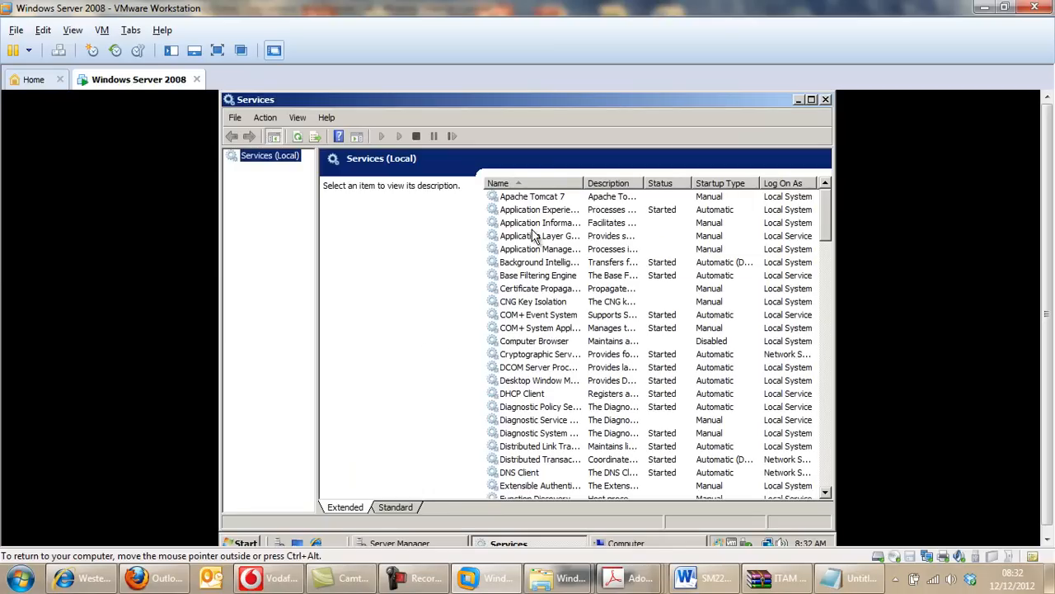
left_click(529, 198)
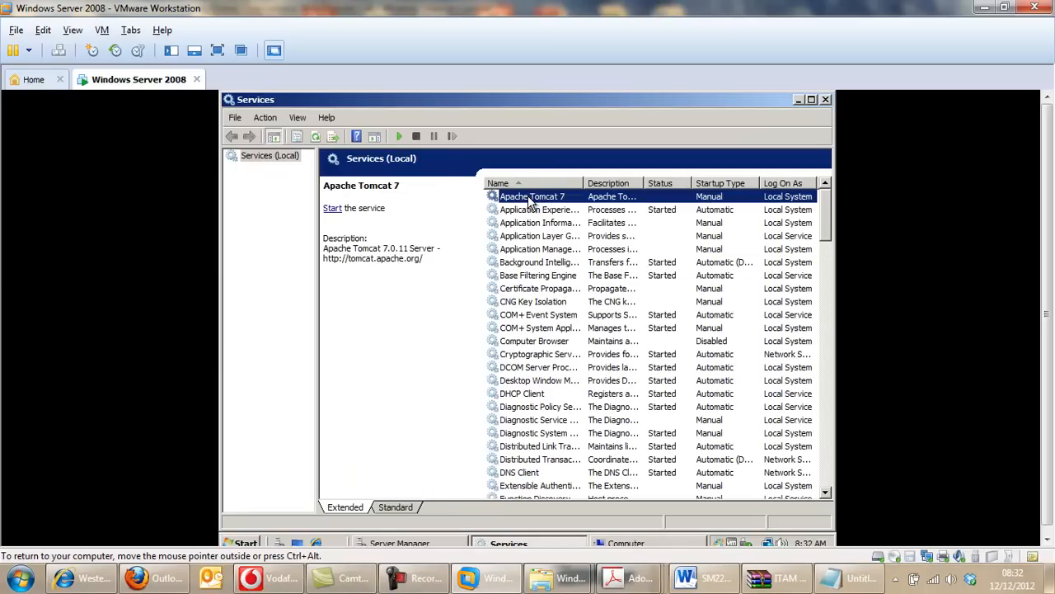
Minimize the Services console and open the DVD Drive (D:) SM9.30 in the Computer window.
left_click(798, 99)
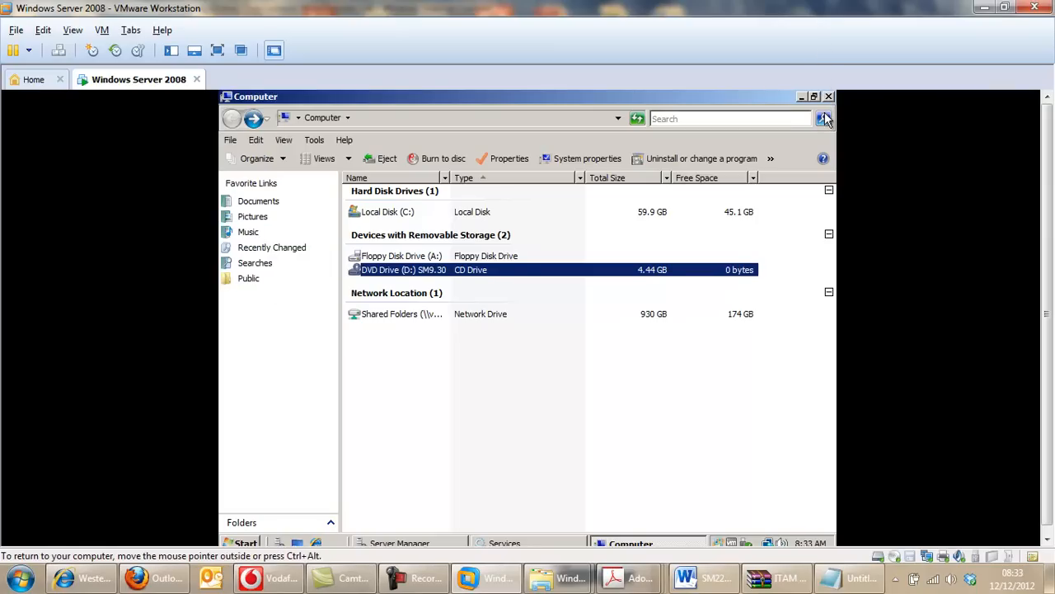
double_click(398, 272)
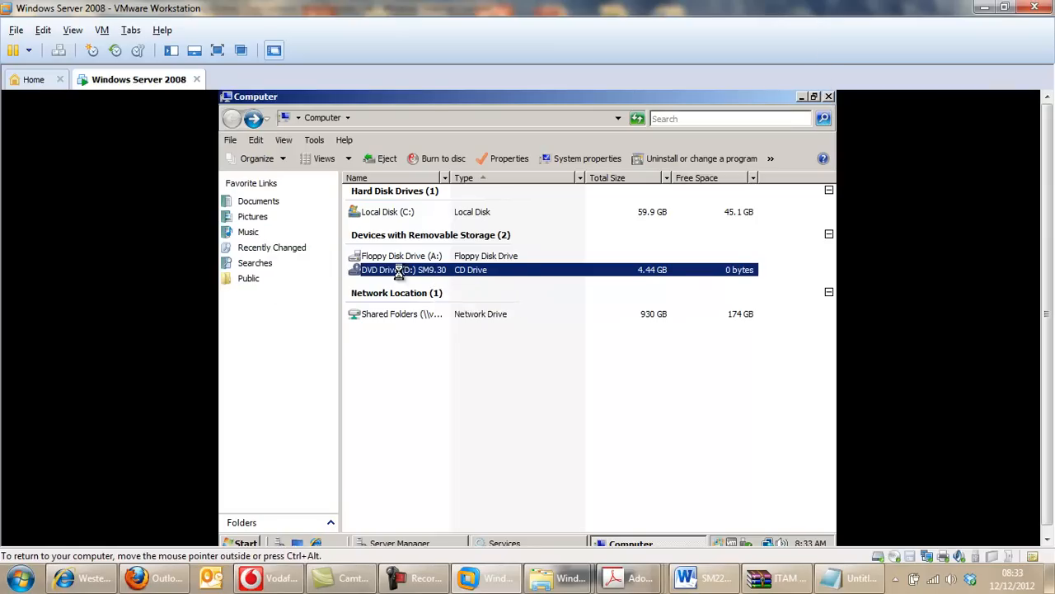
Open C:\Program Files\Apache Software Foundation\Tomcat 7.0\webapps in another window, switch the virtual machine to full screen, and restore the folder window's size.
left_click(244, 544)
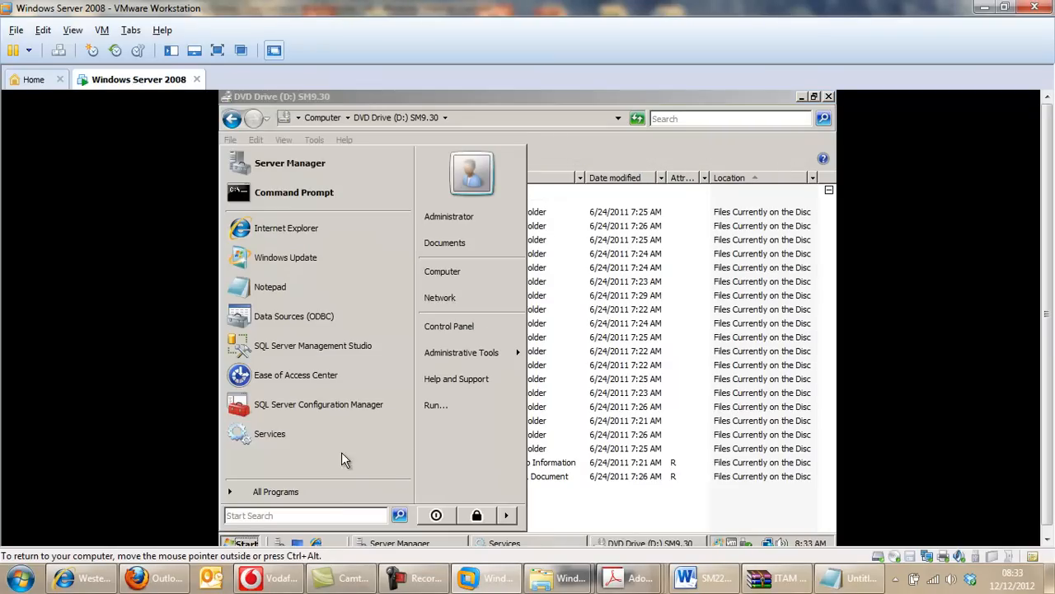
left_click(280, 492)
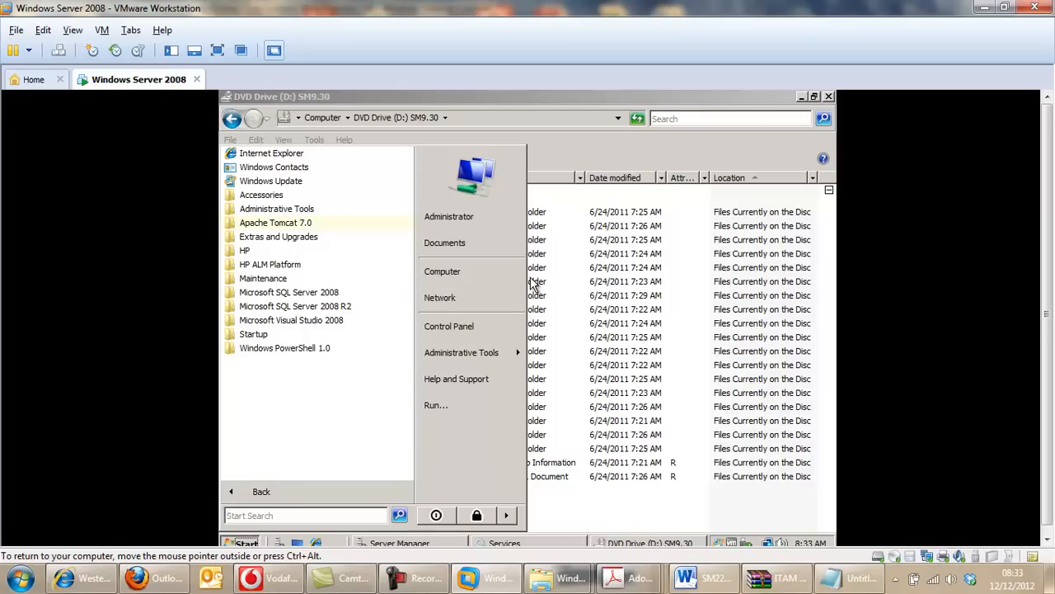
left_click(464, 280)
double_click(387, 215)
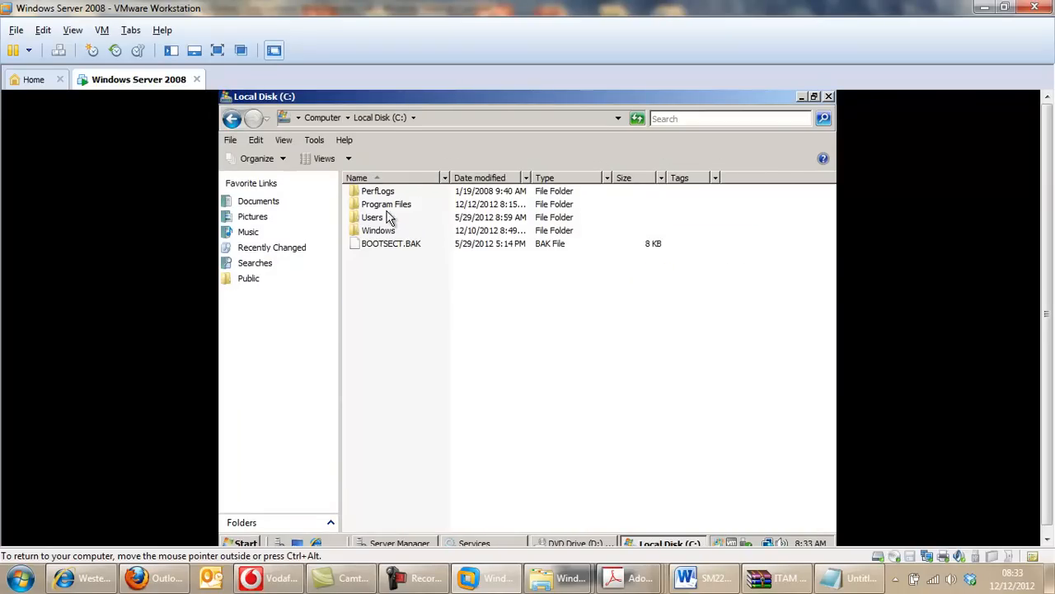
double_click(391, 208)
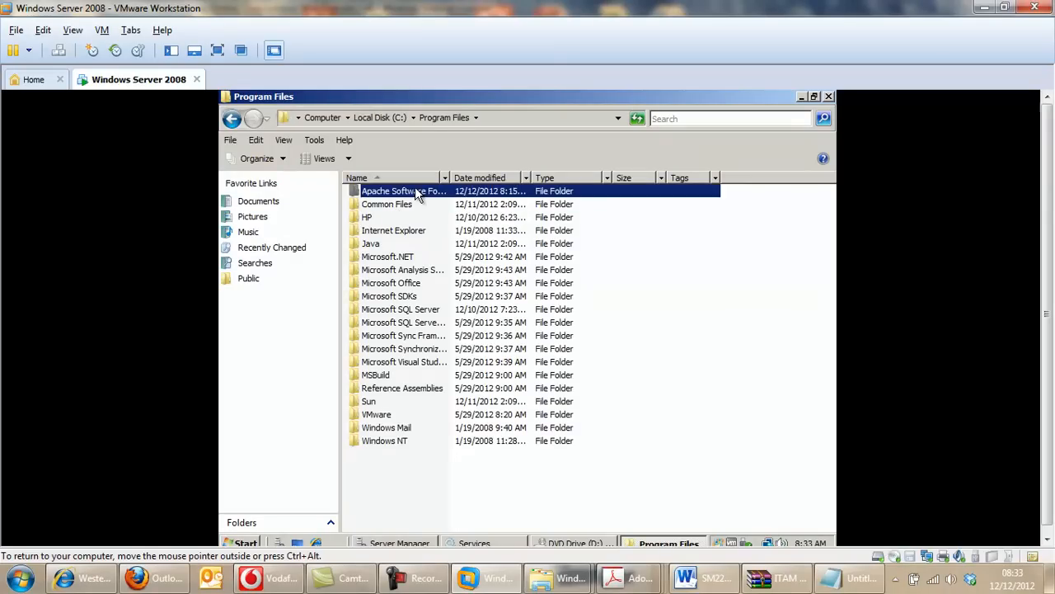
double_click(415, 186)
double_click(383, 192)
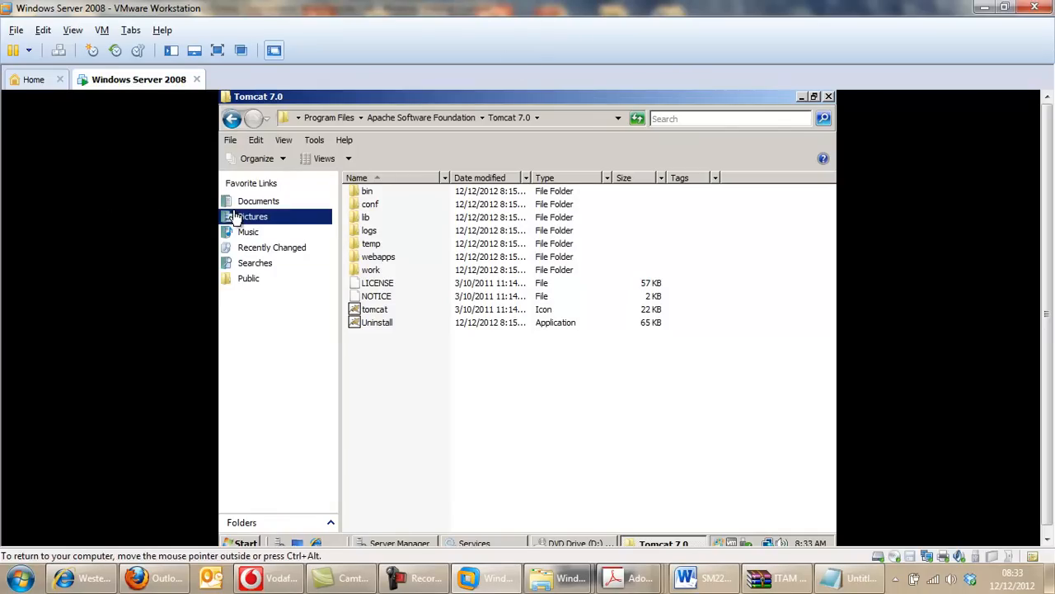
left_click(217, 50)
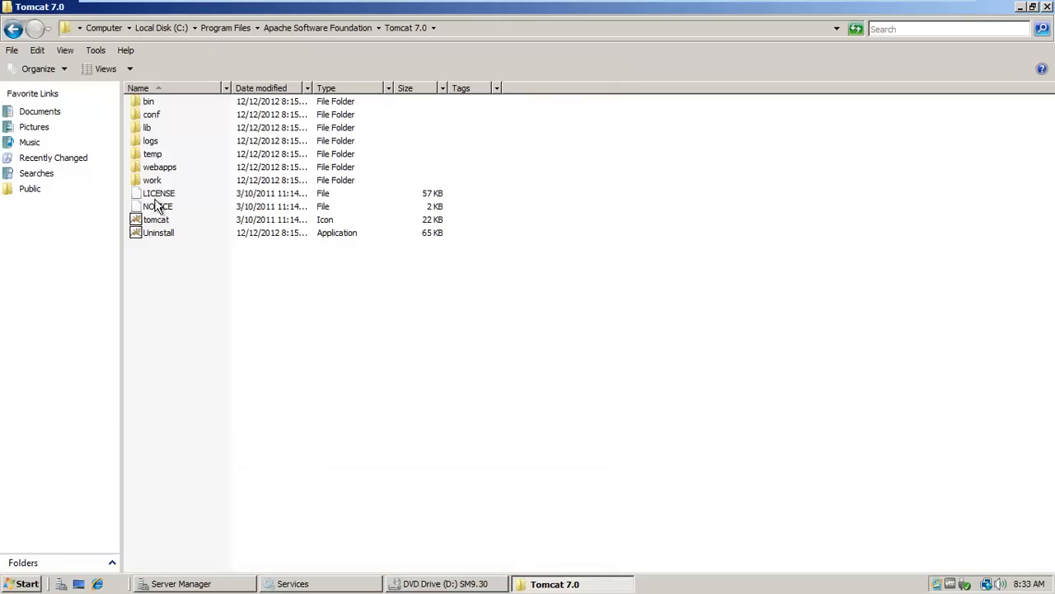
double_click(163, 168)
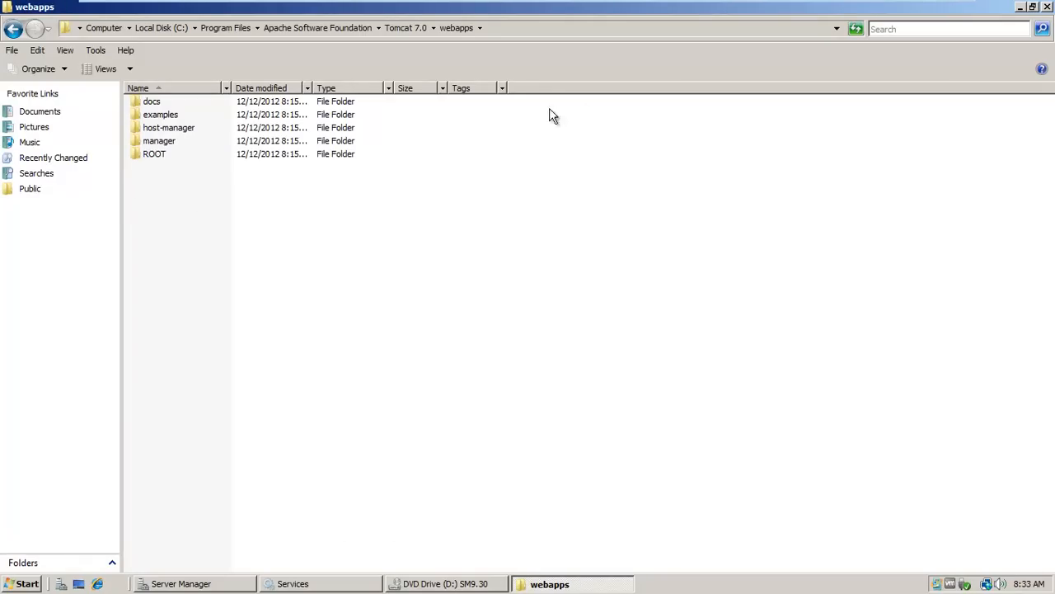
left_click(1033, 7)
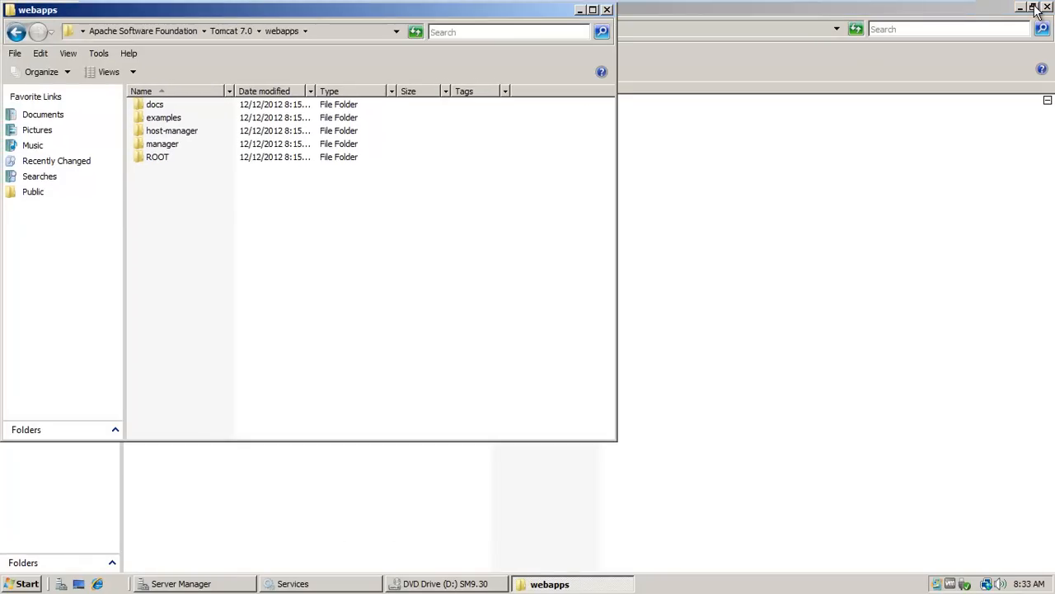
Copy webtier-9.30.war from the Webtier folder on the SM9.30 DVD into Tomcat's webapps folder.
left_click(804, 234)
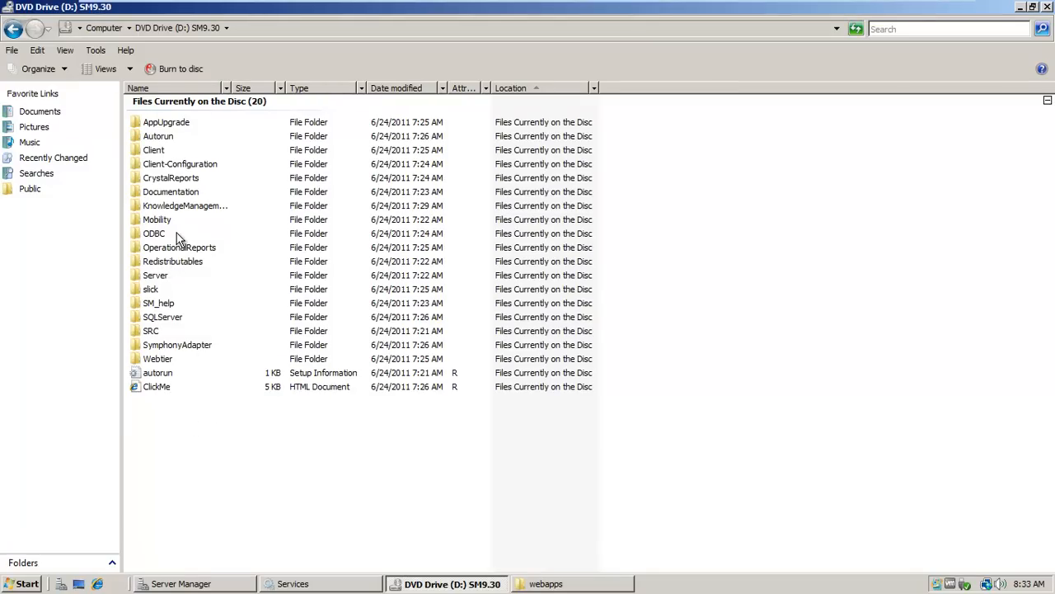
double_click(160, 363)
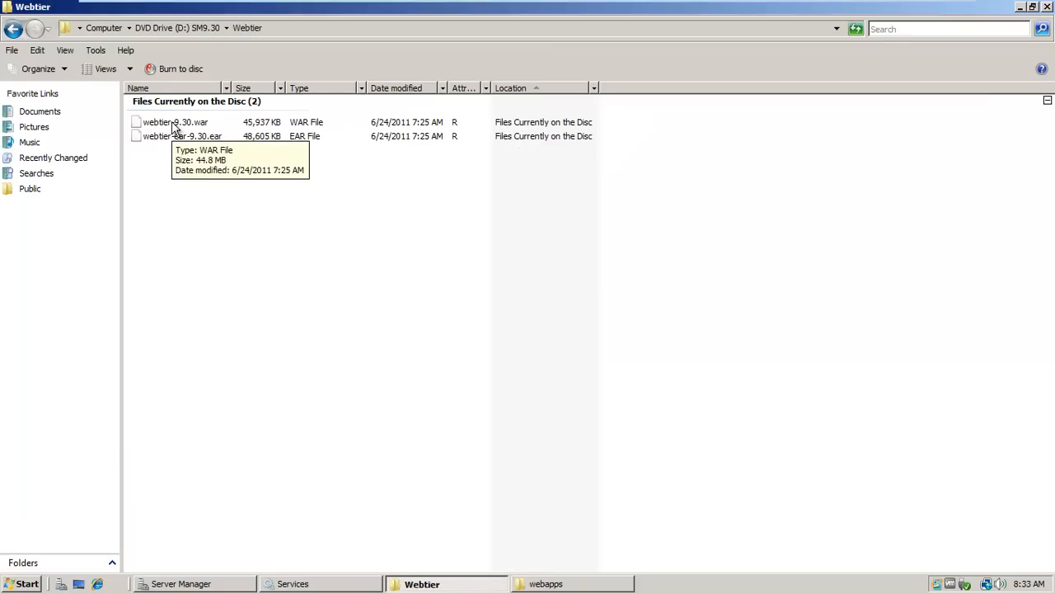
right_click(173, 127)
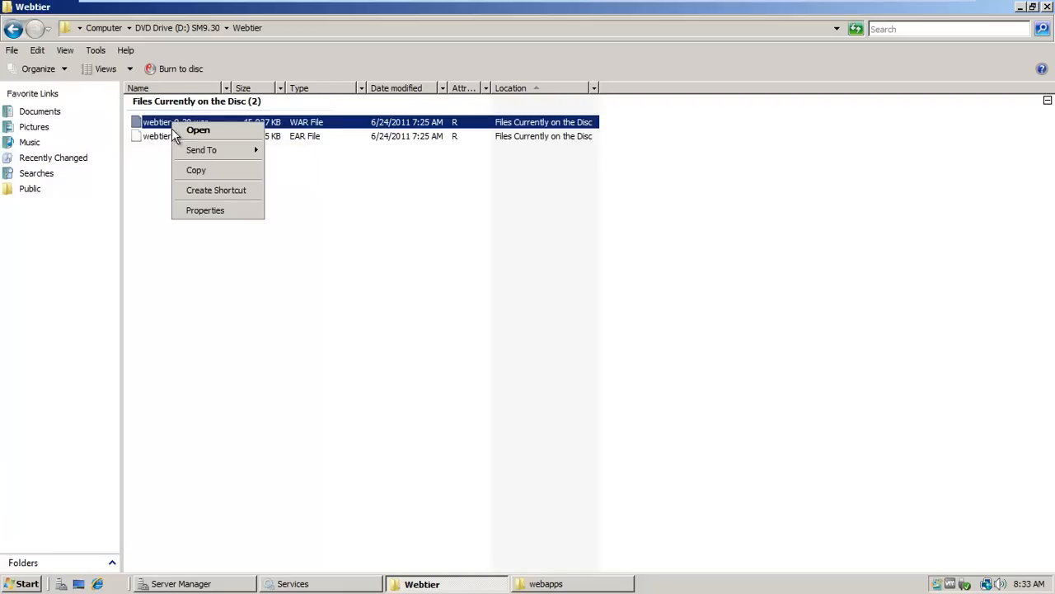
left_click(199, 169)
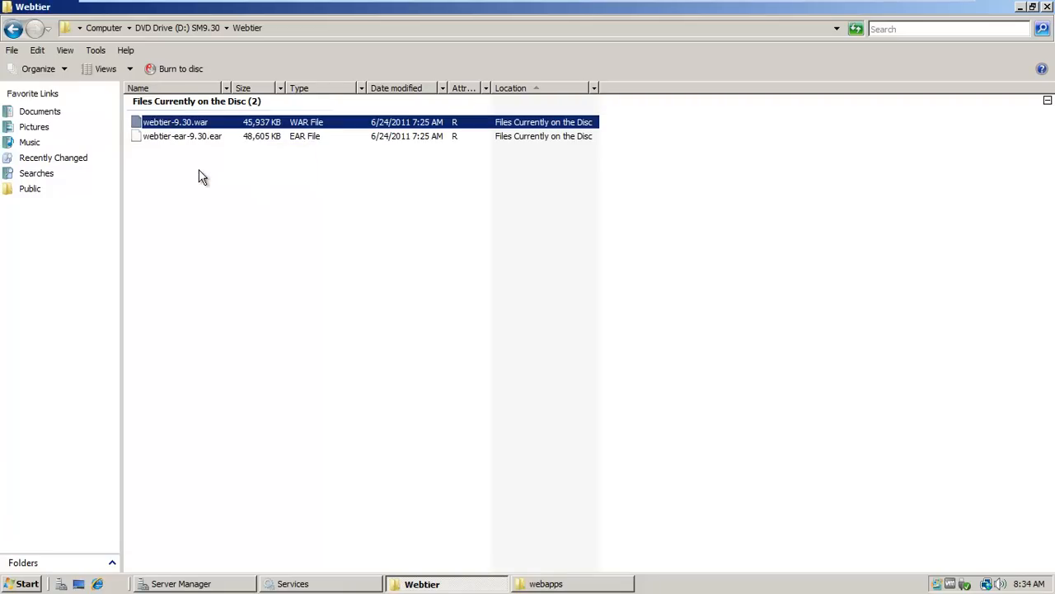
left_click(1032, 7)
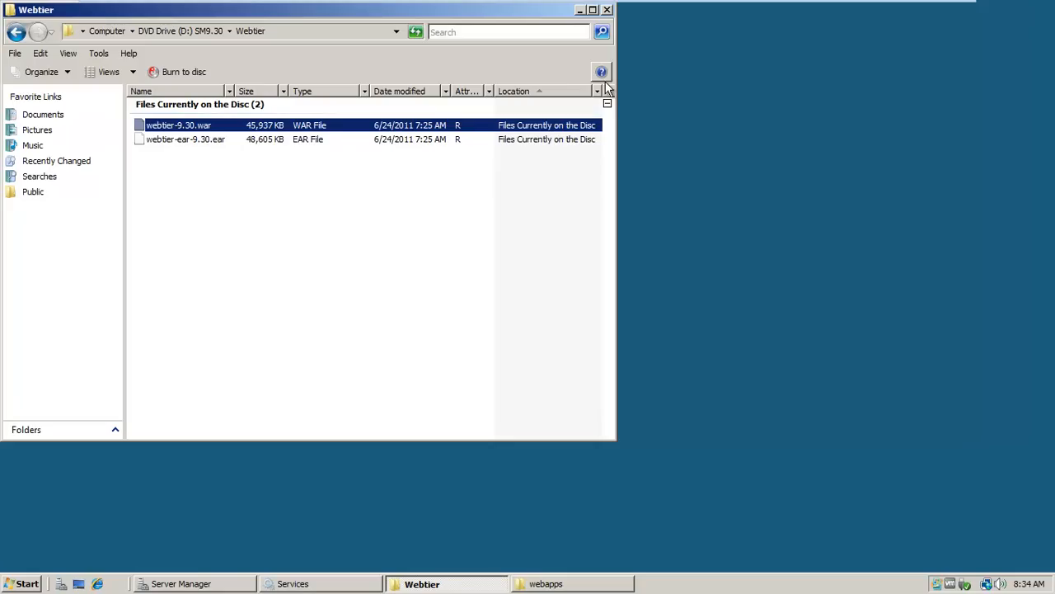
left_click_drag(437, 14, 784, 70)
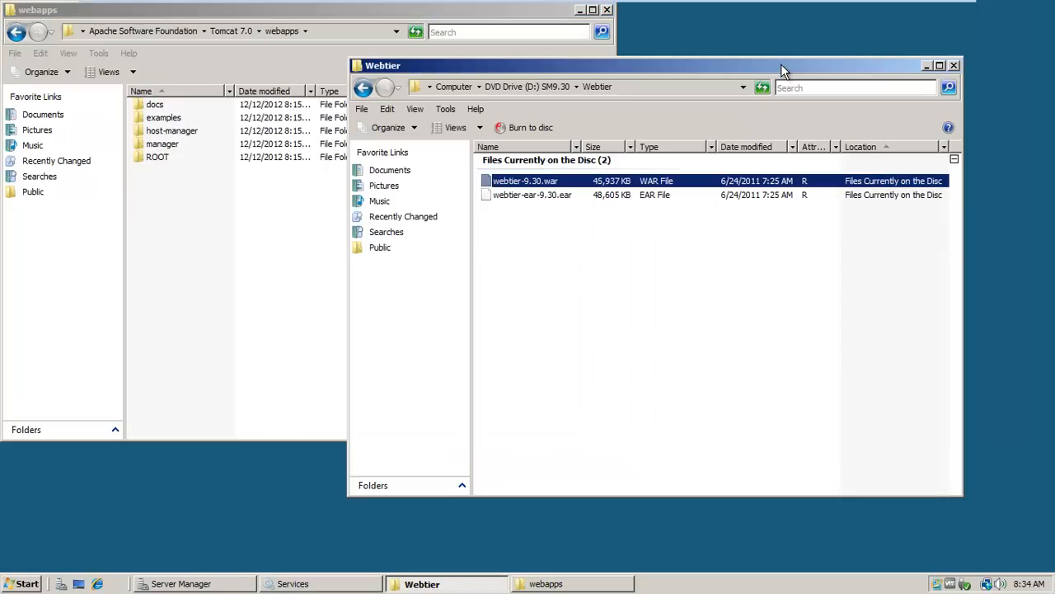
left_click(250, 296)
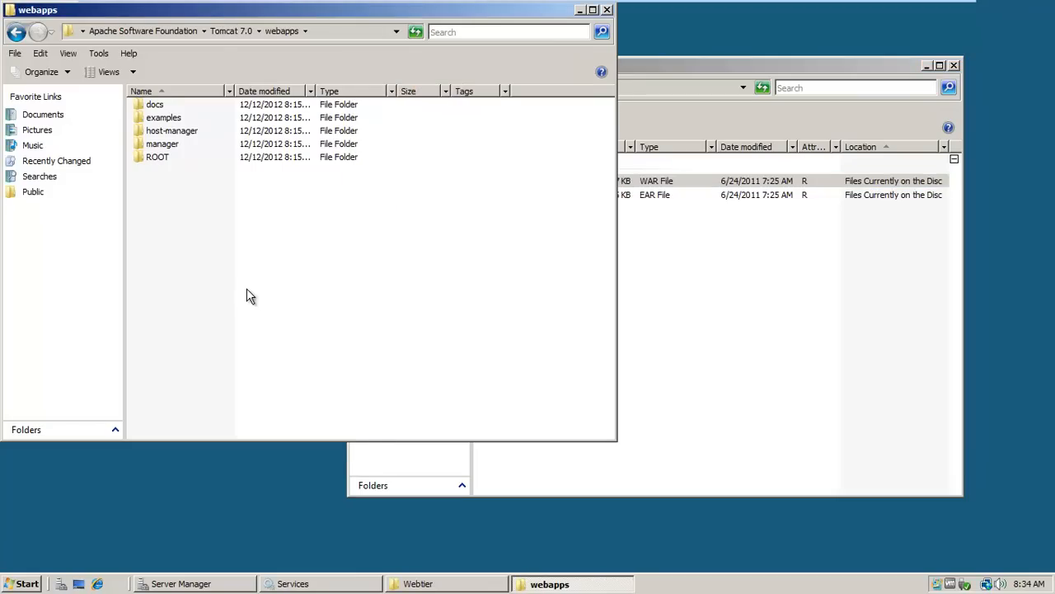
right_click(246, 289)
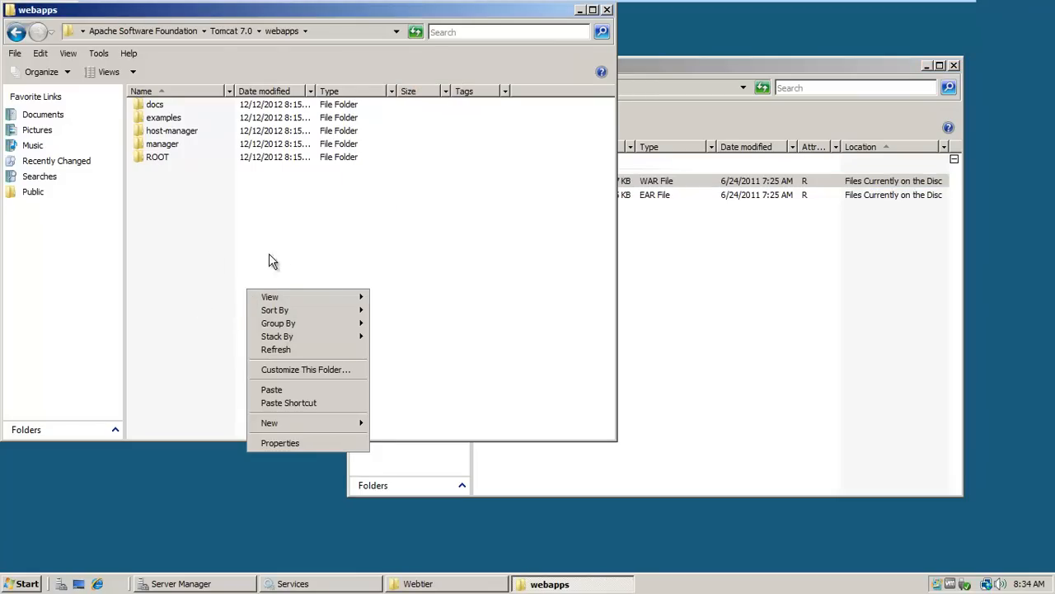
left_click(272, 390)
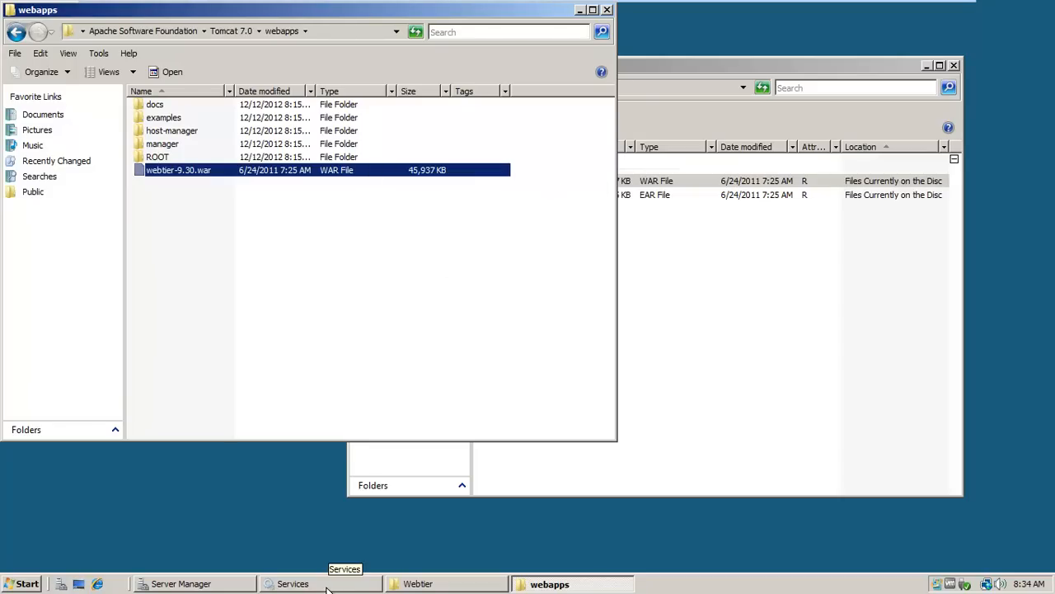
Start the Apache Tomcat 7 service and move the Services window aside to check the webapps folder for the deployed web tier.
left_click(292, 583)
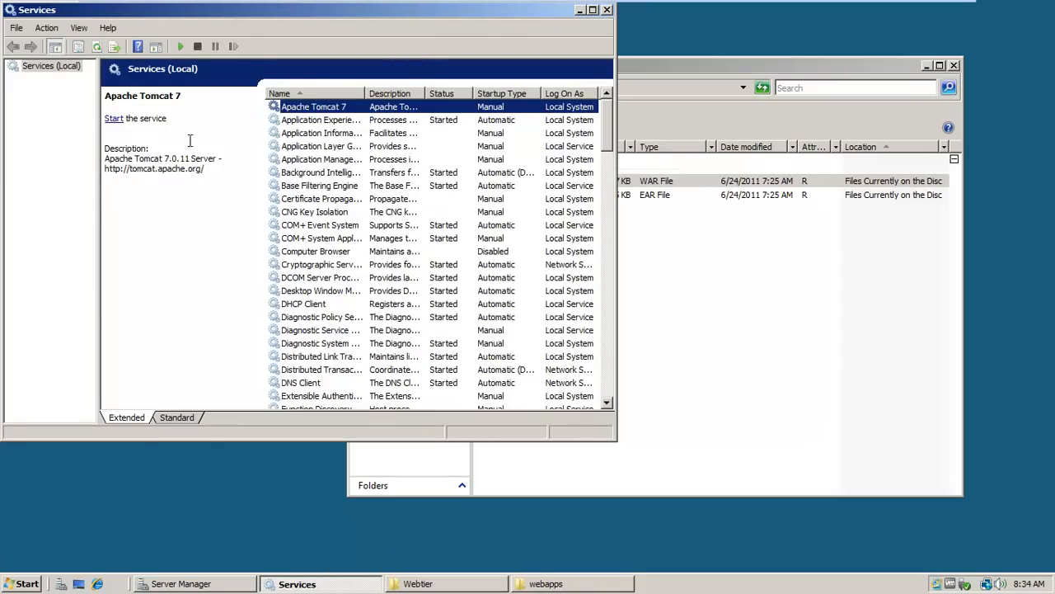
left_click(114, 120)
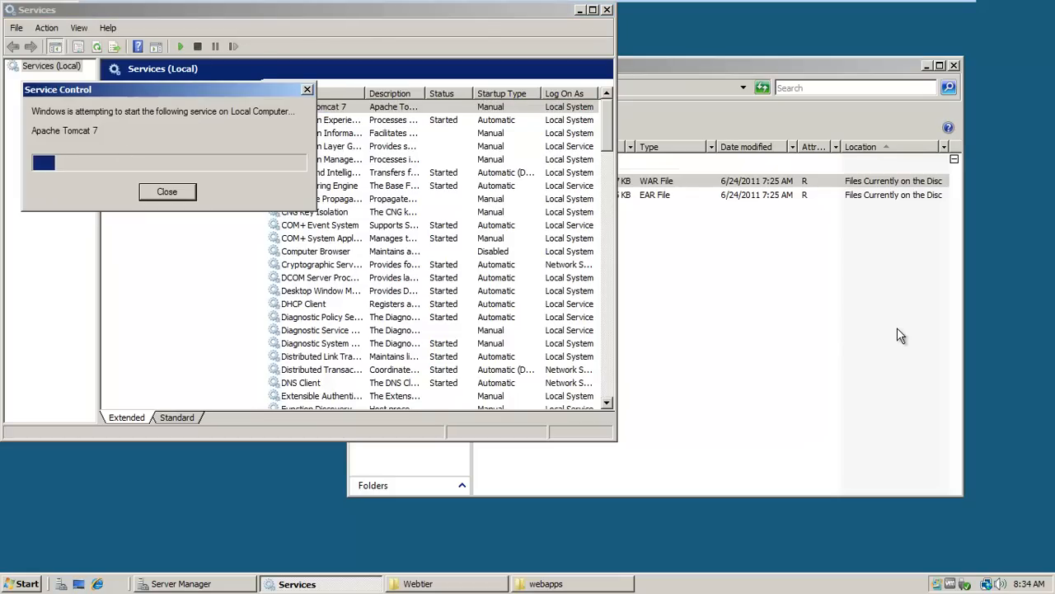
left_click(707, 371)
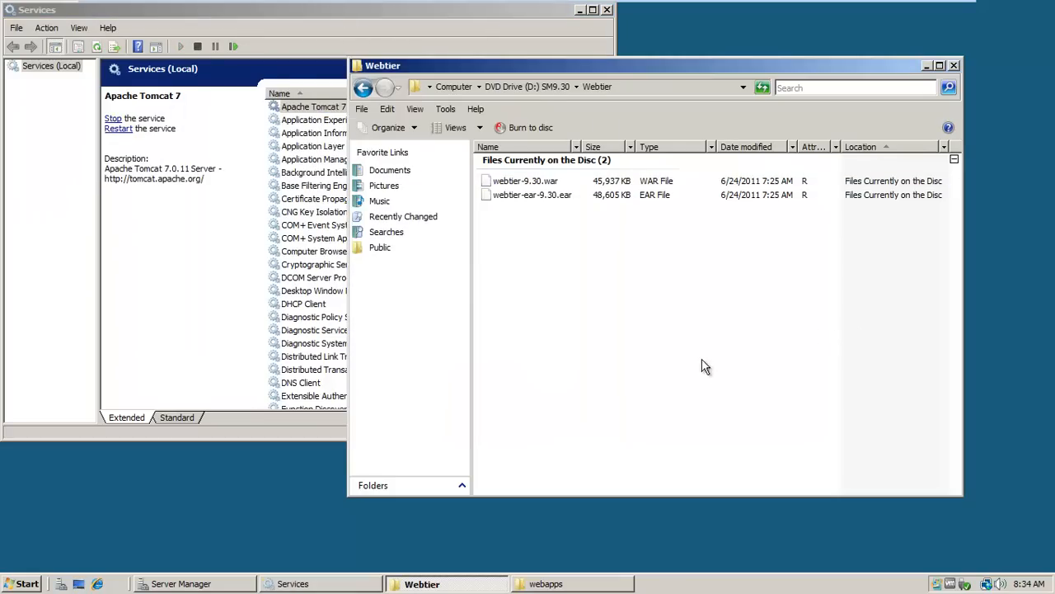
left_click_drag(220, 13, 767, 144)
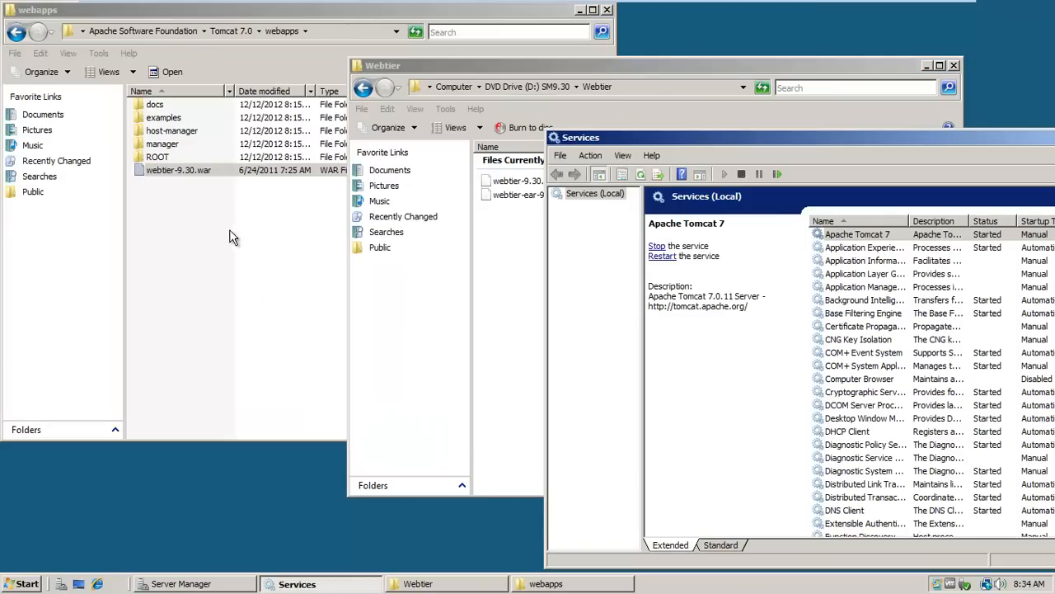
left_click(212, 287)
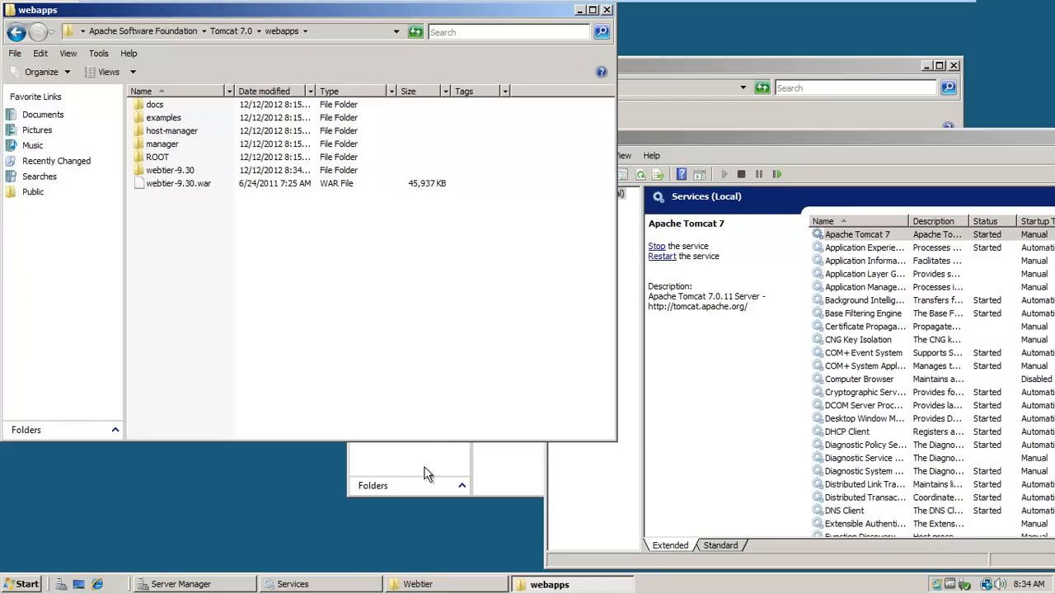
left_click(501, 480)
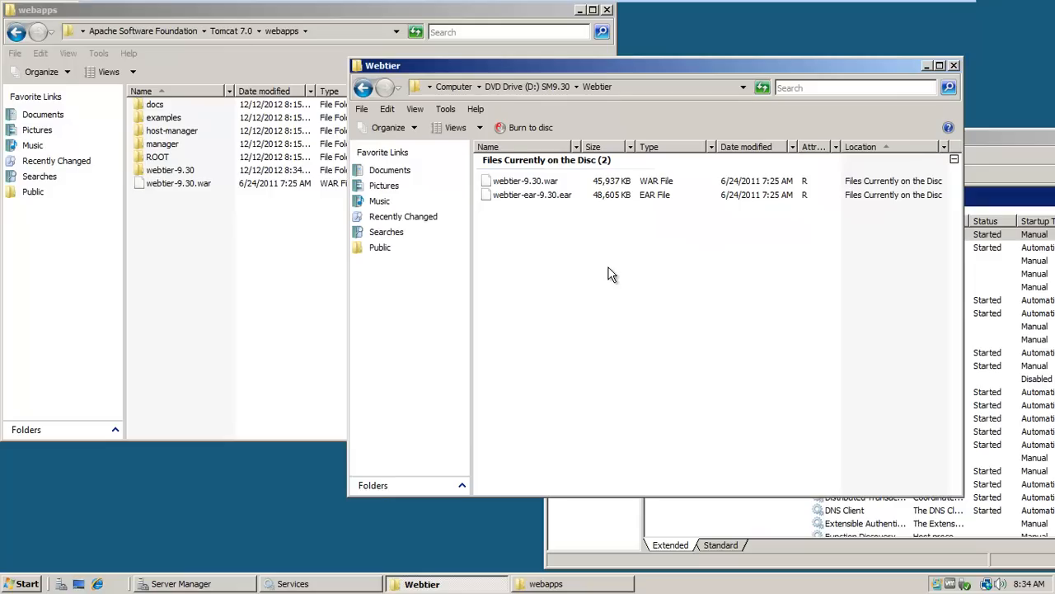
Open the logs folder under C:\Program Files\Apache Software Foundation\Tomcat 7.0 in a new Computer window.
left_click(28, 584)
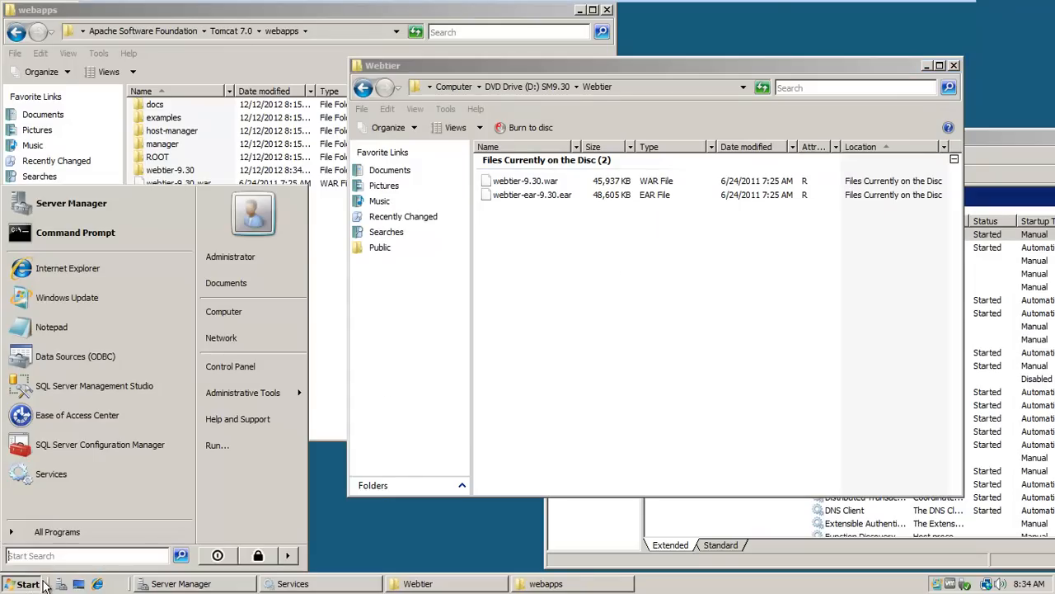
left_click(213, 319)
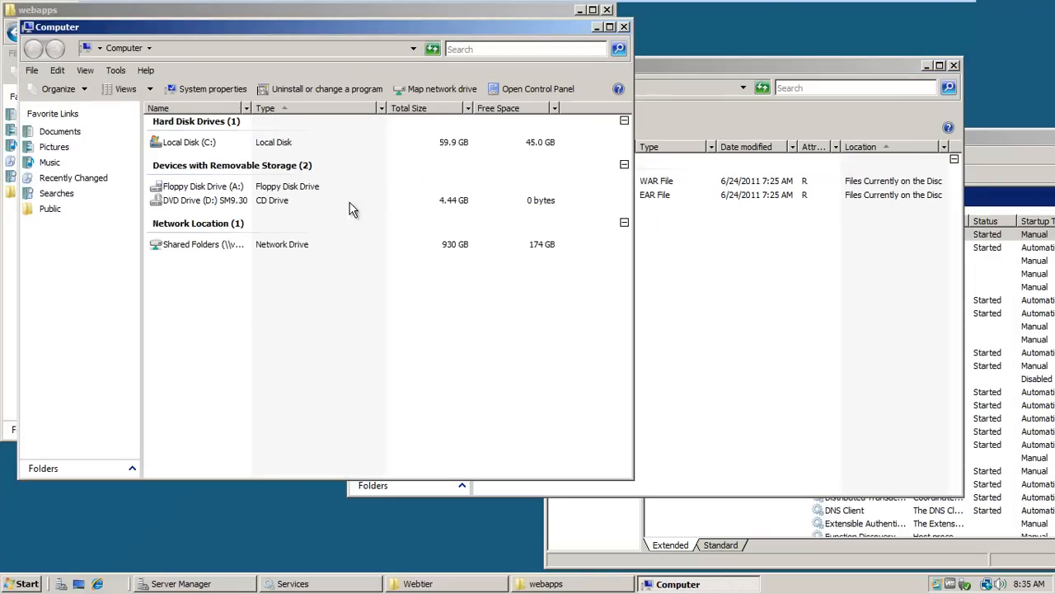
double_click(204, 147)
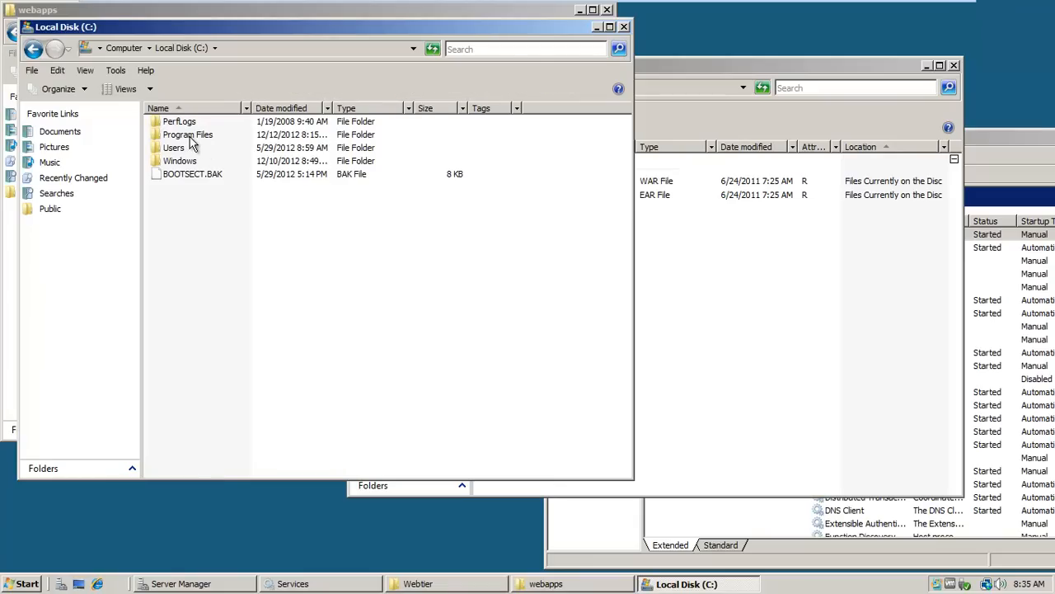
double_click(189, 136)
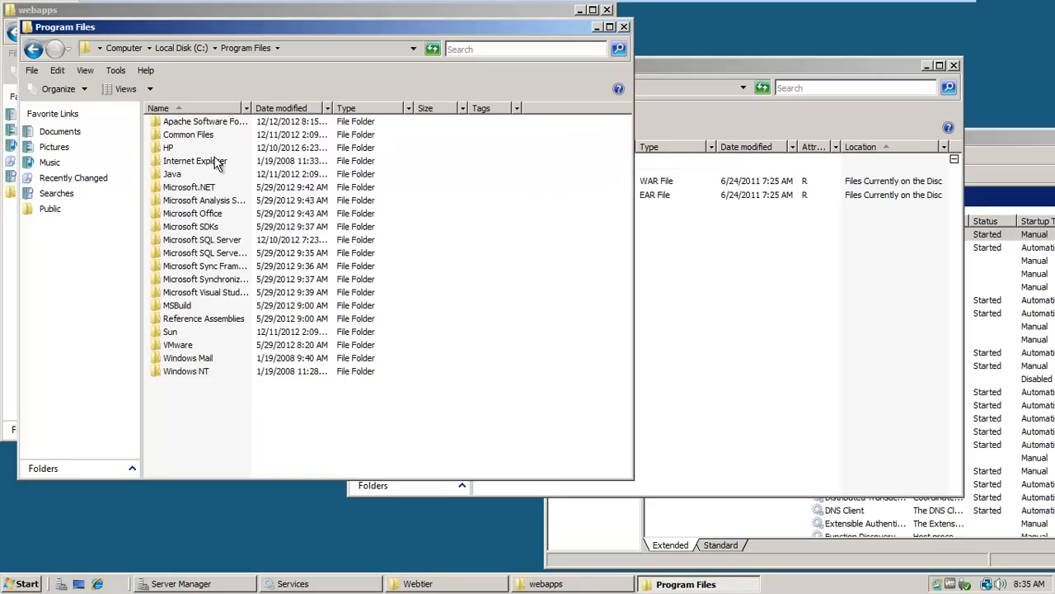
double_click(173, 148)
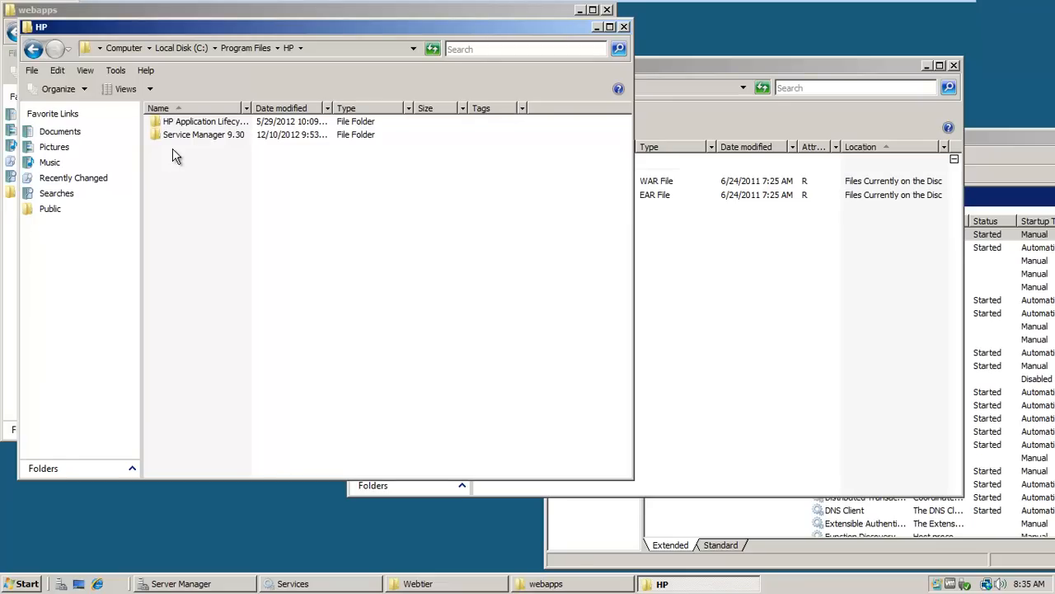
left_click(33, 50)
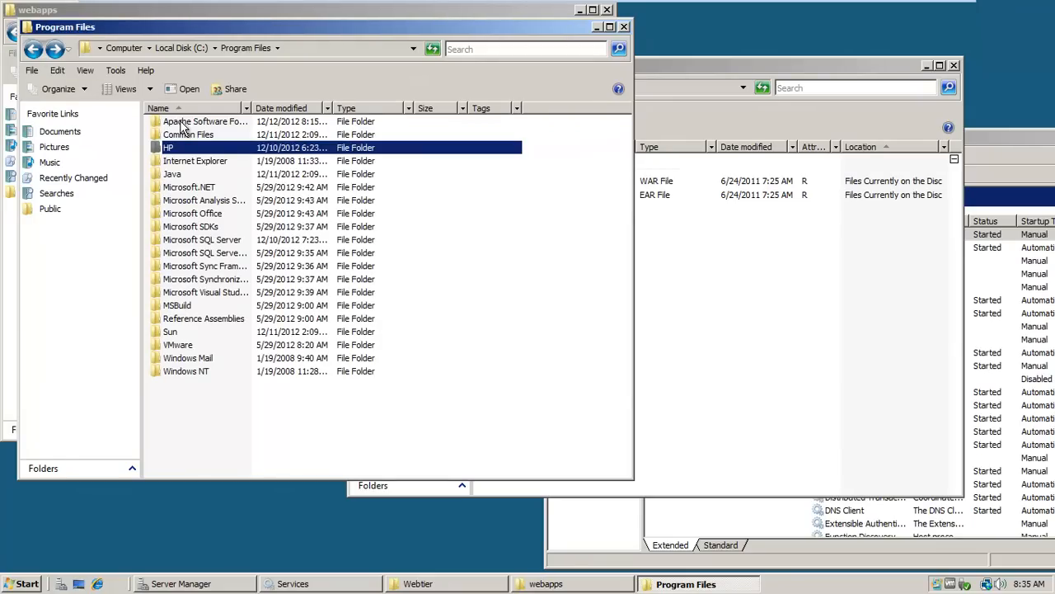
double_click(183, 123)
double_click(183, 124)
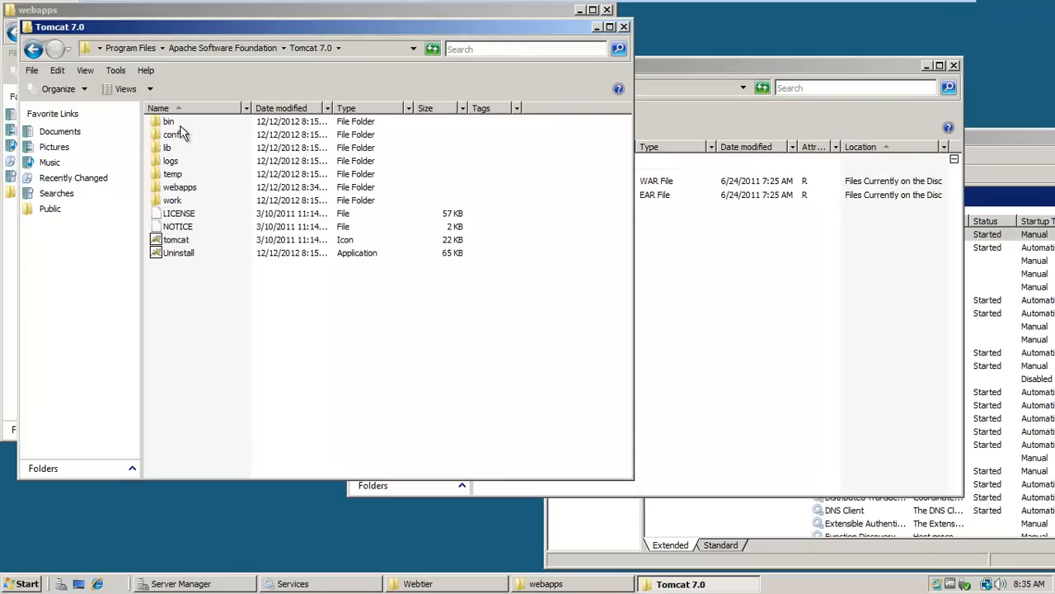
double_click(175, 162)
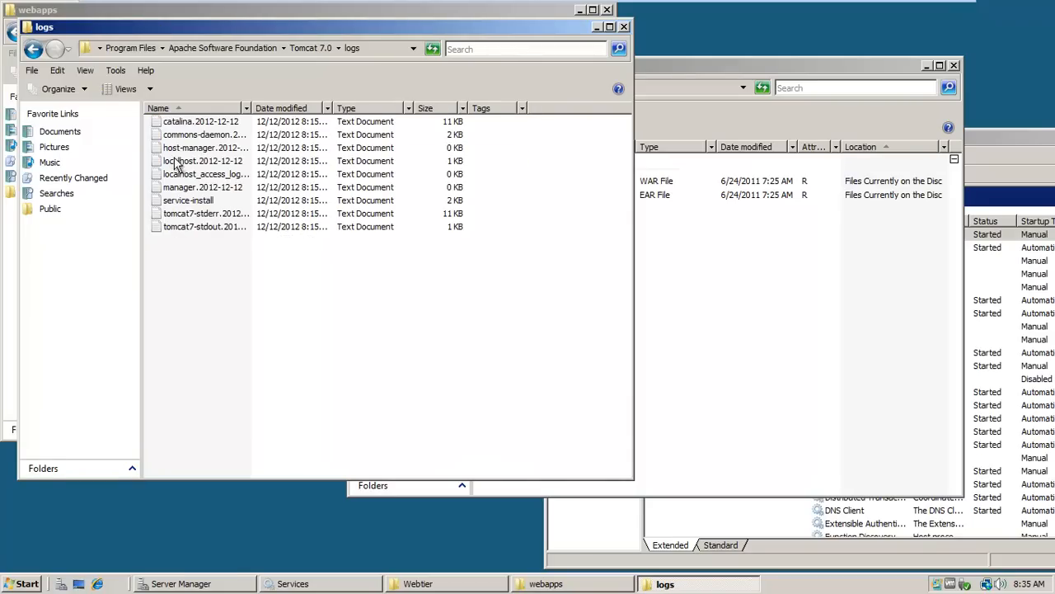
Refresh the logs folder and open the catalina.2012-12-12 log to examine Tomcat's startup entries.
left_click(435, 51)
left_click(434, 52)
left_click(435, 52)
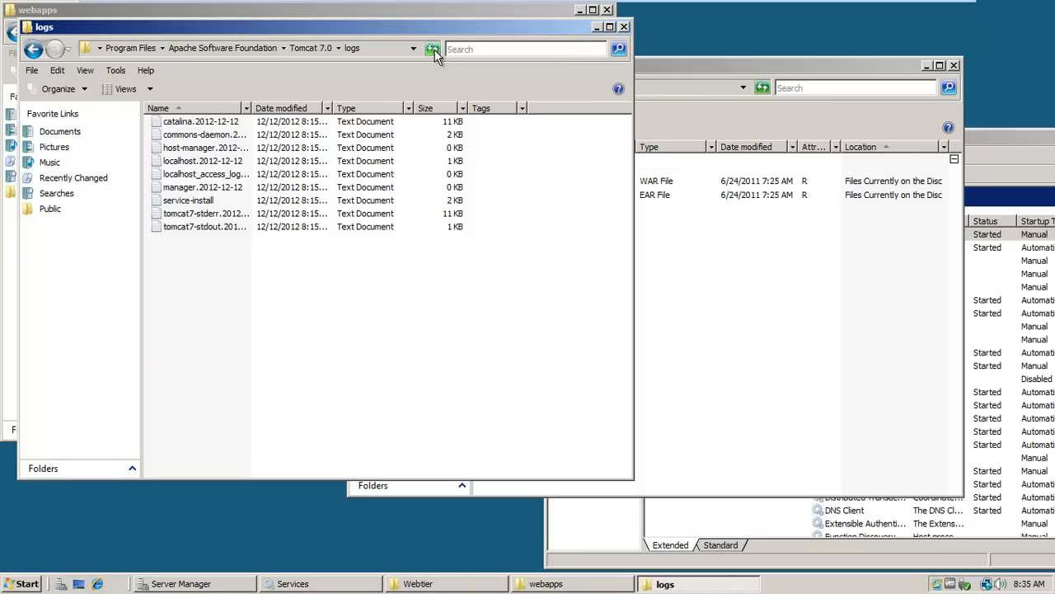
left_click(200, 125)
double_click(202, 129)
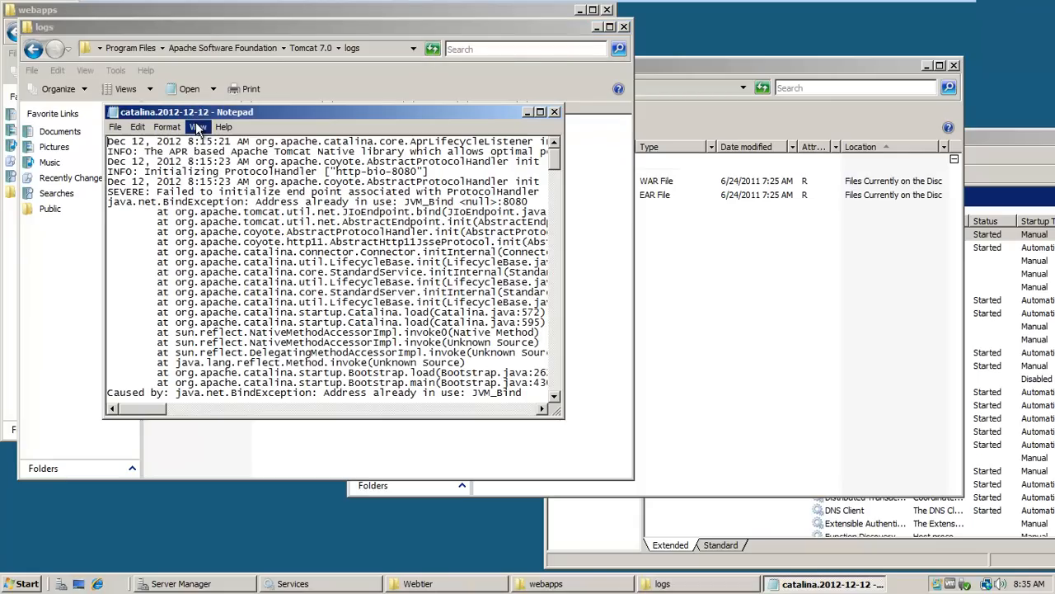
Examine the catalina.2012-12-12 log through to its latest entries in a maximized window, then close the log and the logs folder.
left_click(540, 111)
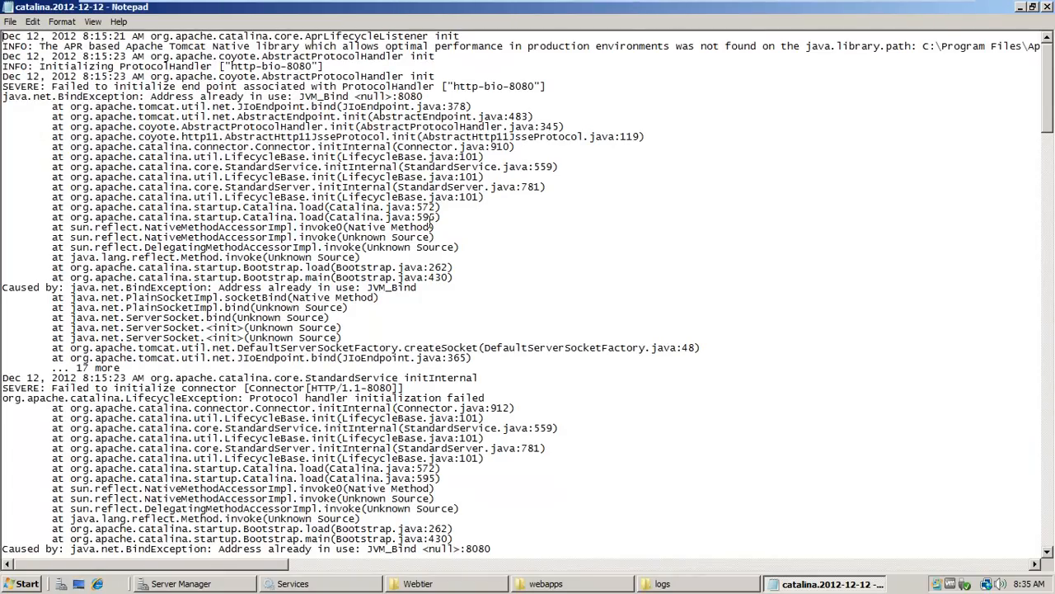
left_click_drag(1052, 76, 1052, 374)
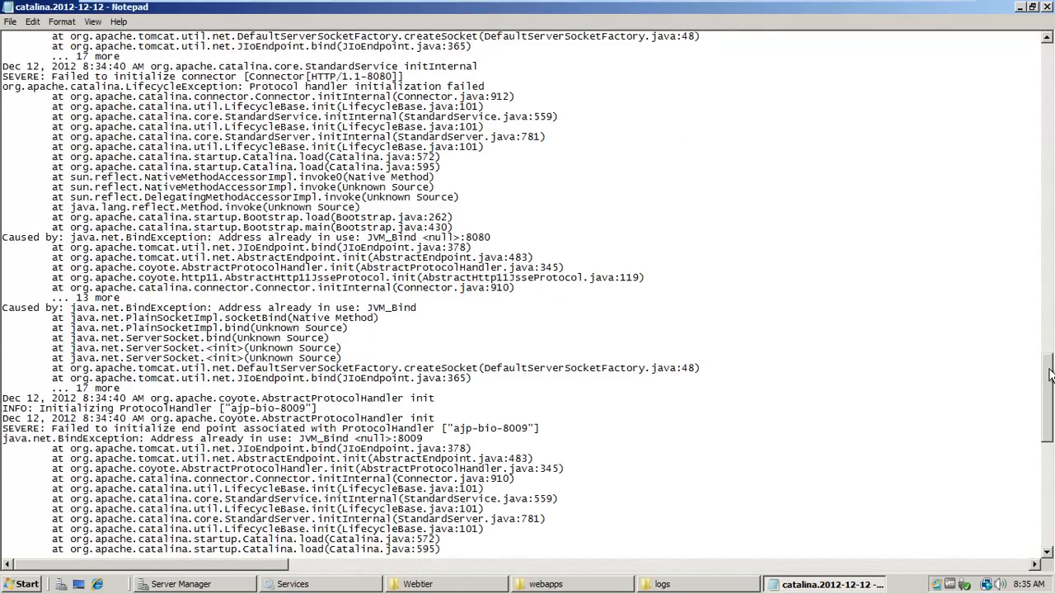
left_click_drag(1052, 374, 1052, 493)
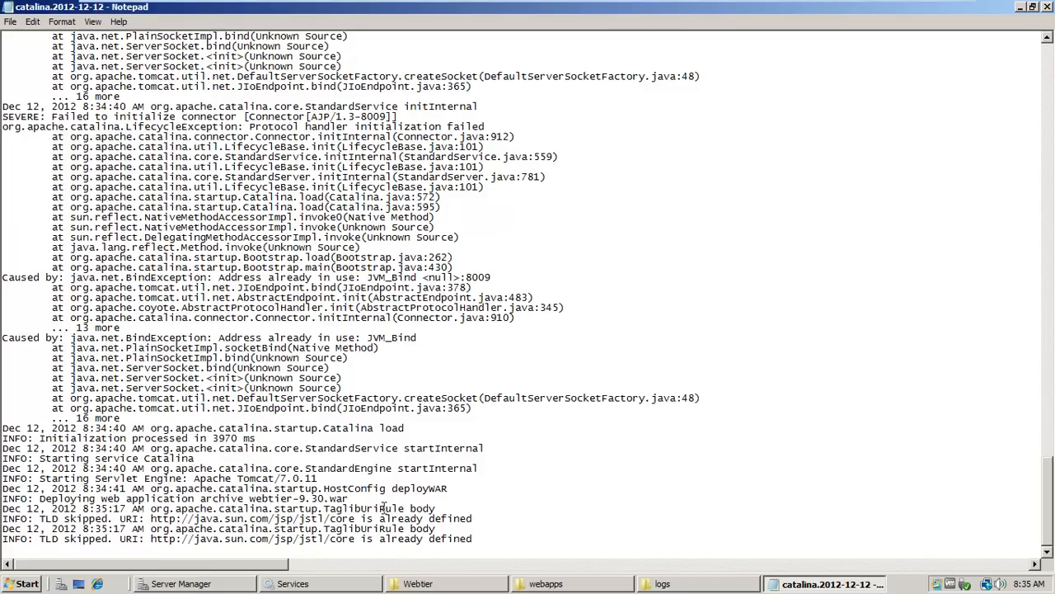
left_click(1046, 8)
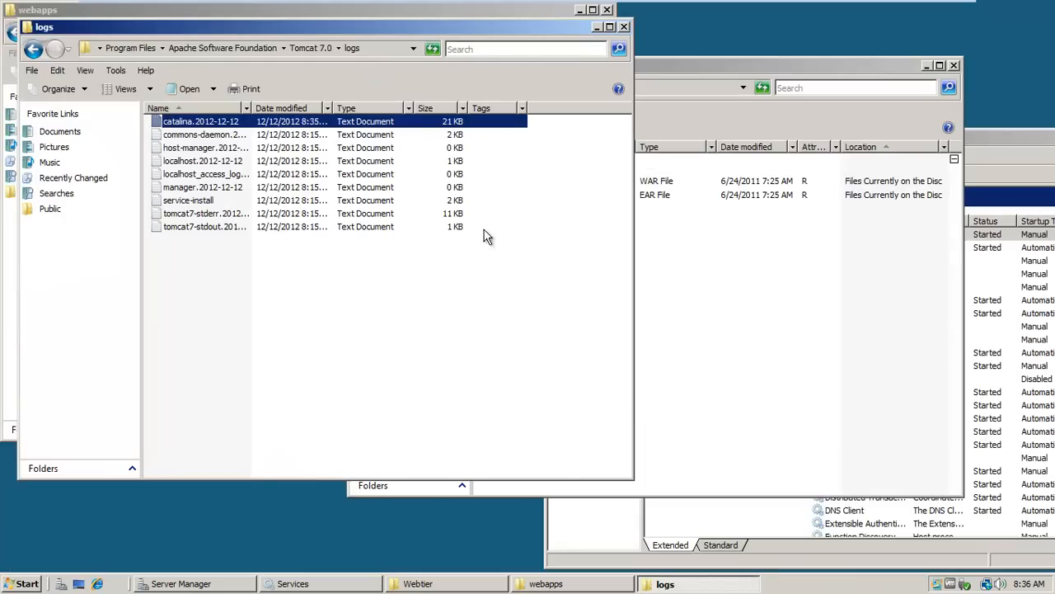
left_click(434, 51)
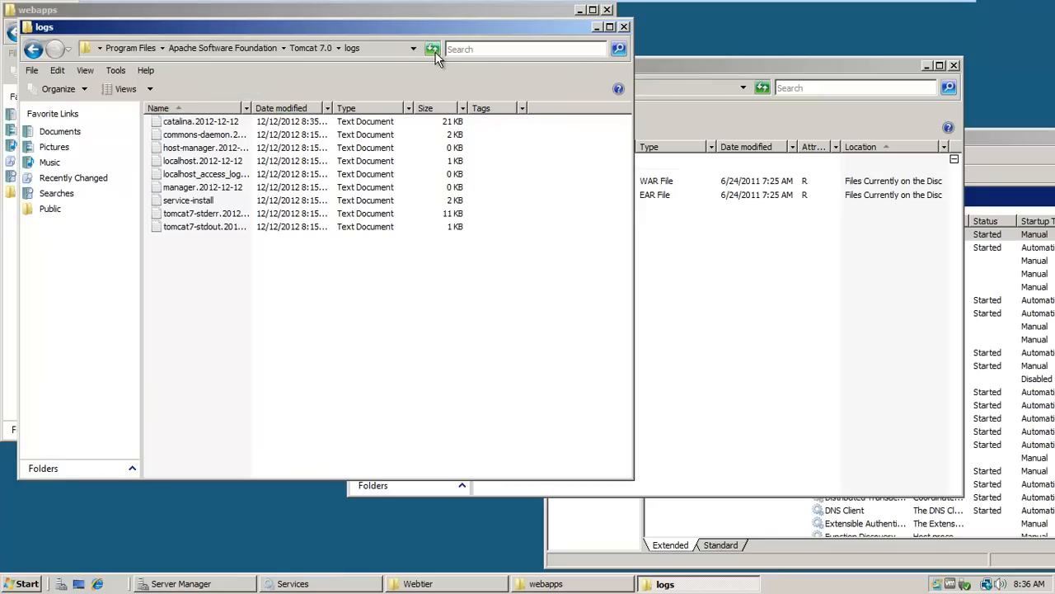
left_click(624, 27)
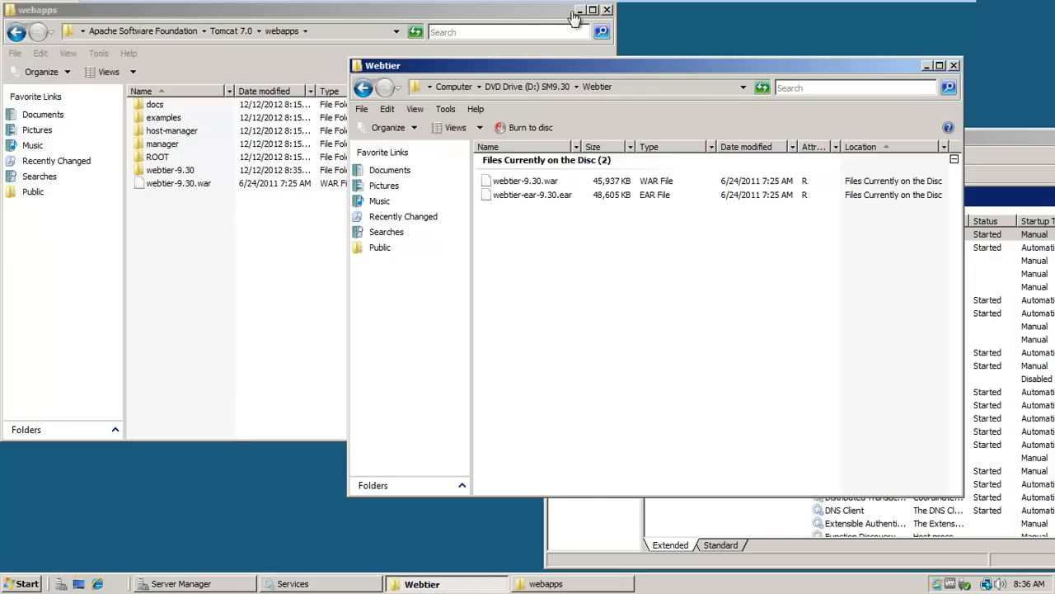
Take the virtual machine out of full-screen mode and minimize the Webtier folder window.
mouse_move(598, 7)
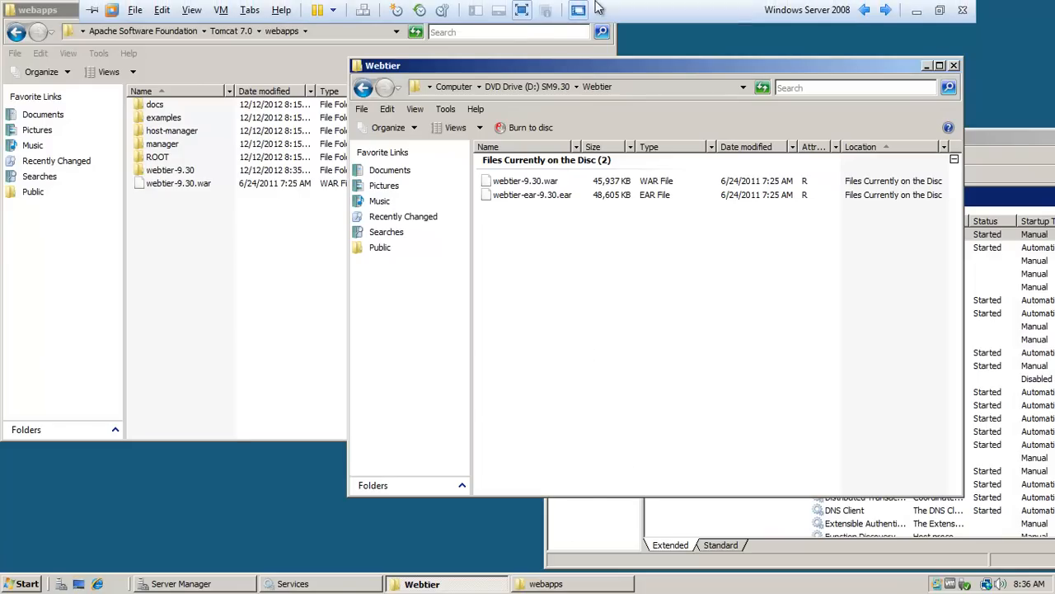
left_click(522, 9)
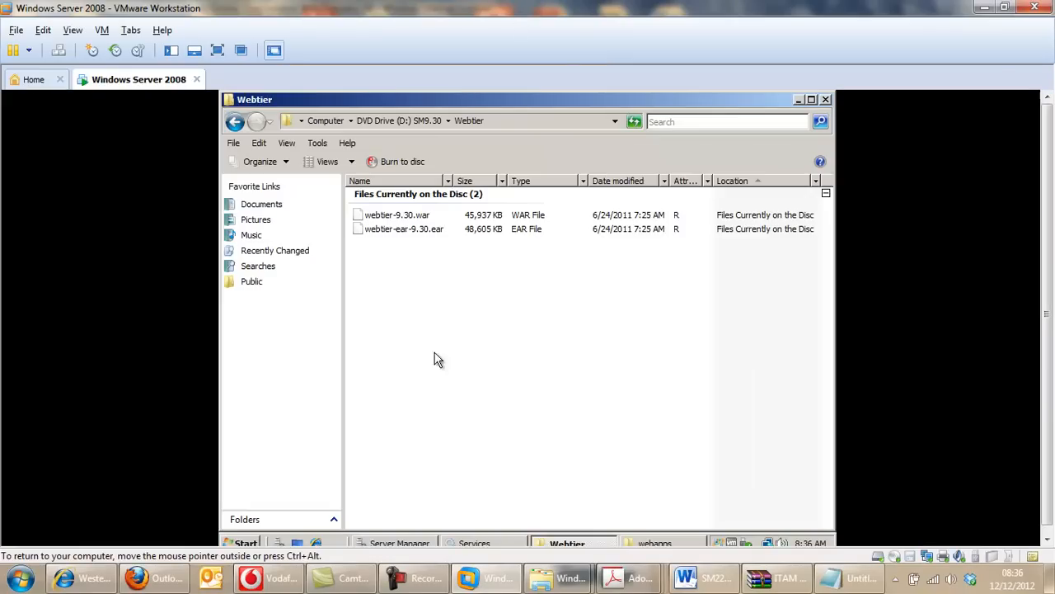
left_click(798, 100)
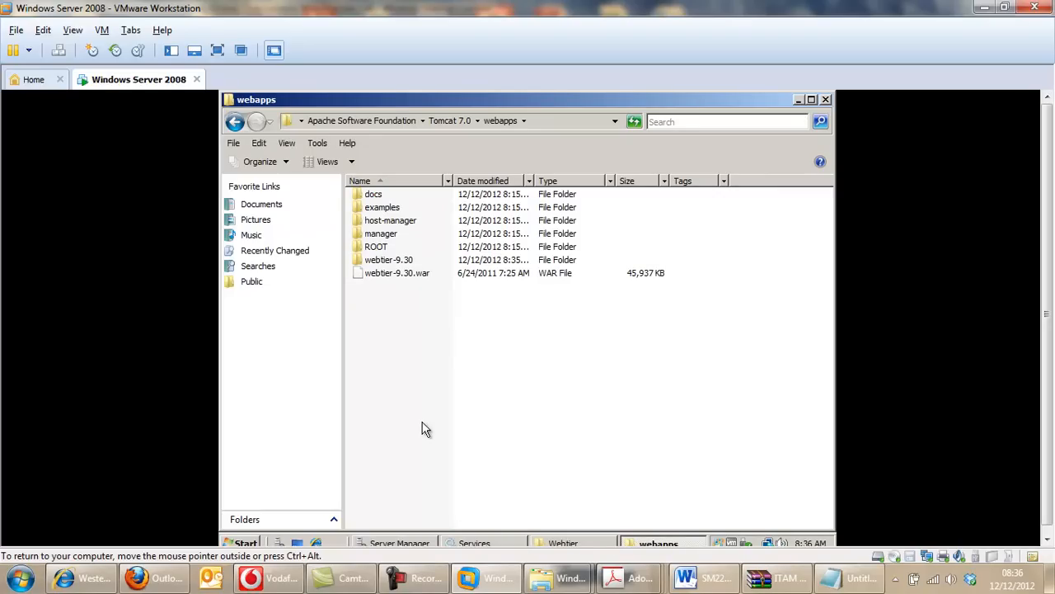
mouse_move(420, 575)
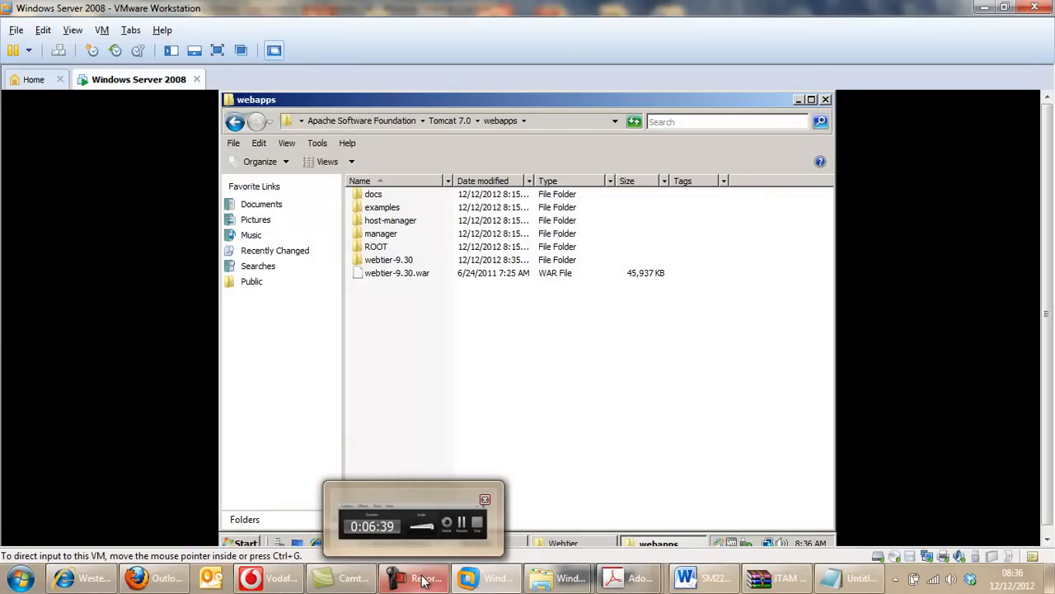
left_click(423, 580)
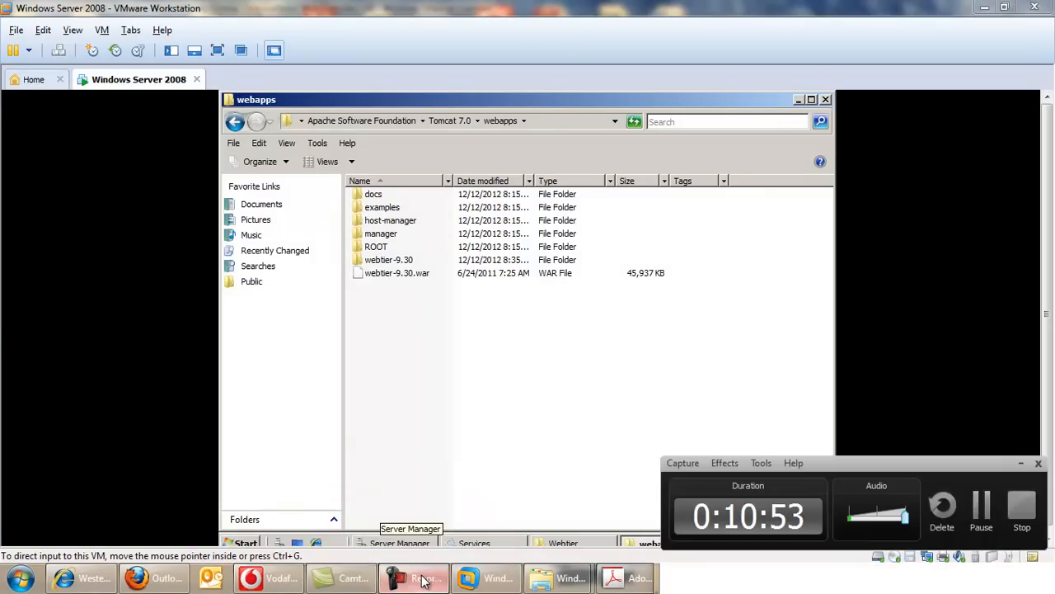
left_click(981, 511)
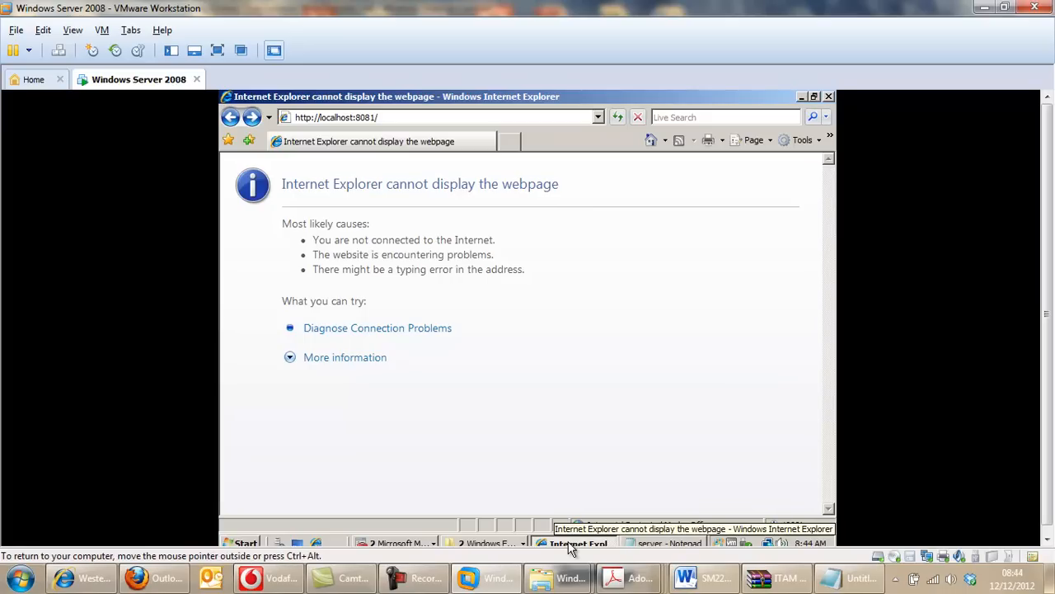
left_click(499, 544)
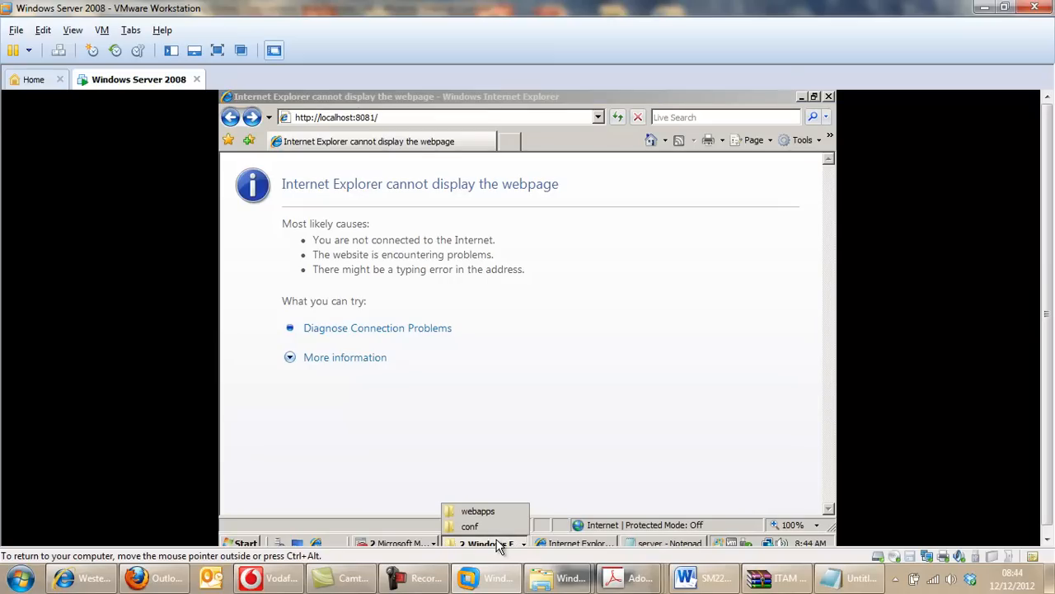
left_click(375, 119)
left_click(375, 118)
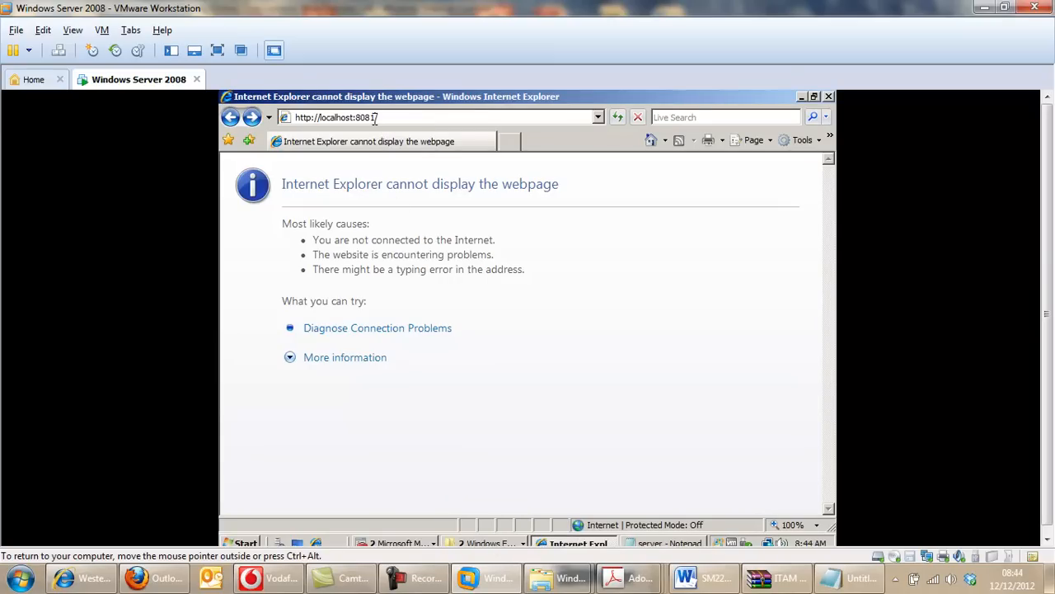
key("BackSpace")
type("0")
key("Return")
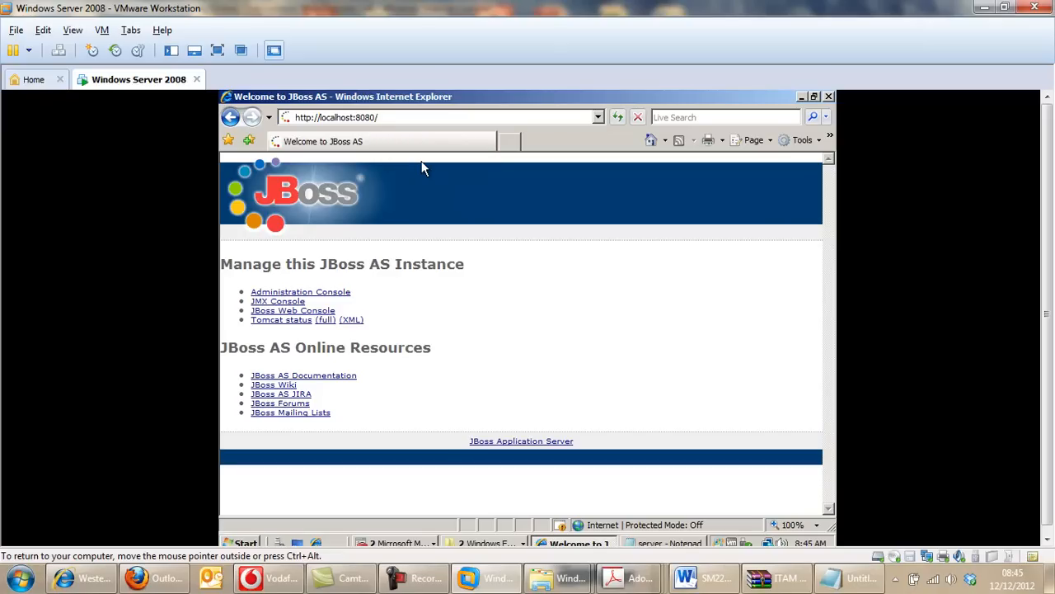
Open the conf folder under C:\Program Files\Apache Software Foundation\Tomcat 7.0 in a new Computer window.
left_click(476, 542)
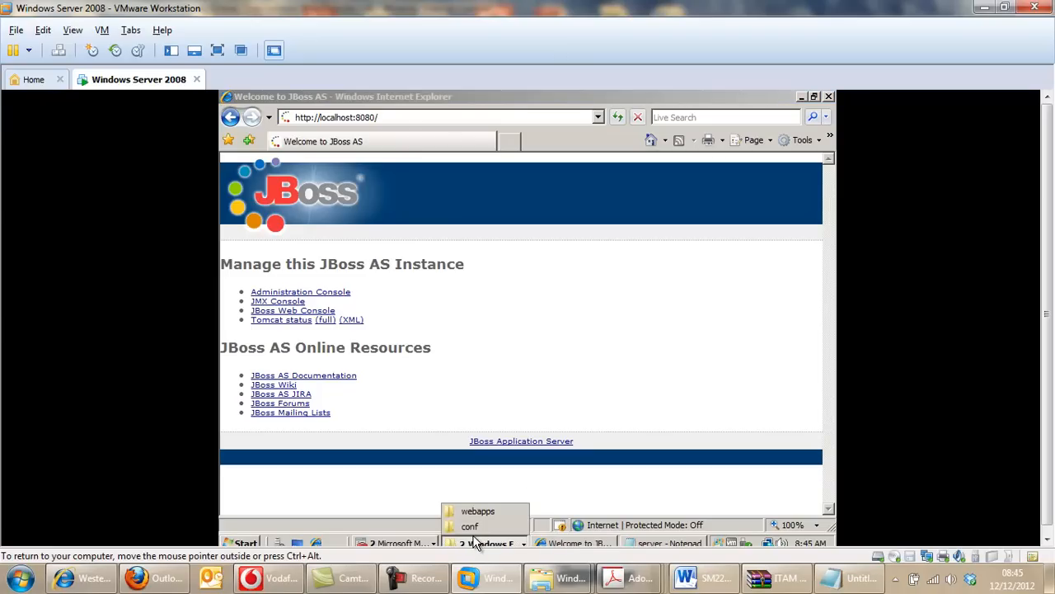
left_click(251, 541)
left_click(252, 544)
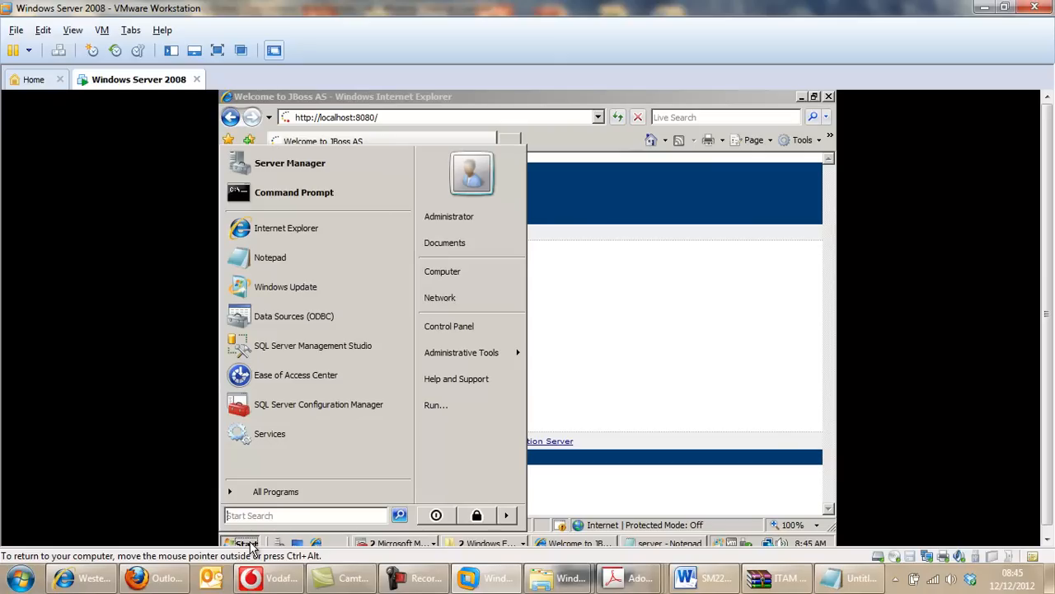
left_click(474, 270)
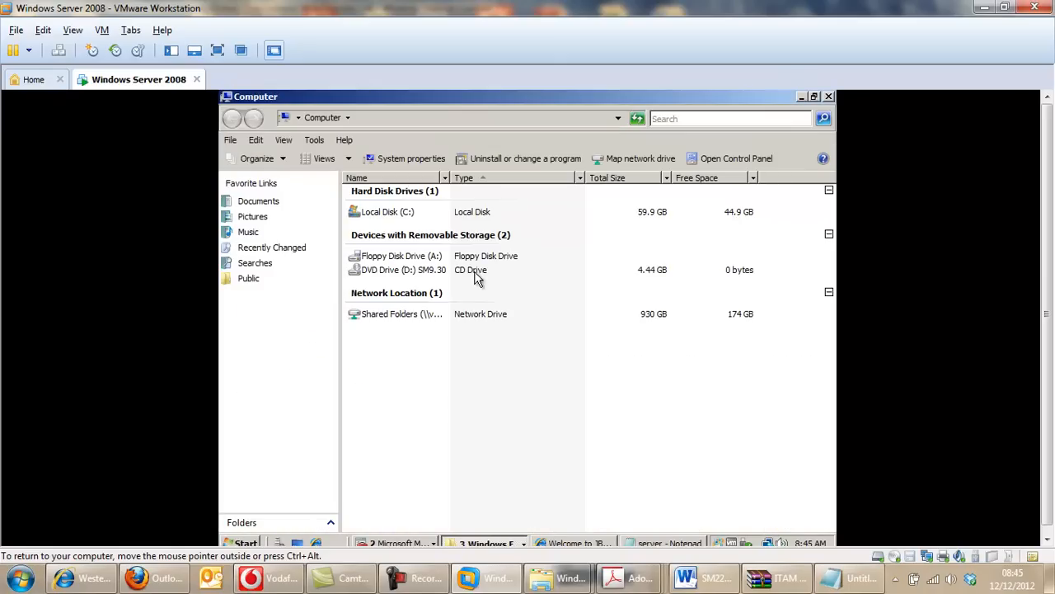
left_click(401, 215)
double_click(401, 214)
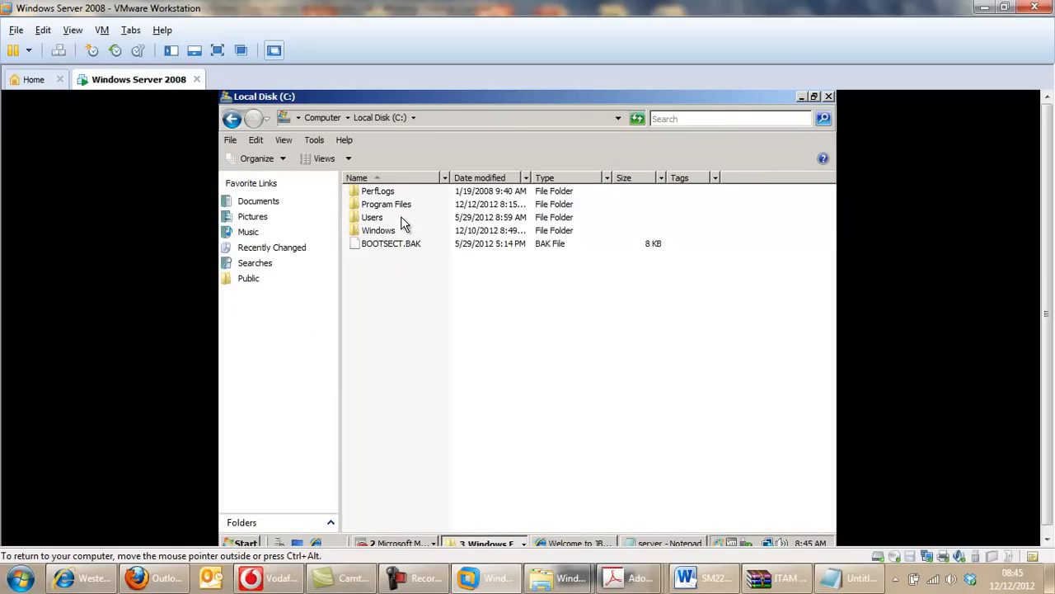
double_click(390, 205)
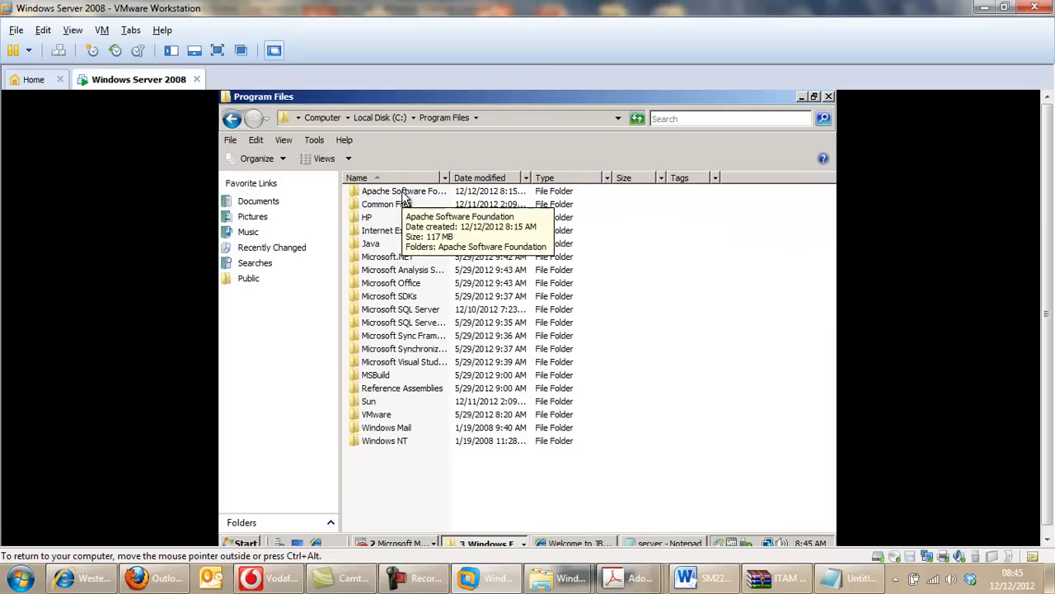
double_click(402, 190)
double_click(401, 190)
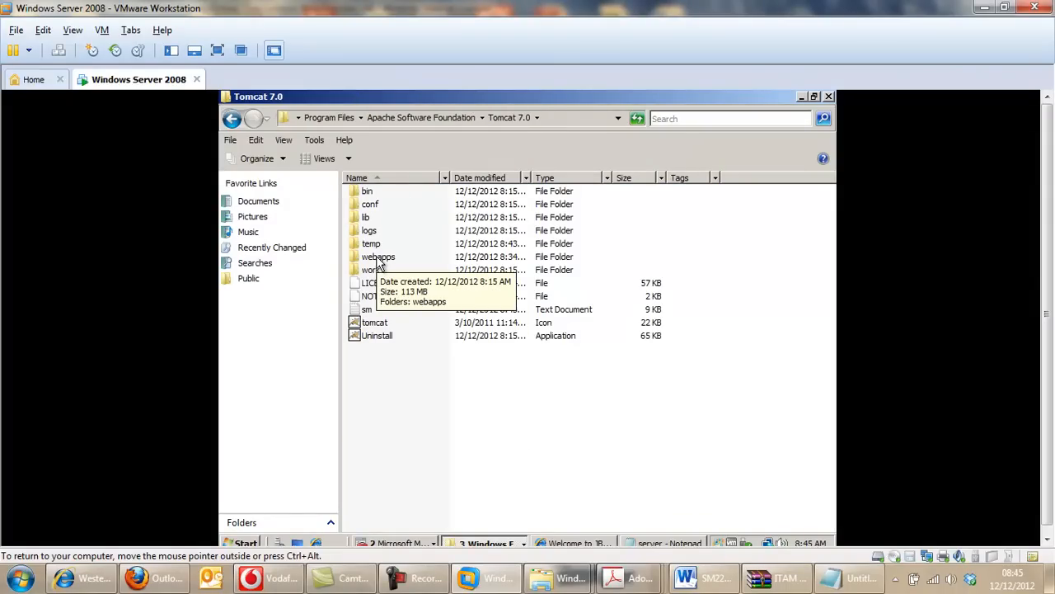
double_click(373, 206)
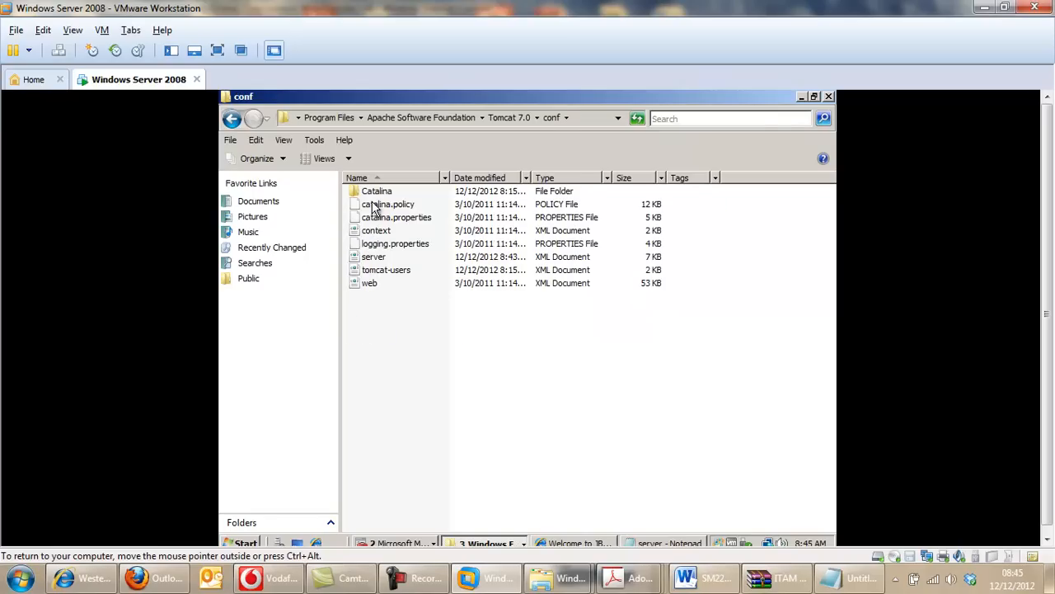
Open the server XML document in Notepad and examine the port of the non-SSL HTTP/1.1 connector.
left_click(369, 257)
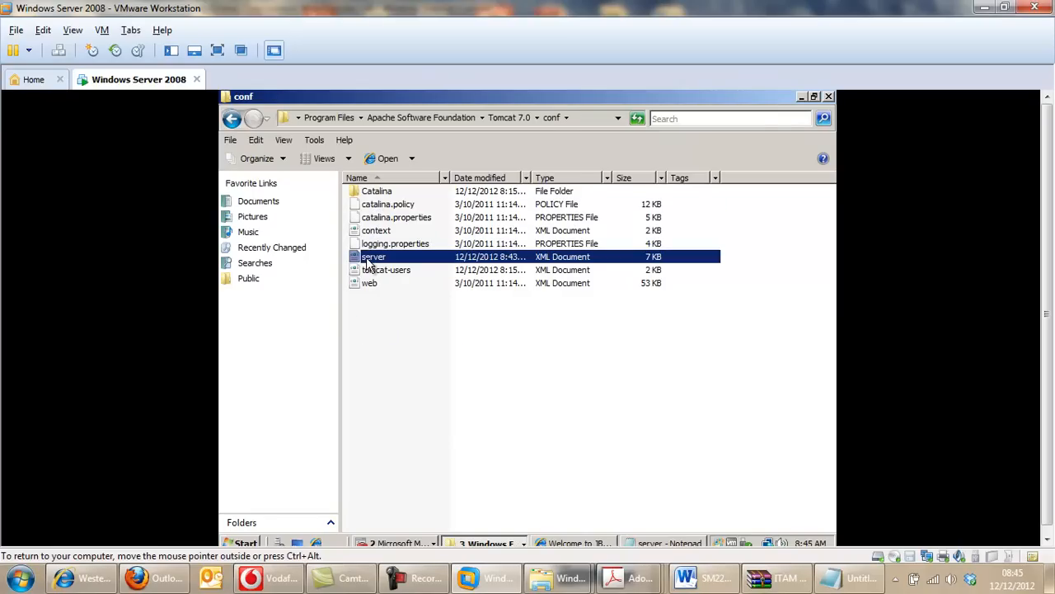
right_click(367, 258)
left_click(402, 280)
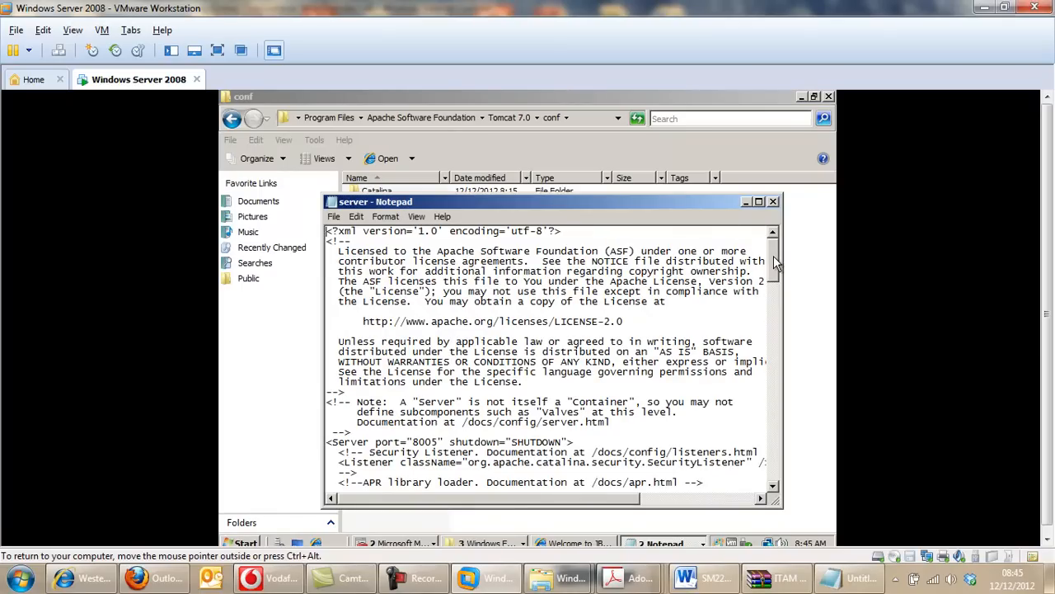
left_click_drag(775, 260, 774, 349)
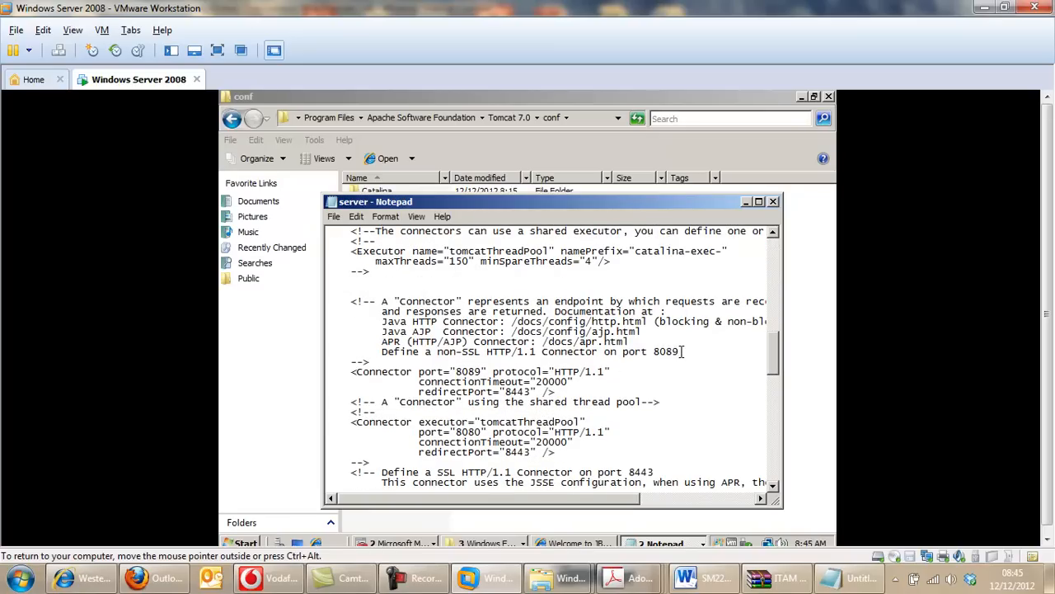
left_click_drag(680, 351, 667, 352)
Save and close the server XML document, and minimize the conf folder window.
left_click(356, 218)
mouse_move(335, 217)
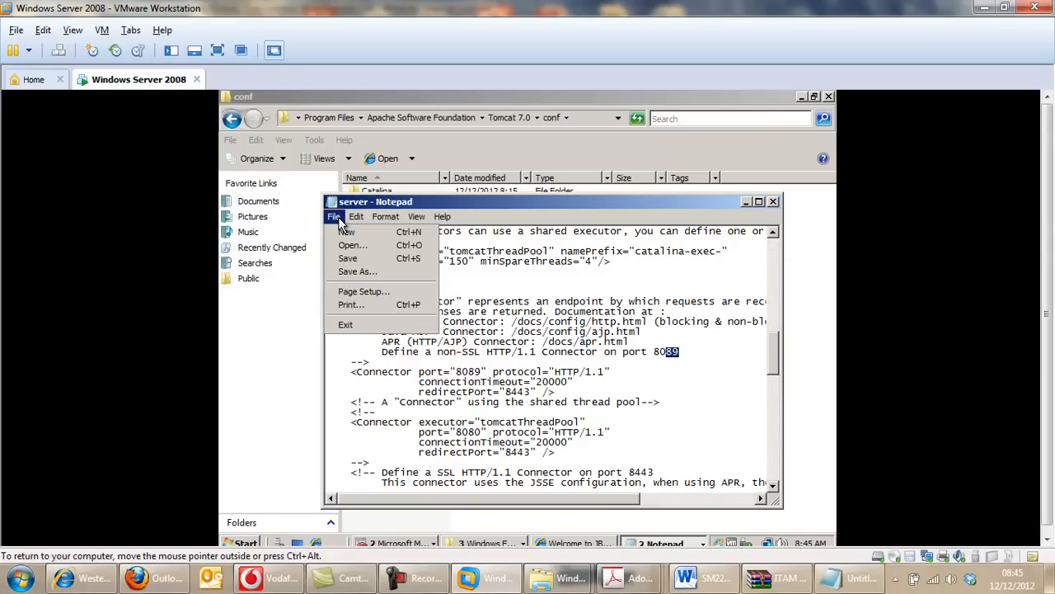
left_click(352, 261)
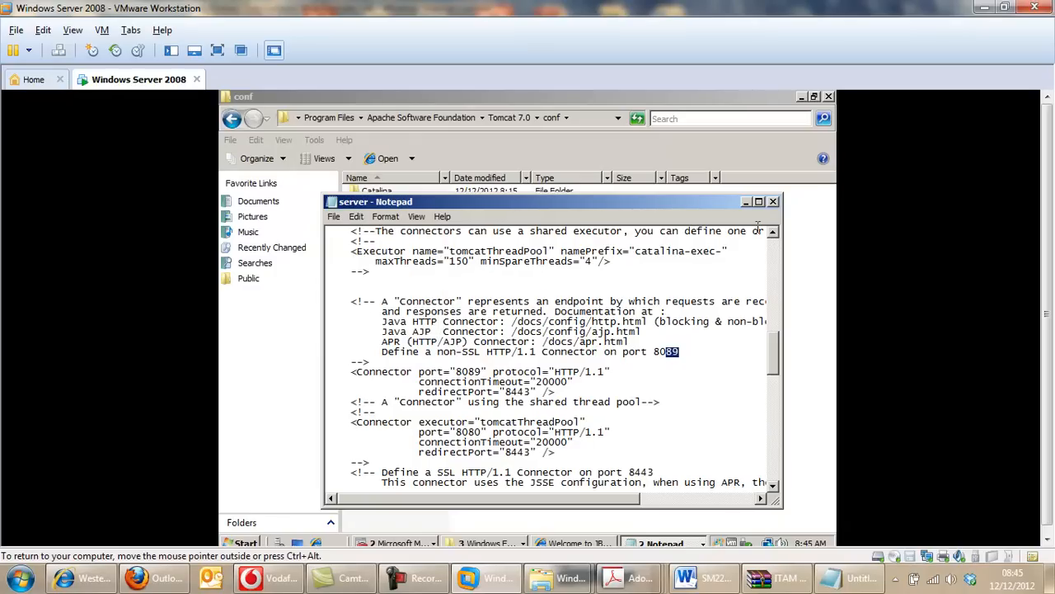
left_click(773, 202)
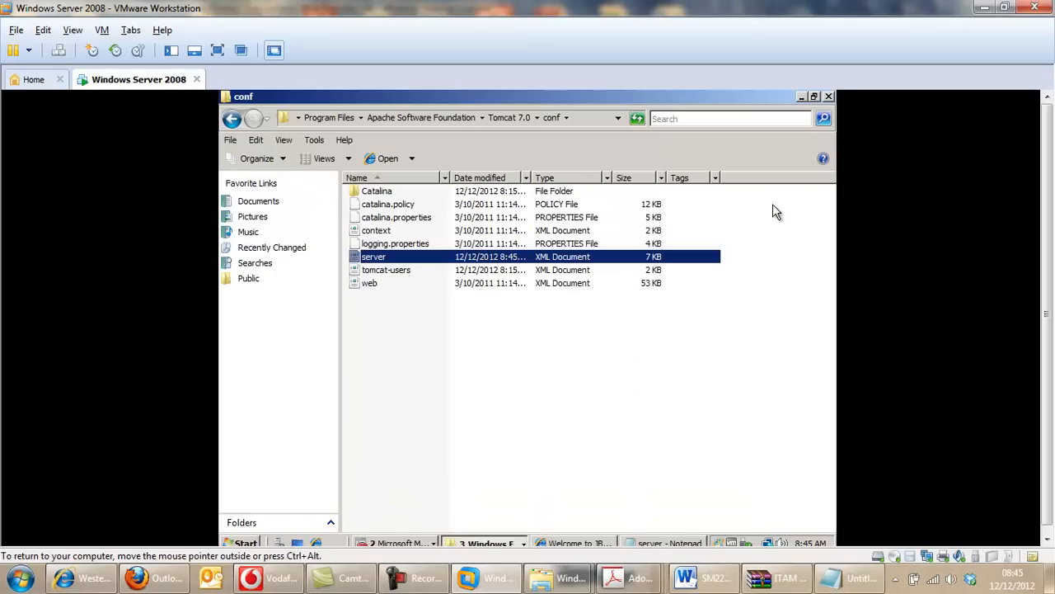
left_click(802, 98)
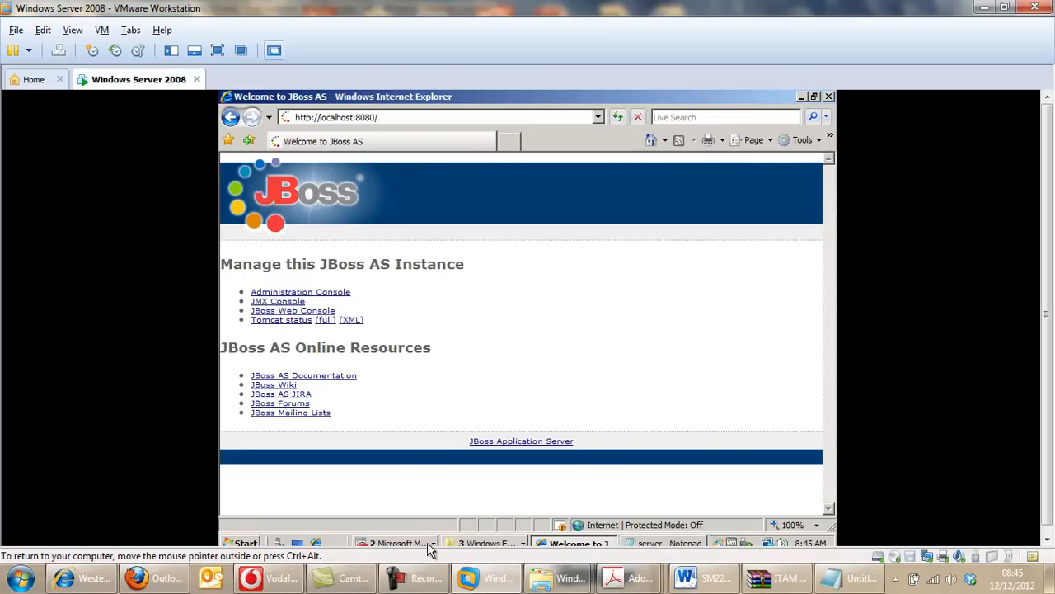
Open Services, then stop the Apache Tomcat 7 service and start it again.
left_click(246, 542)
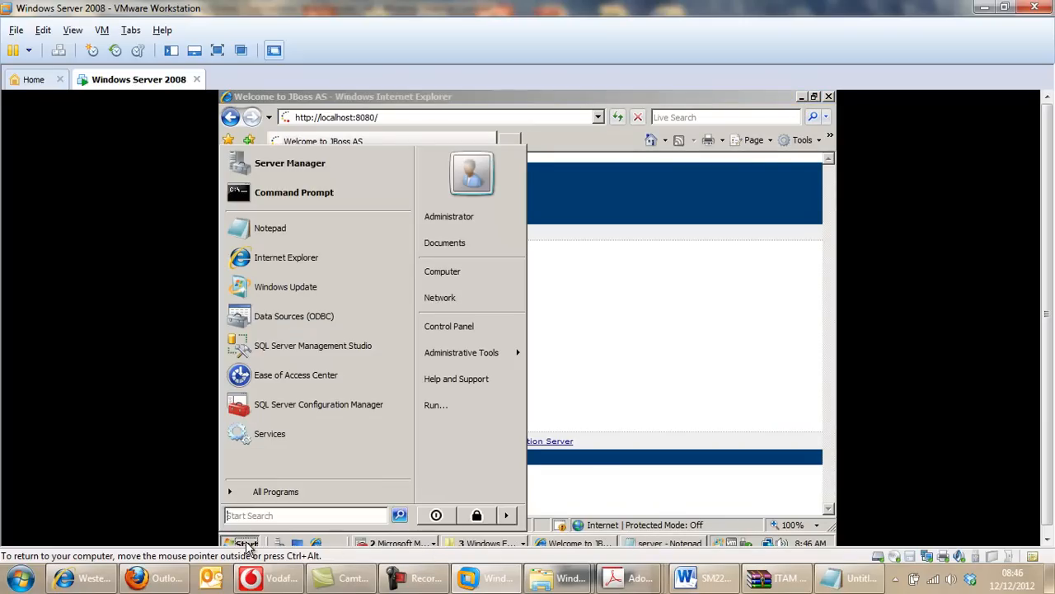
left_click(286, 432)
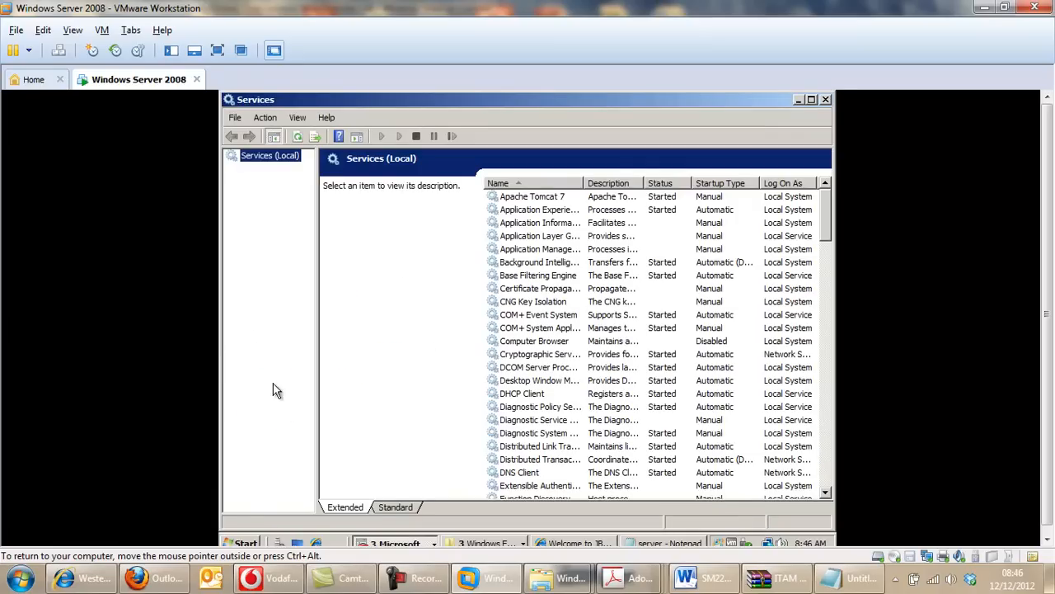
left_click(529, 198)
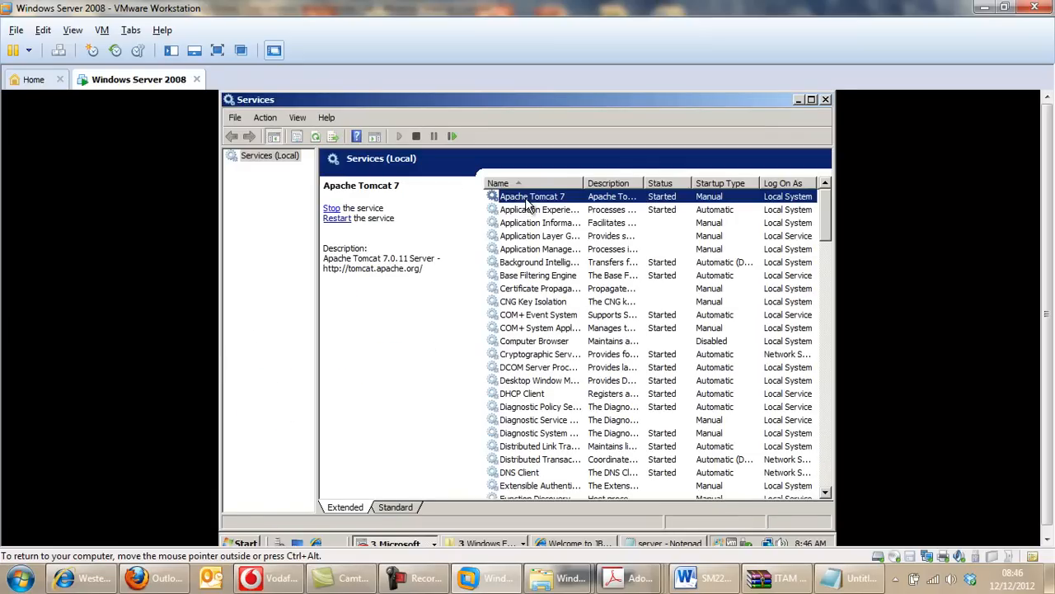
left_click(330, 209)
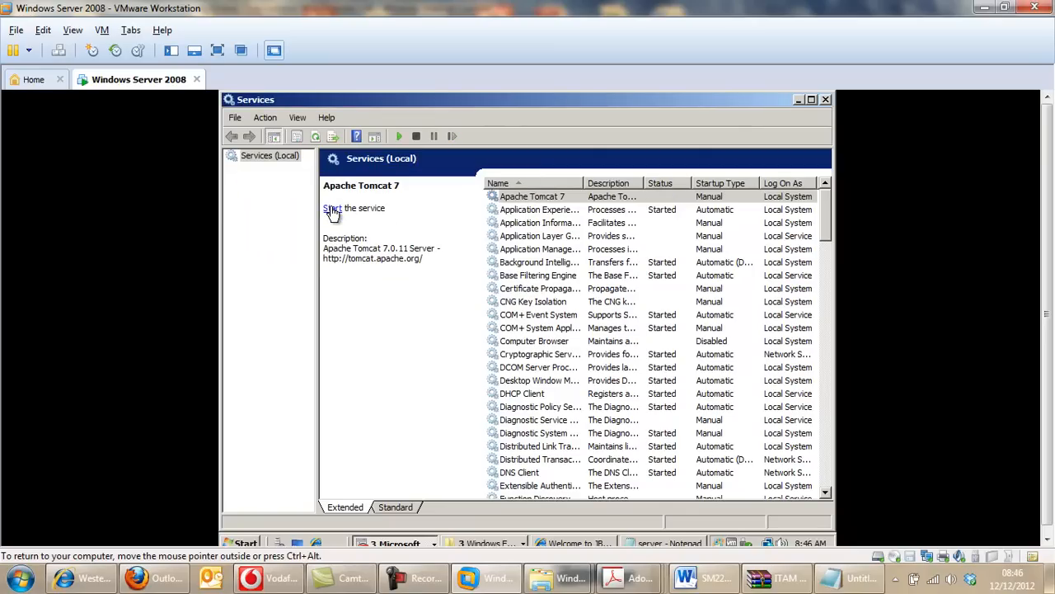
left_click(332, 209)
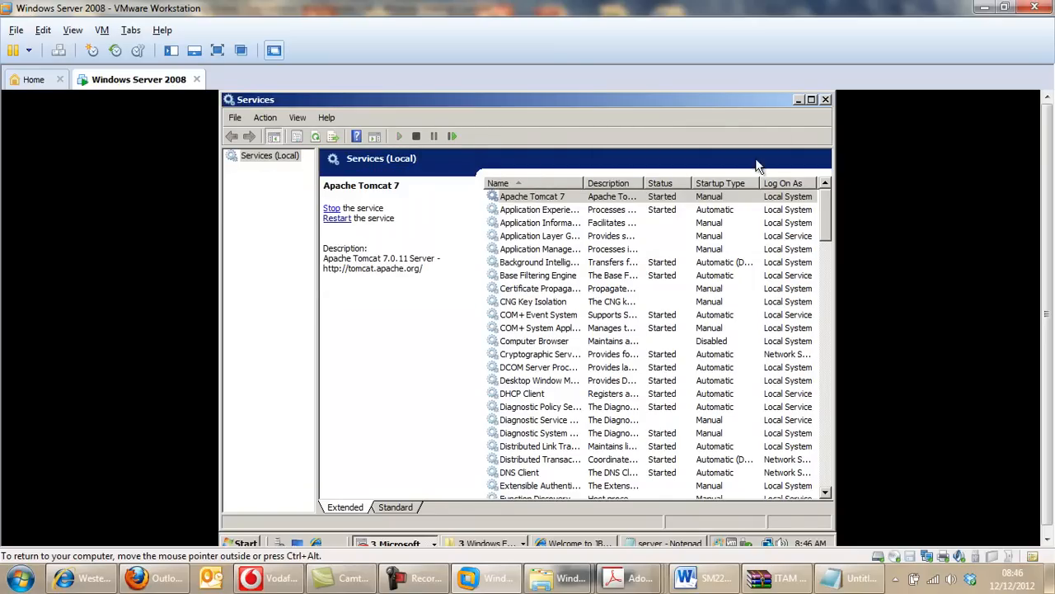
left_click(801, 101)
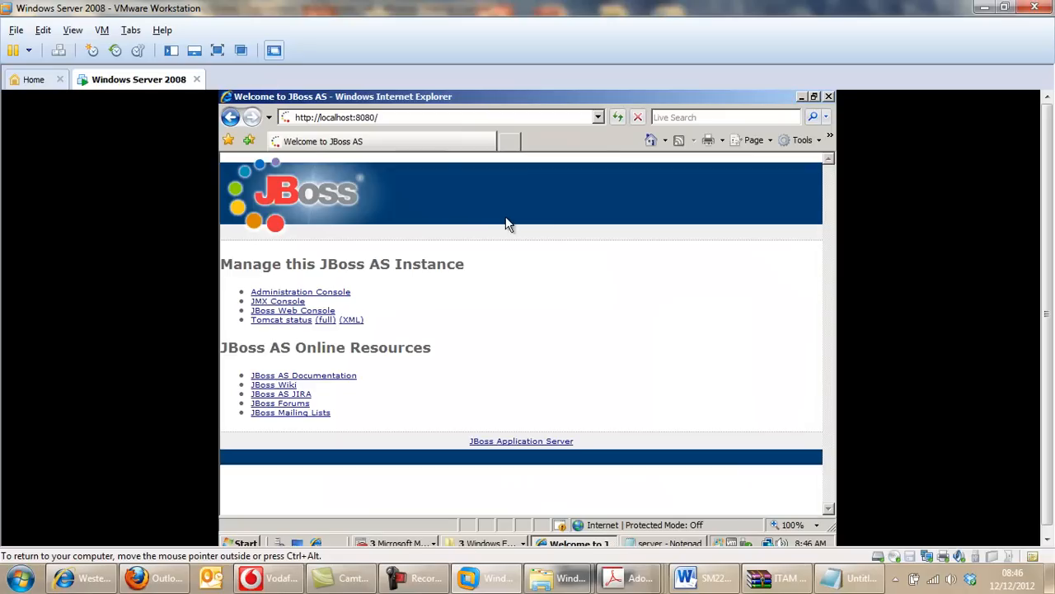
left_click(449, 116)
left_click(449, 116)
key("BackSpace")
key("BackSpace")
key("Down")
key("Down")
key("Return")
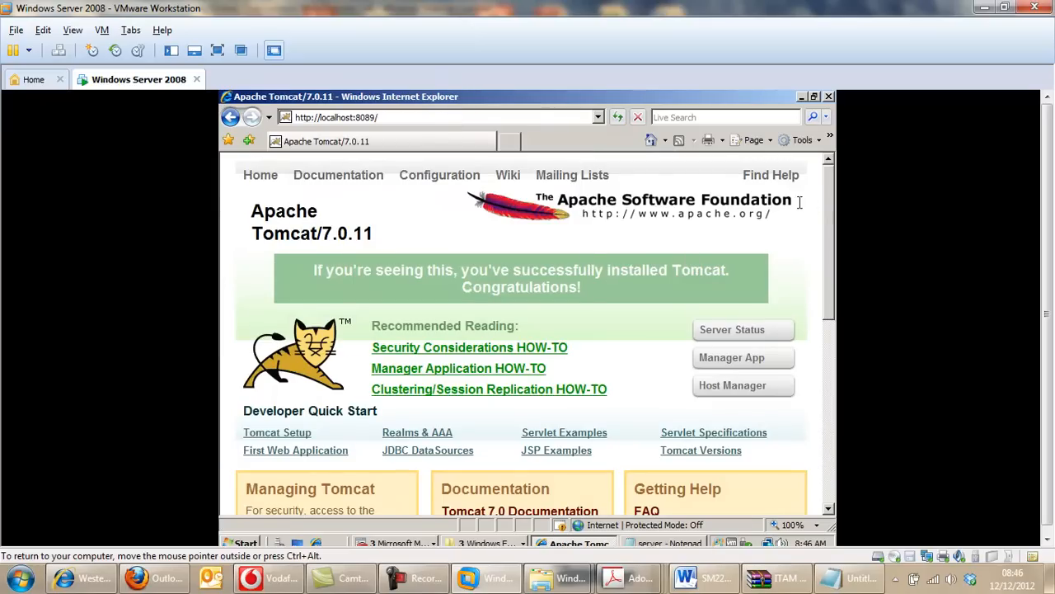
mouse_move(831, 187)
left_mouse_down()
mouse_move(832, 262)
mouse_move(829, 169)
left_mouse_up()
left_click(416, 577)
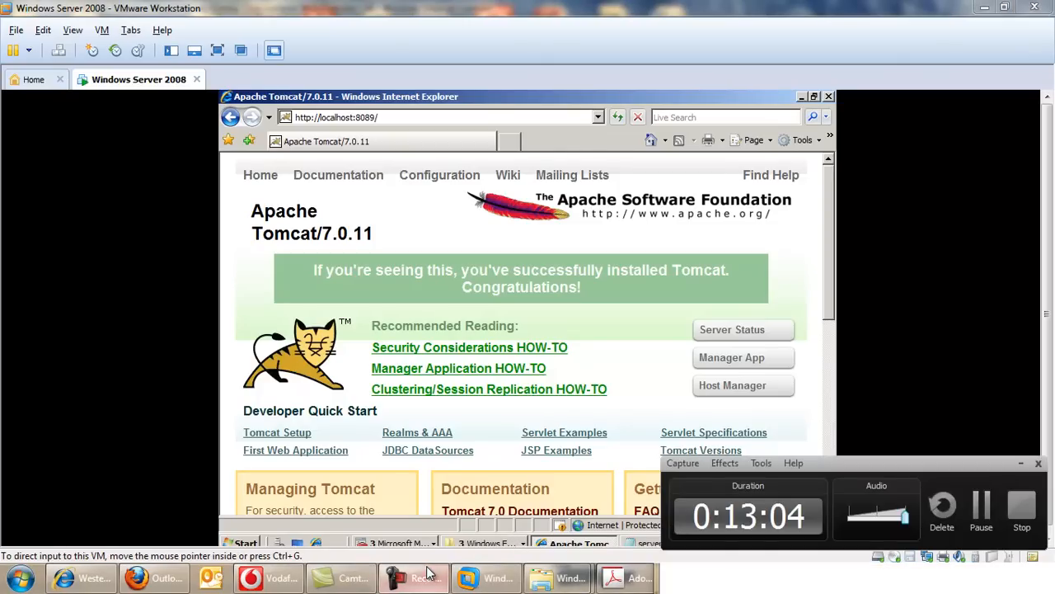
left_click(983, 495)
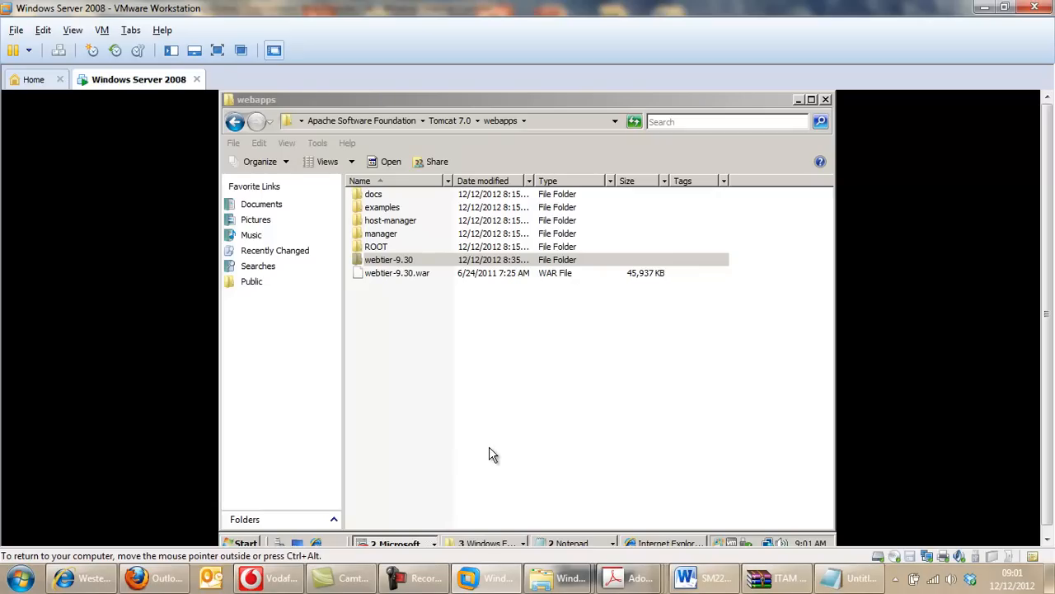
left_click(640, 541)
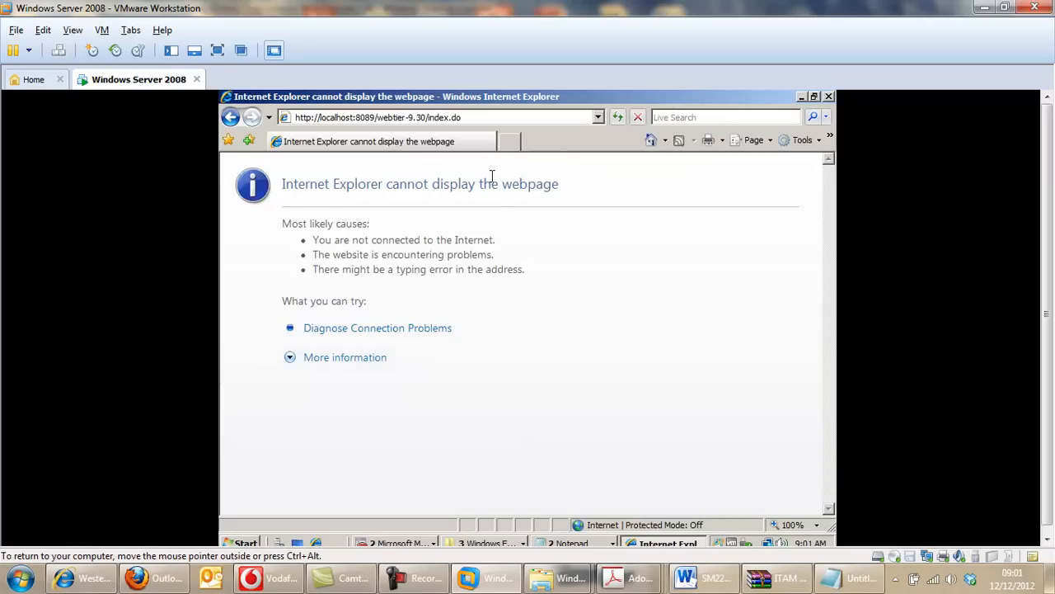
left_click(618, 118)
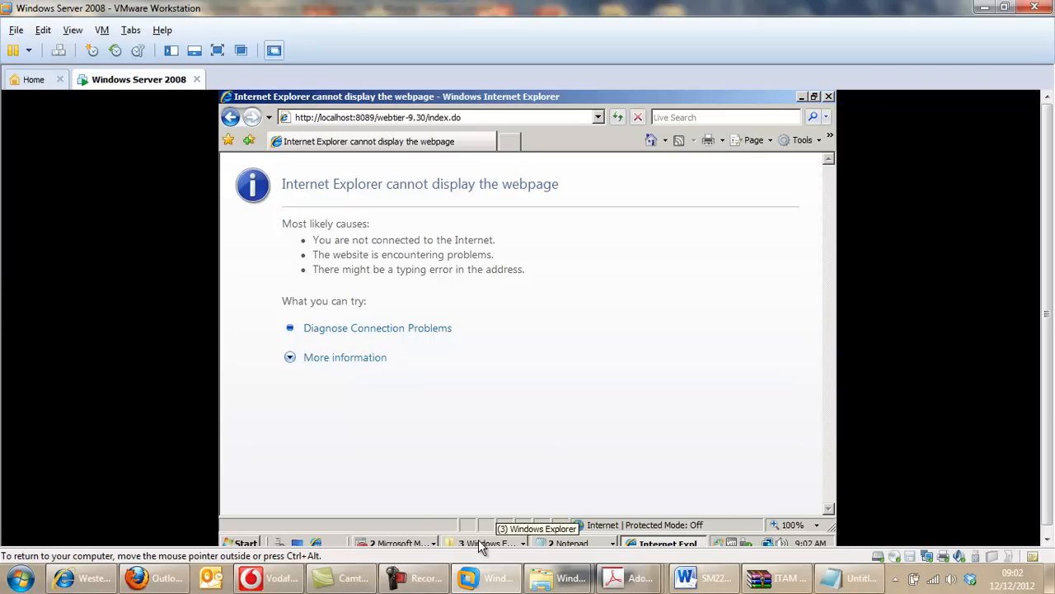
Open the web XML document from the WEB-INF folder of webtier-9.30 under webapps in Notepad.
left_click(508, 544)
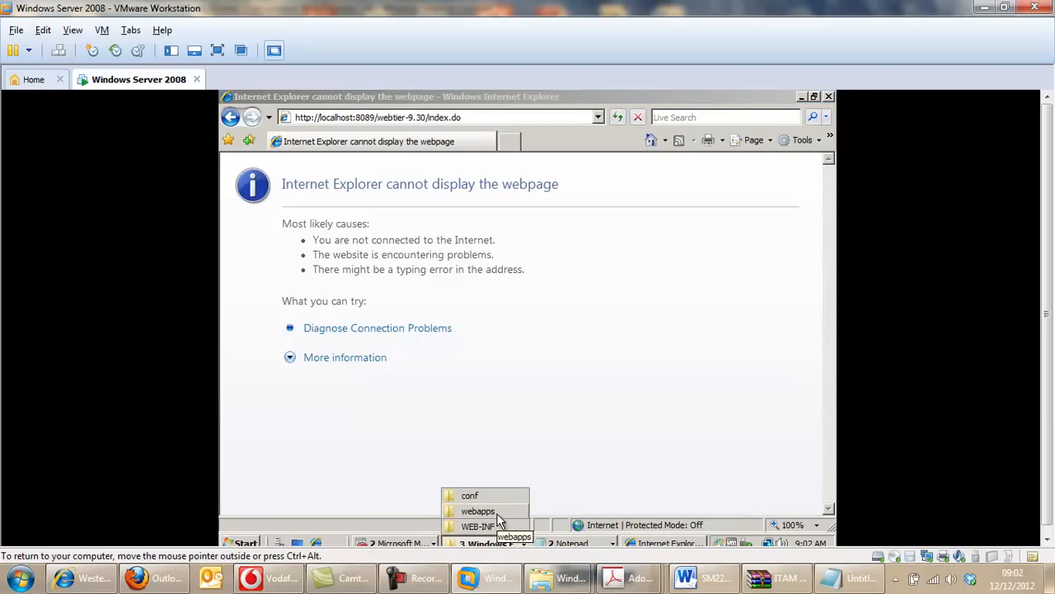
left_click(504, 511)
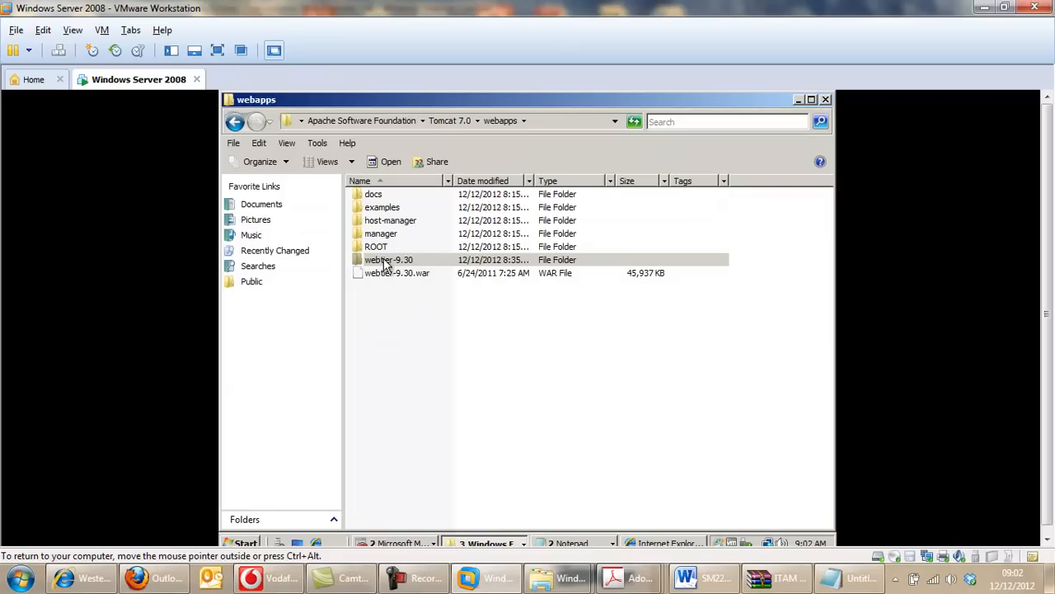
double_click(387, 261)
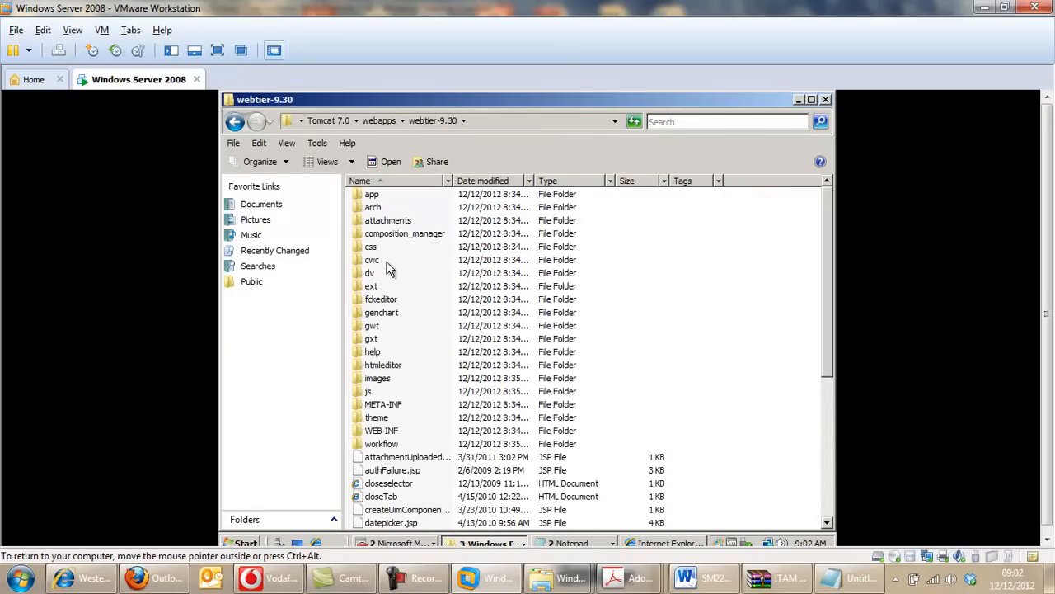
double_click(393, 436)
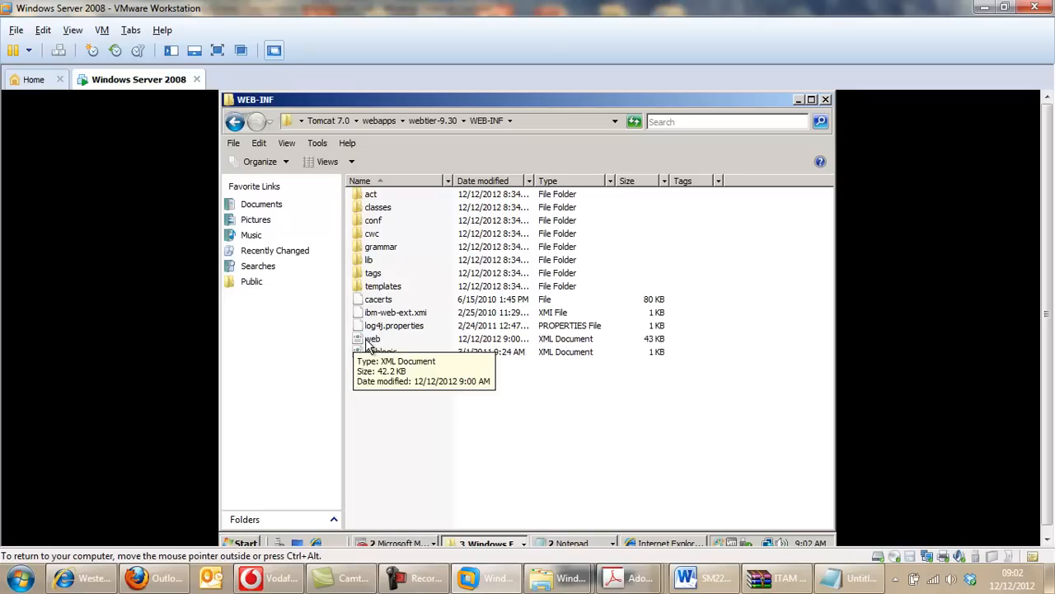
left_click(370, 340)
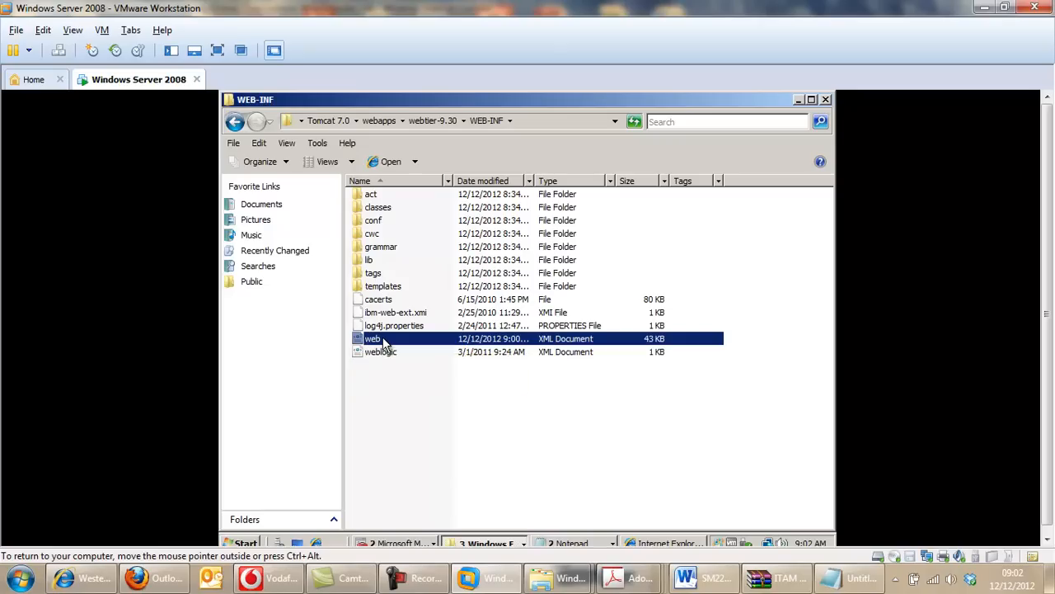
right_click(384, 340)
left_click(394, 358)
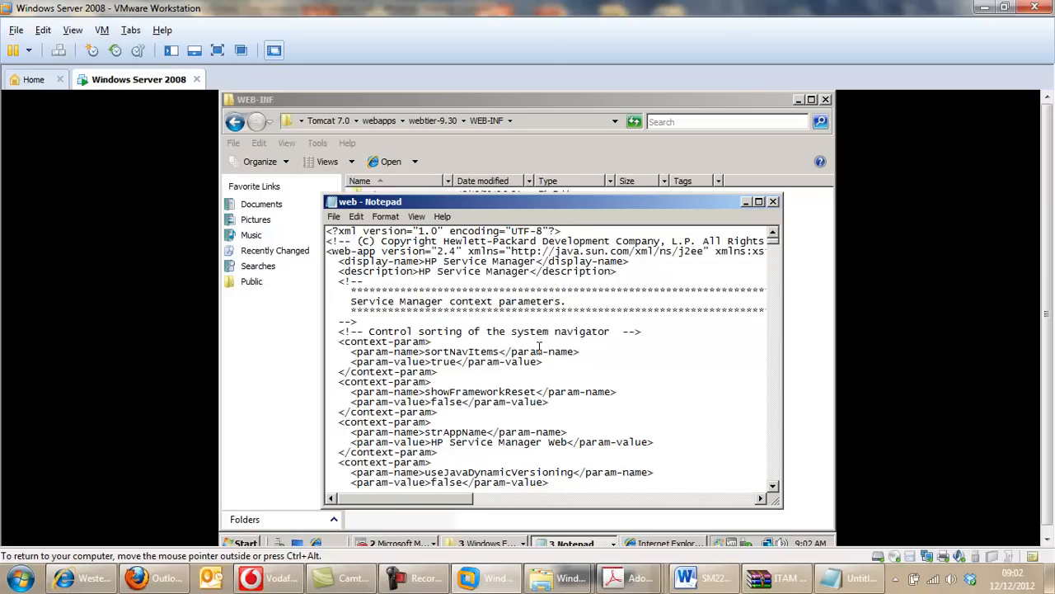
Find the secureLogin context parameter in the web XML document and set its value to false.
key("ctrl+f")
type("se")
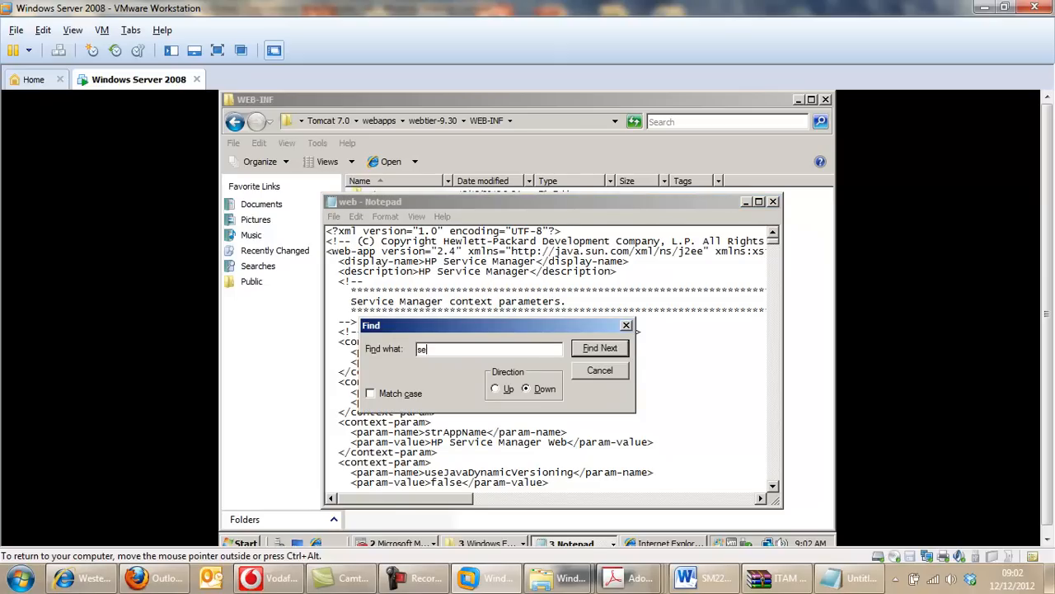
type("curelogin")
key("Return")
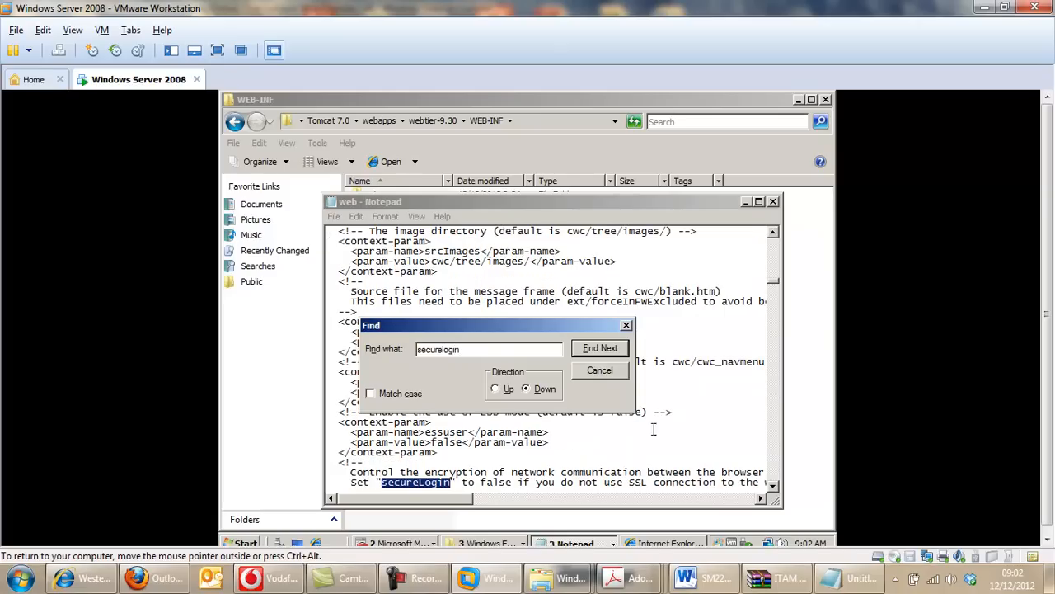
left_click(774, 487)
left_click(774, 486)
left_click(774, 486)
left_click(773, 487)
left_click(773, 487)
left_click(773, 486)
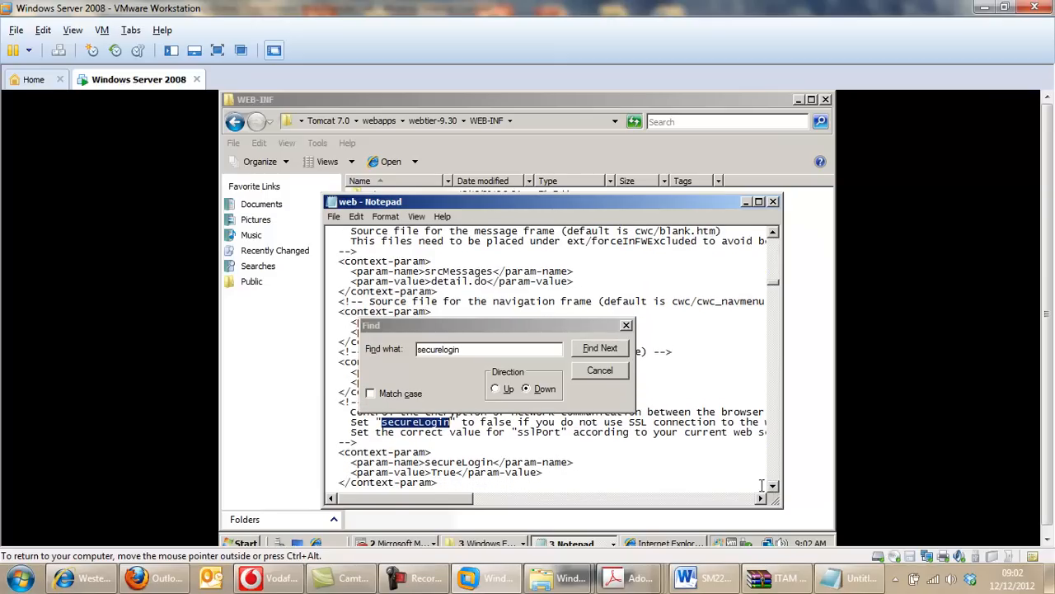
double_click(444, 471)
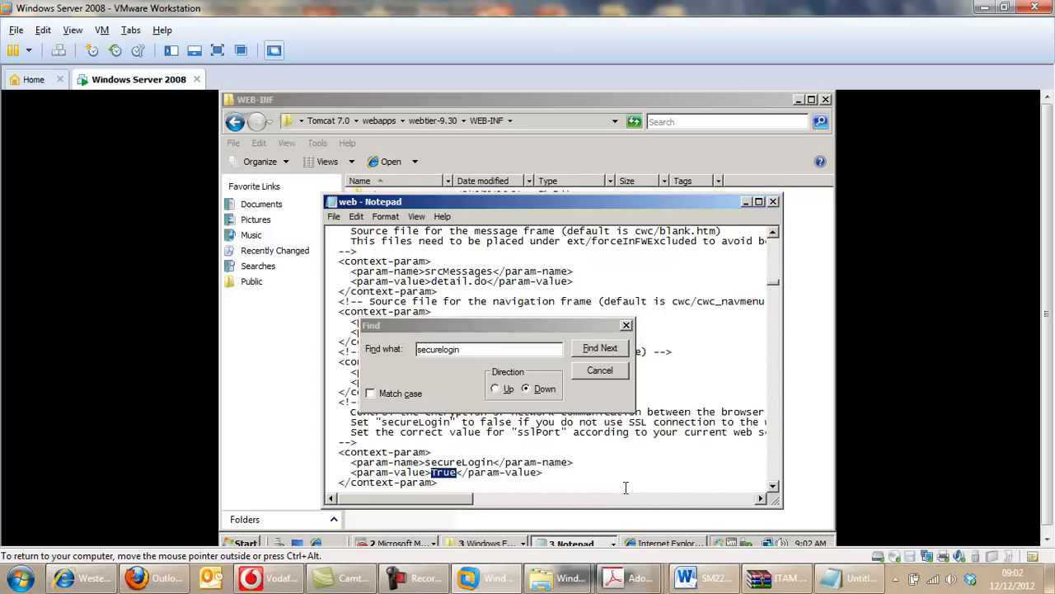
type("false")
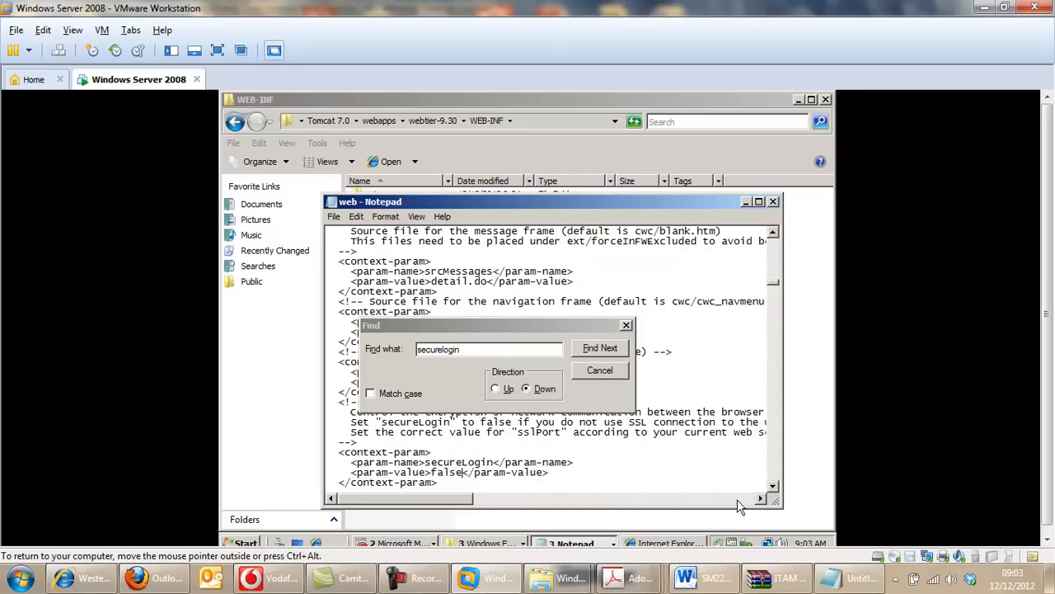
Save the web XML document, then close the search dialog and the document.
left_click(334, 216)
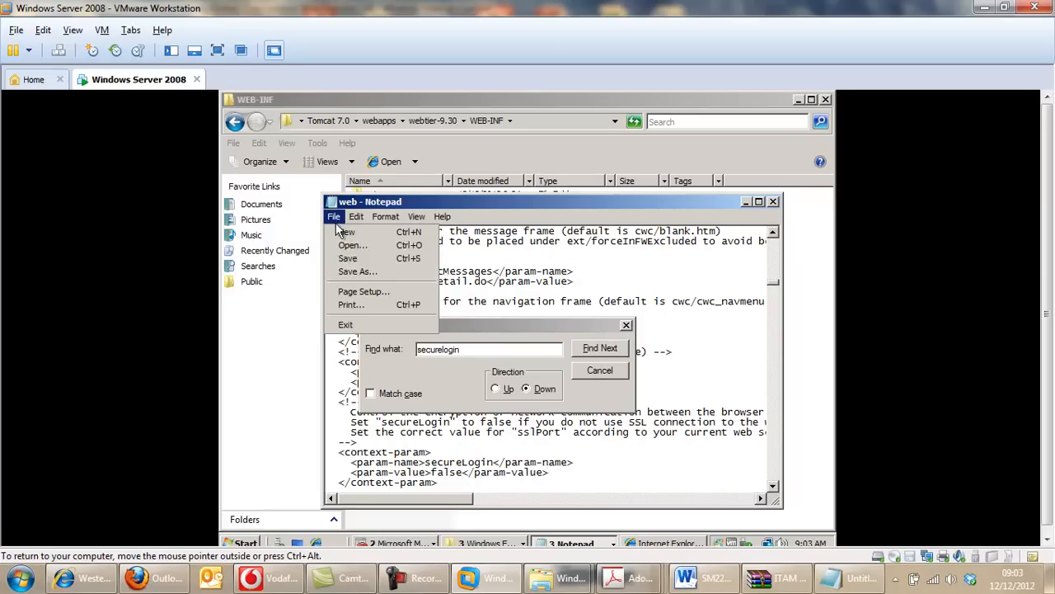
left_click(343, 260)
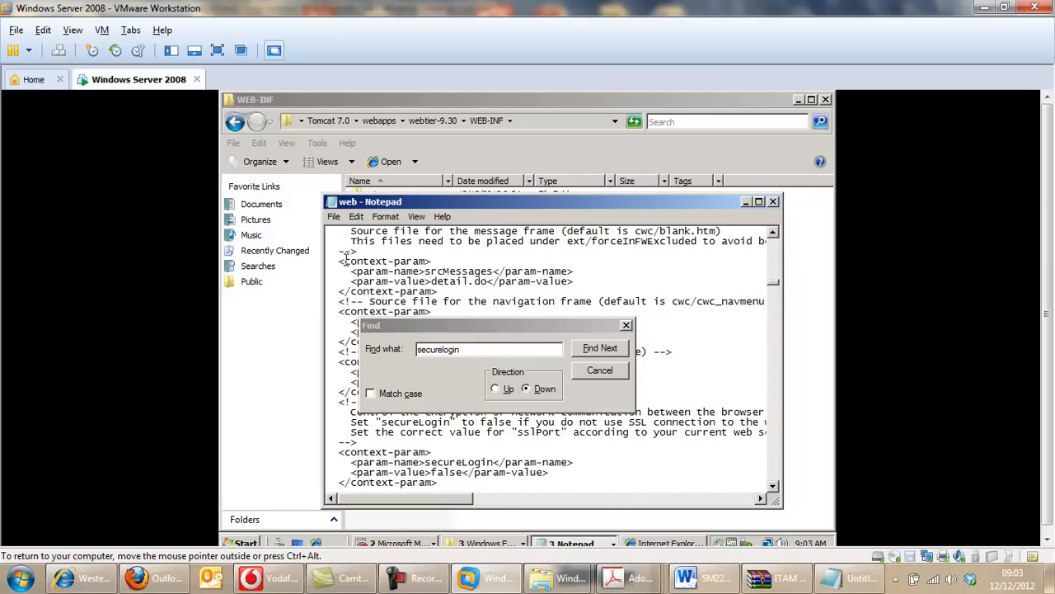
left_click(626, 325)
left_click(772, 202)
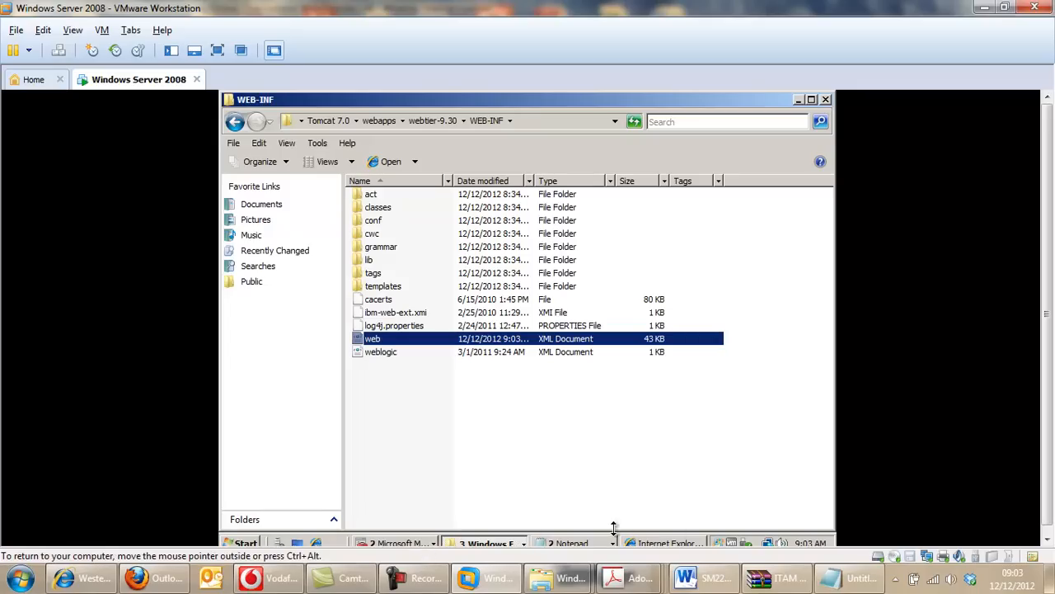
Open Services from the server's program list, stop the Apache Tomcat 7 service and start it again.
left_click(245, 543)
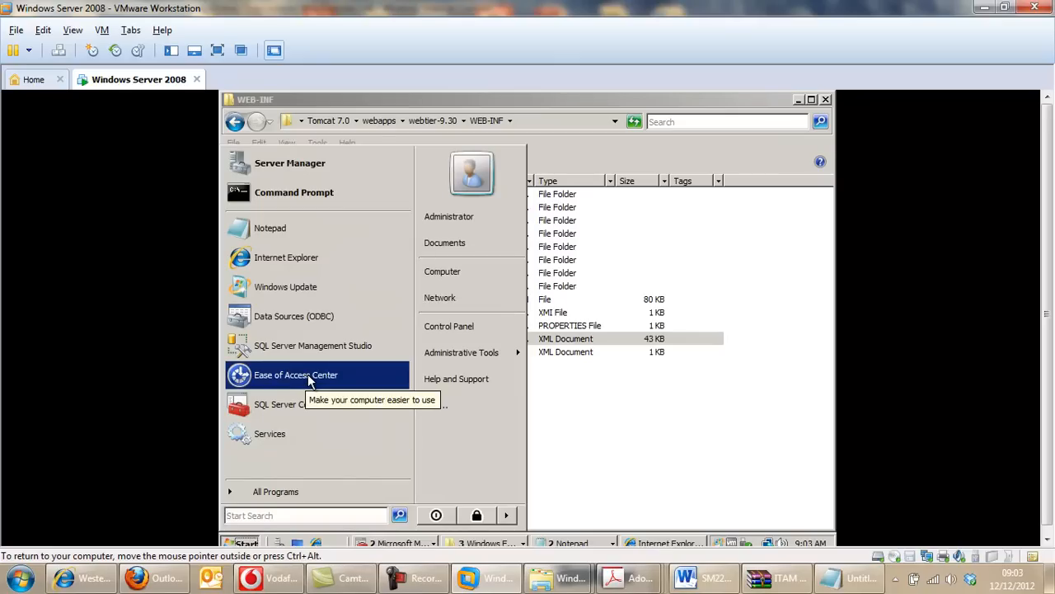
left_click(332, 438)
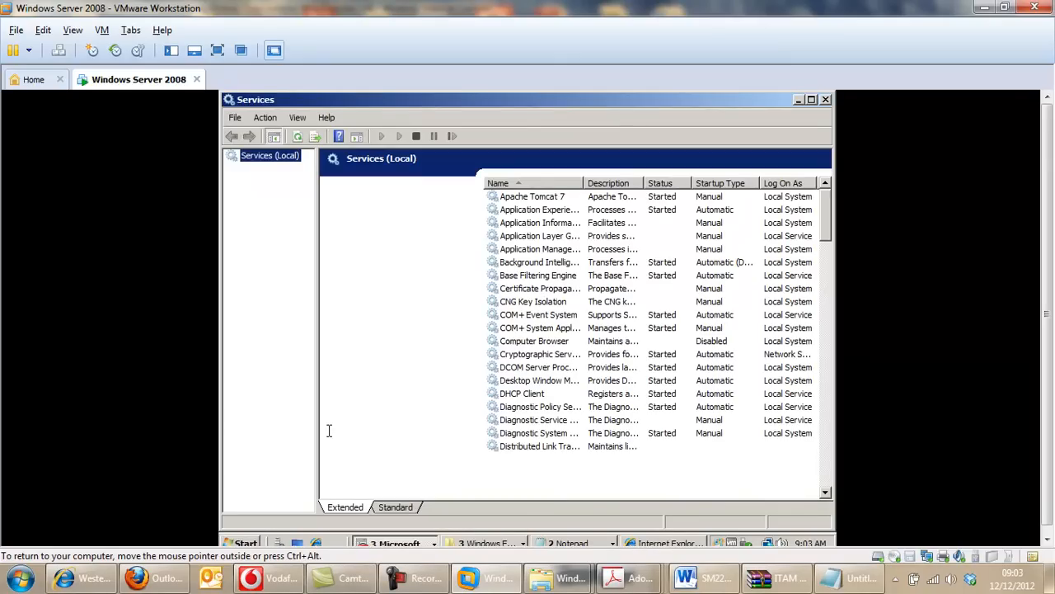
left_click(543, 200)
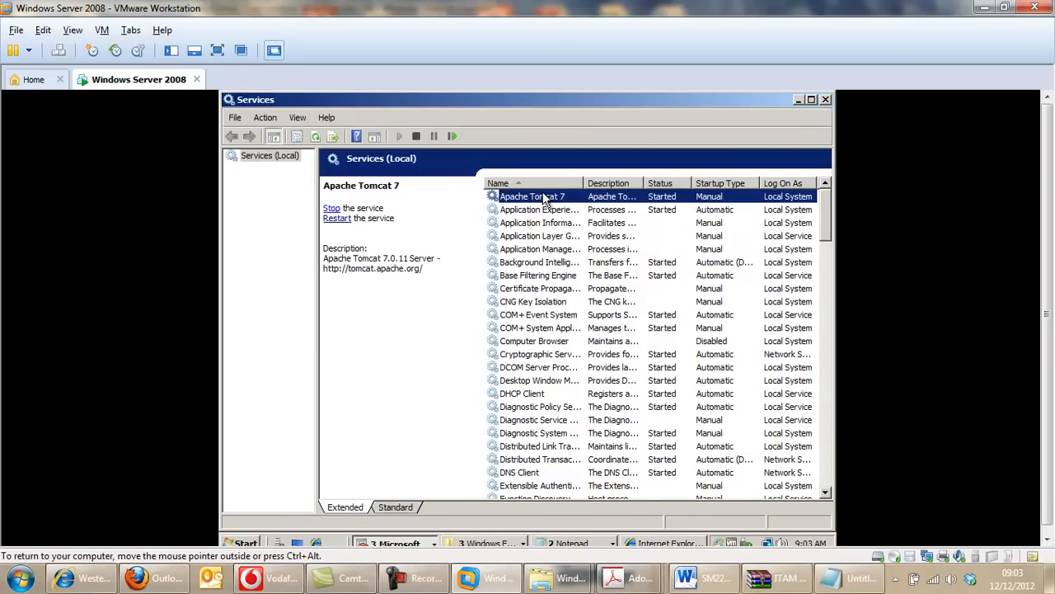
left_click(331, 208)
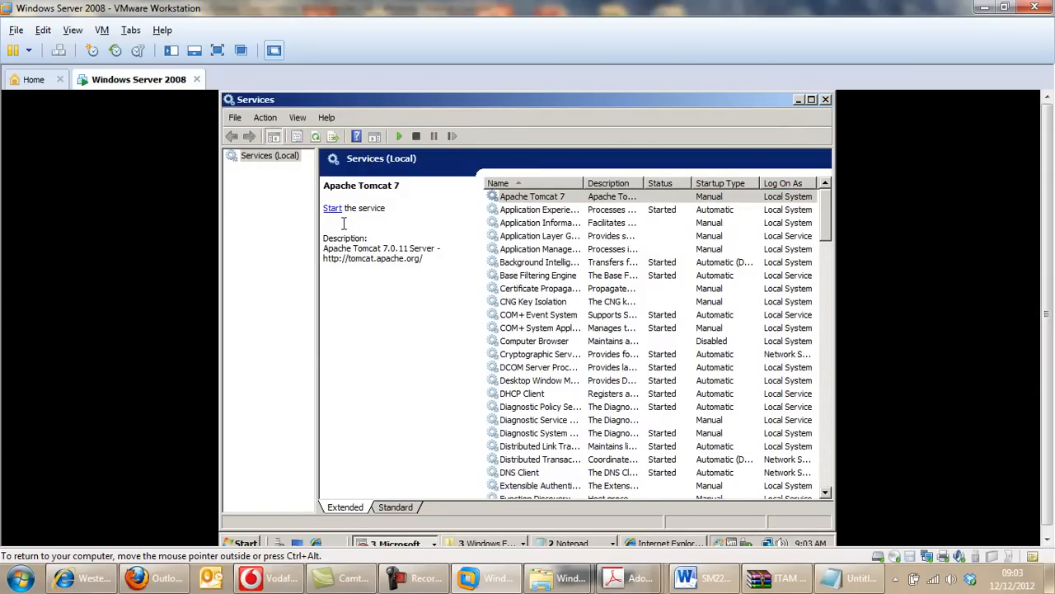
left_click(333, 209)
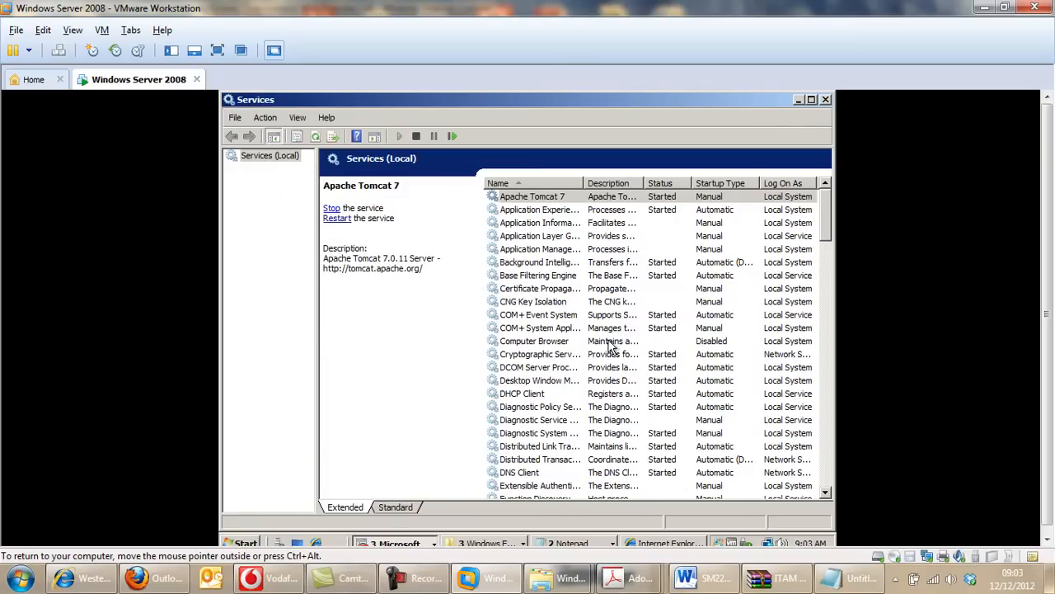
Reload the webtier-9.30 index page in Internet Explorer and switch the virtual machine to full screen.
left_click(665, 544)
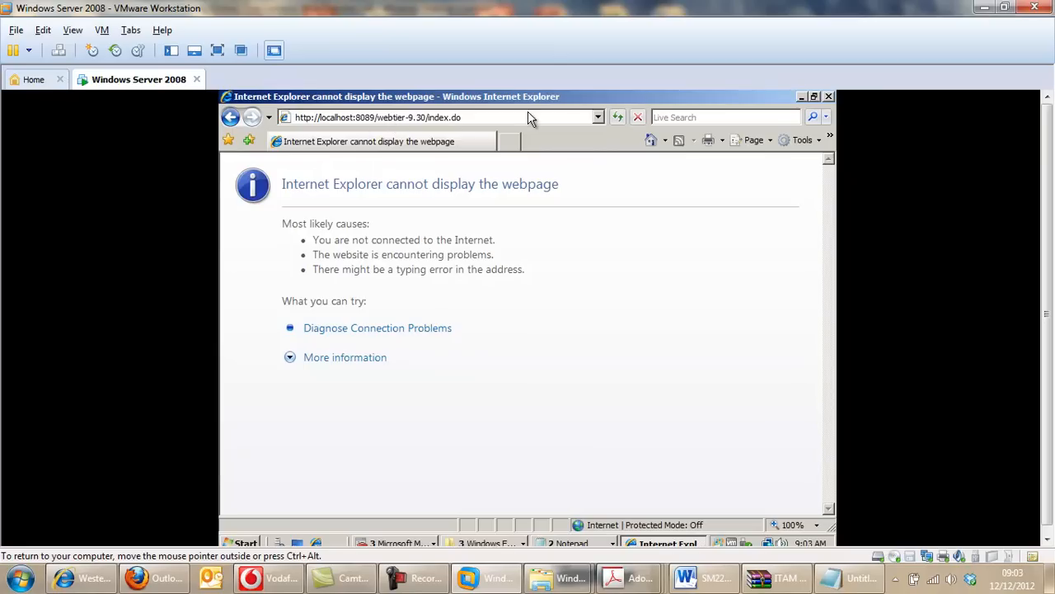
left_click(618, 118)
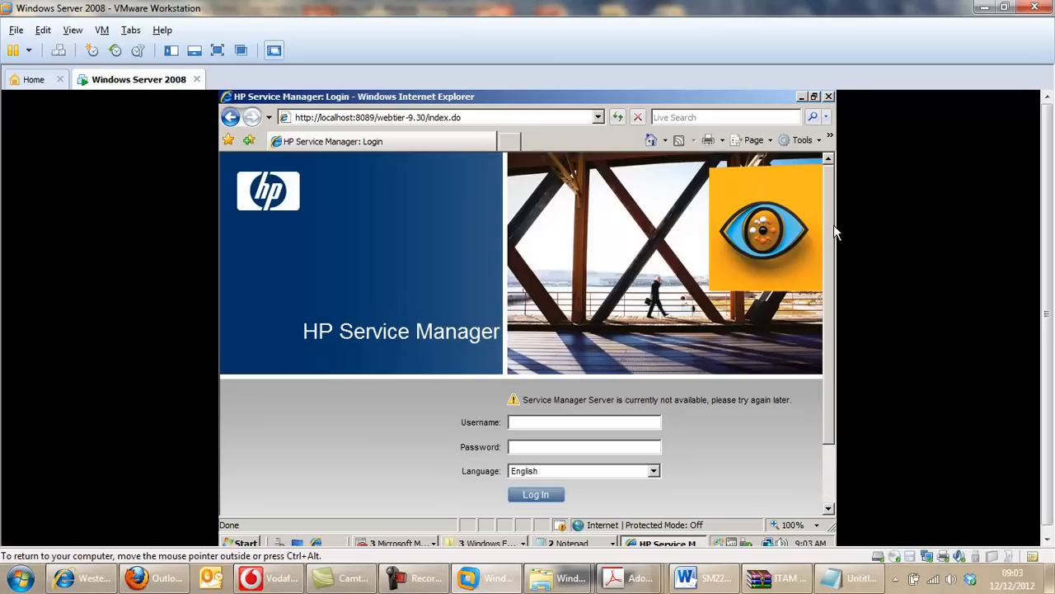
left_click_drag(832, 233, 828, 278)
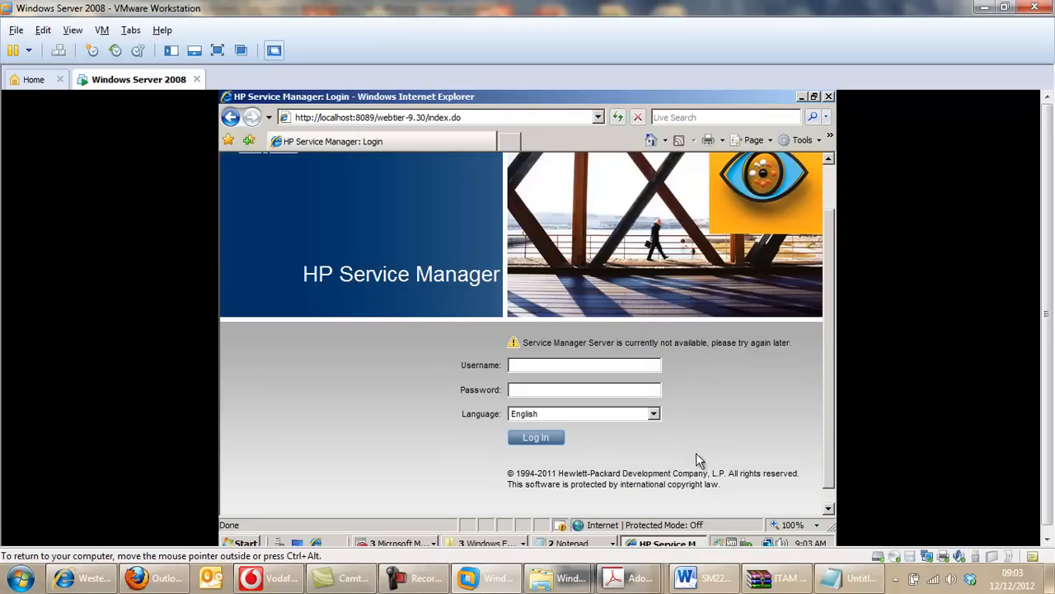
left_click(216, 50)
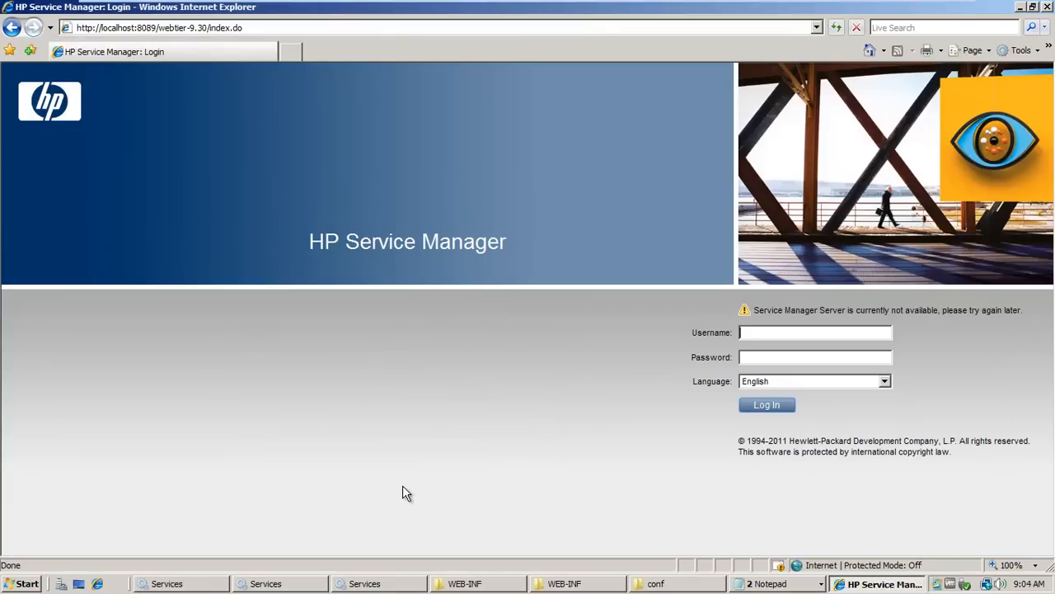
Start the HP Service Manager 9.30 Server service in Services and return to the web tier login page.
left_click(375, 585)
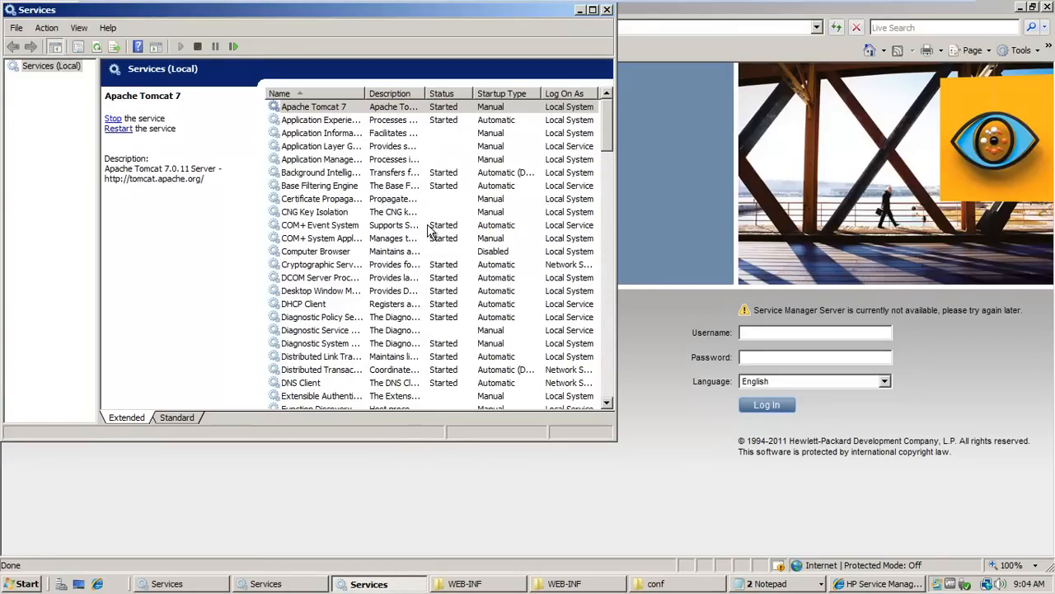
left_click(328, 190)
key("h")
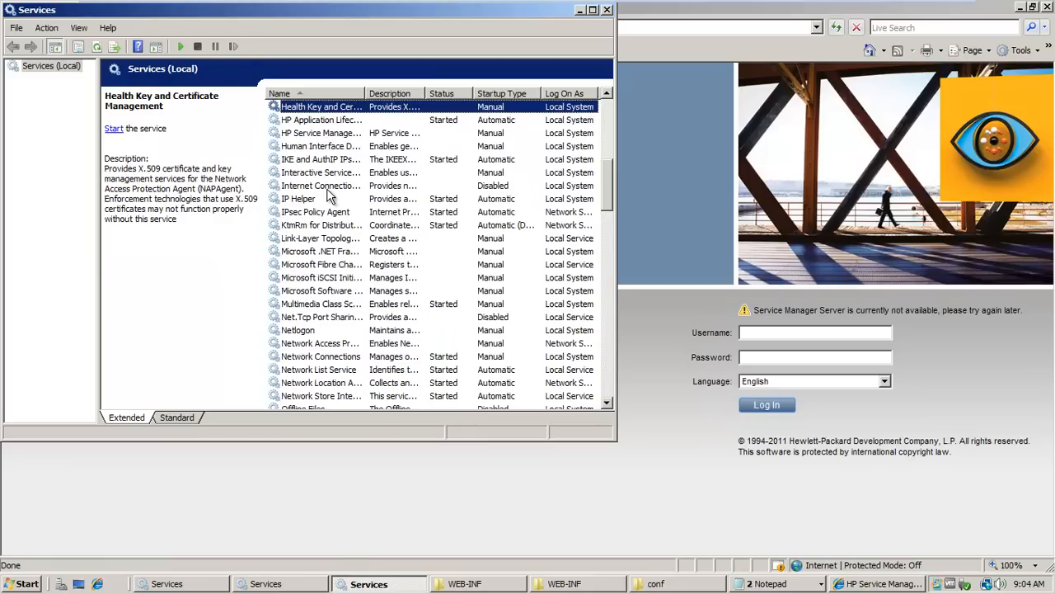
left_click(310, 121)
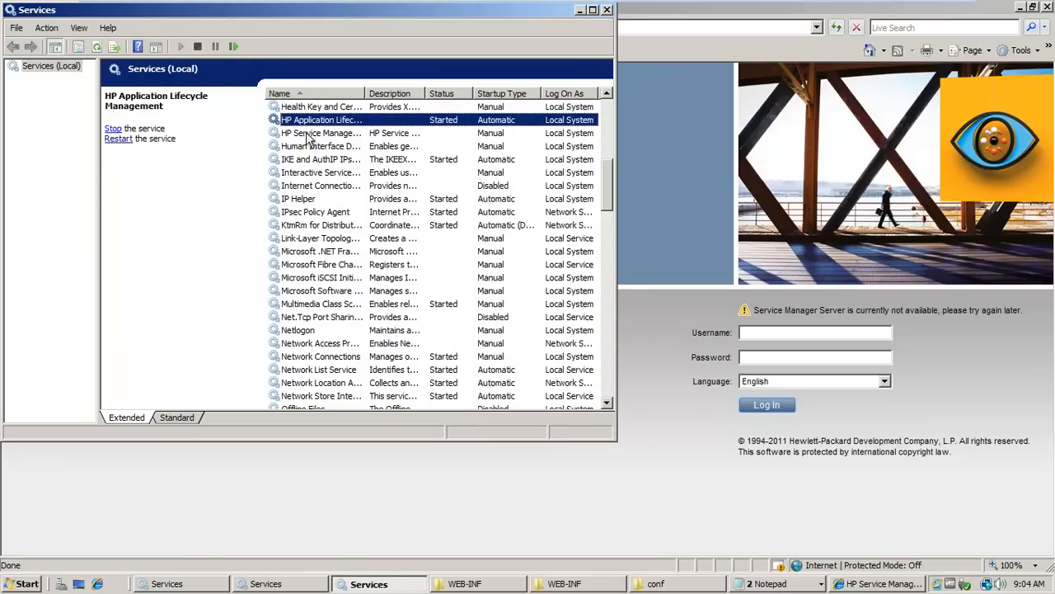
left_click(310, 133)
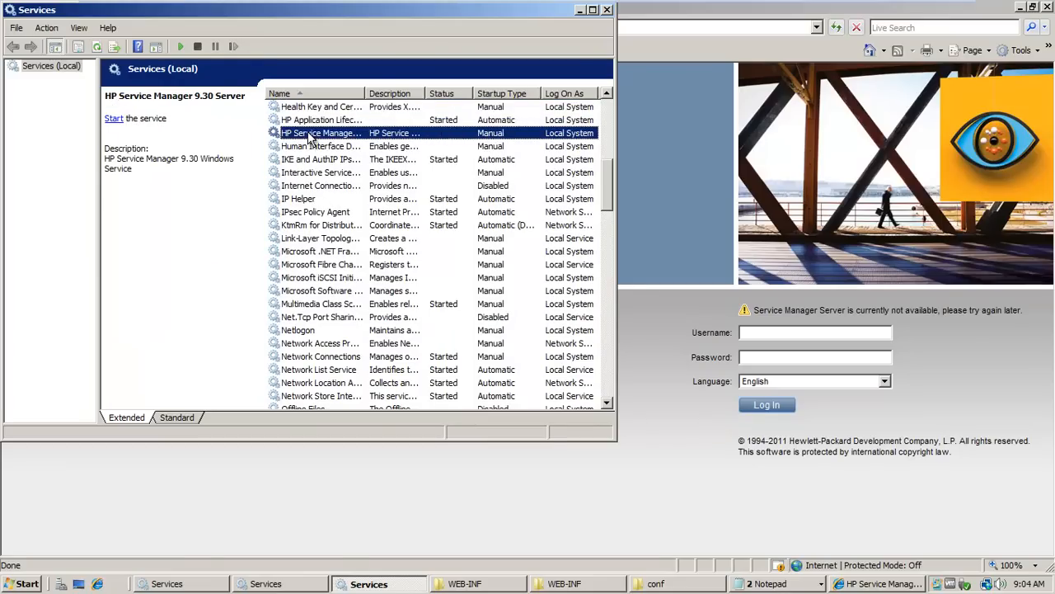
left_click(113, 119)
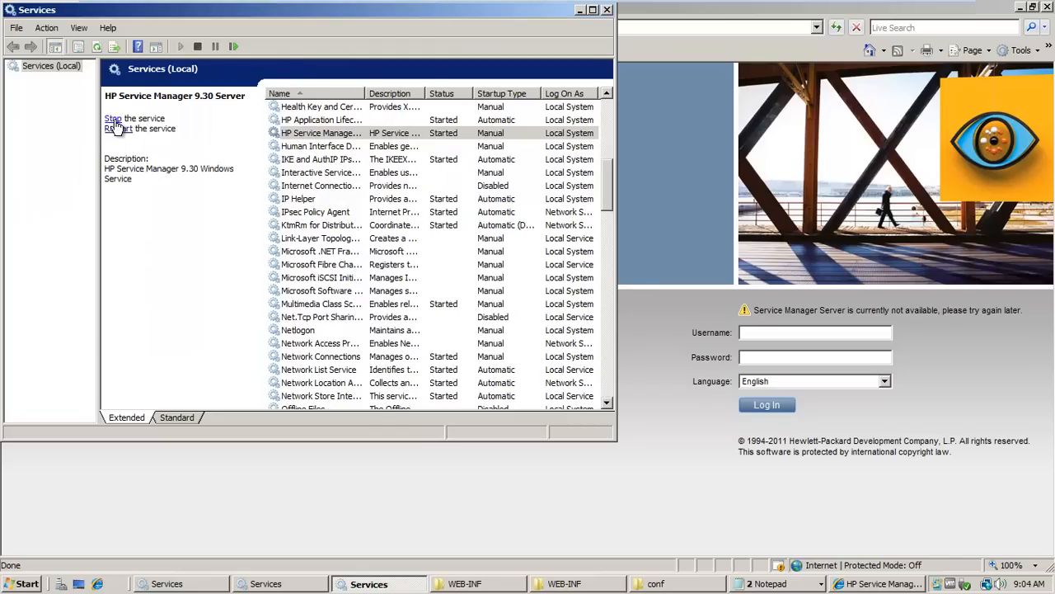
left_click(703, 78)
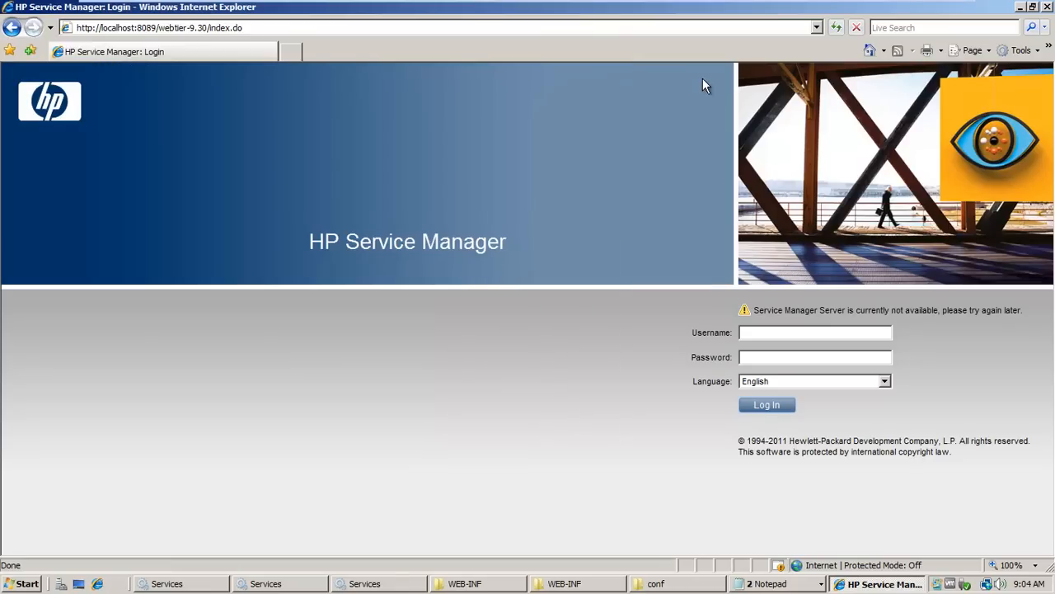
Reload the webtier-9.30 login page at localhost:8089 in Internet Explorer.
left_click(836, 29)
left_click(838, 29)
left_click(838, 29)
left_click(838, 29)
left_click(716, 29)
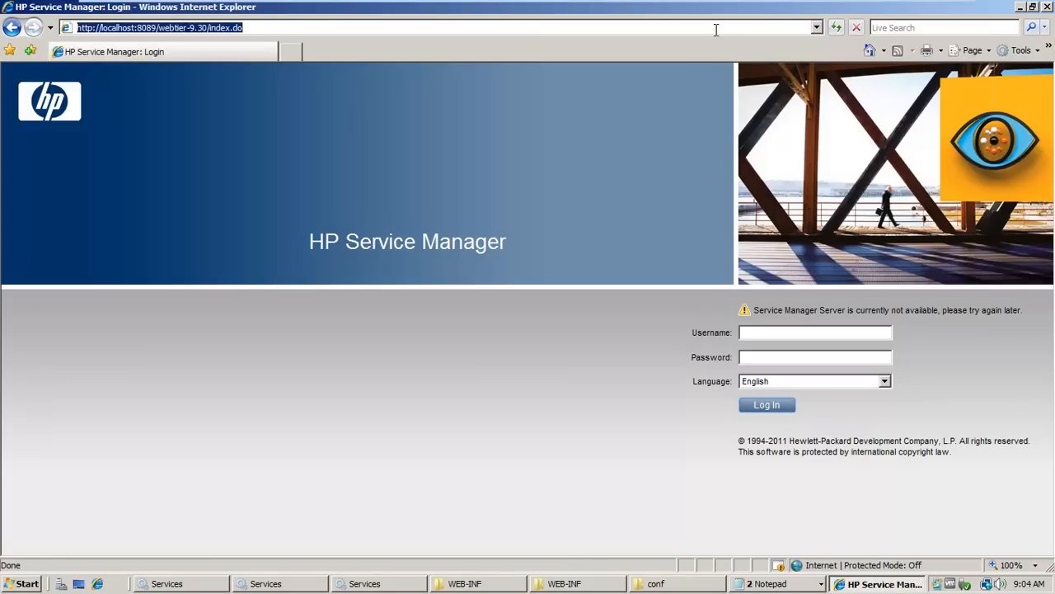
key("Return")
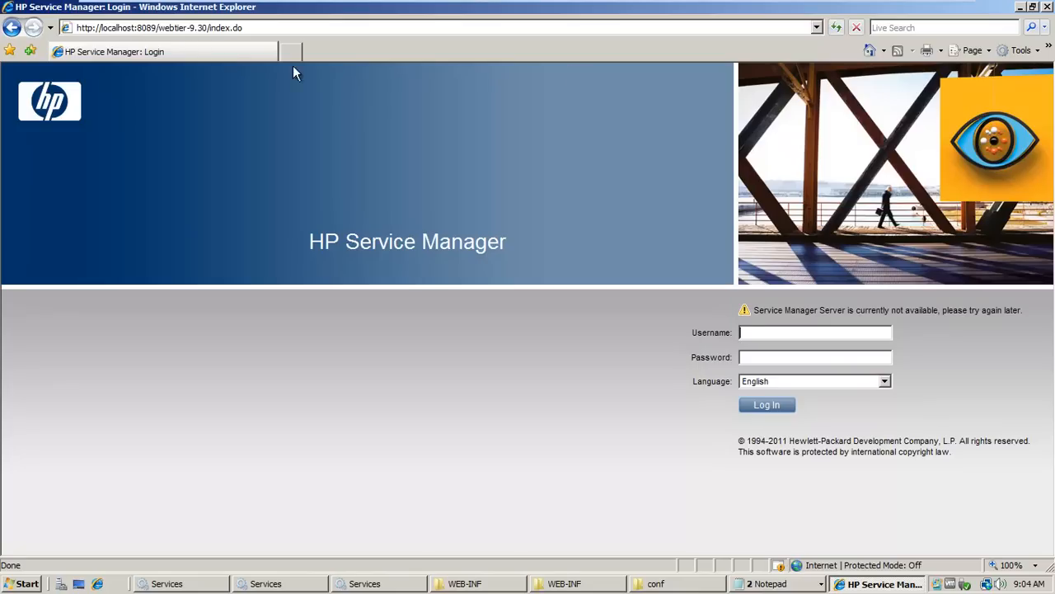
Copy the address of the webtier-9.30 index page and open it in a new browser tab.
left_click(231, 27)
right_click(224, 27)
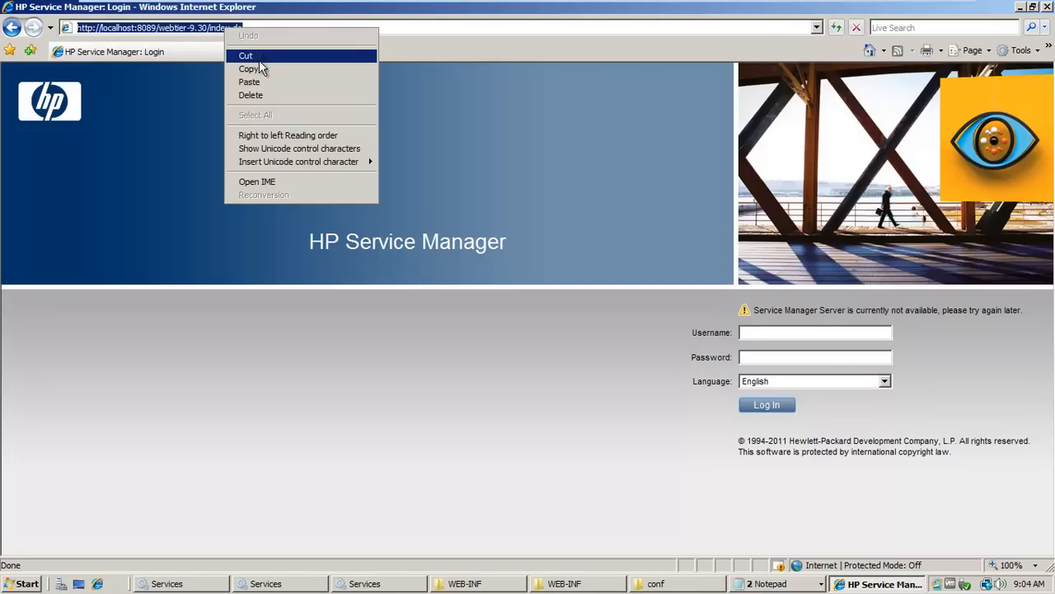
left_click(259, 69)
left_click(293, 52)
left_click(254, 29)
right_click(254, 29)
left_click(163, 32)
left_click_drag(122, 27, 78, 28)
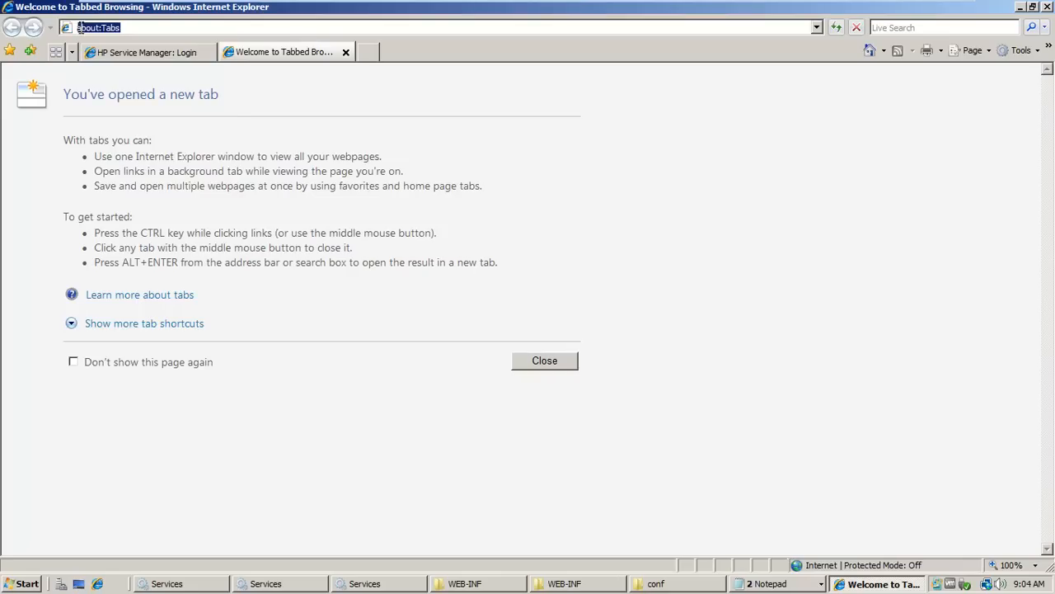
right_click(81, 30)
left_click(142, 82)
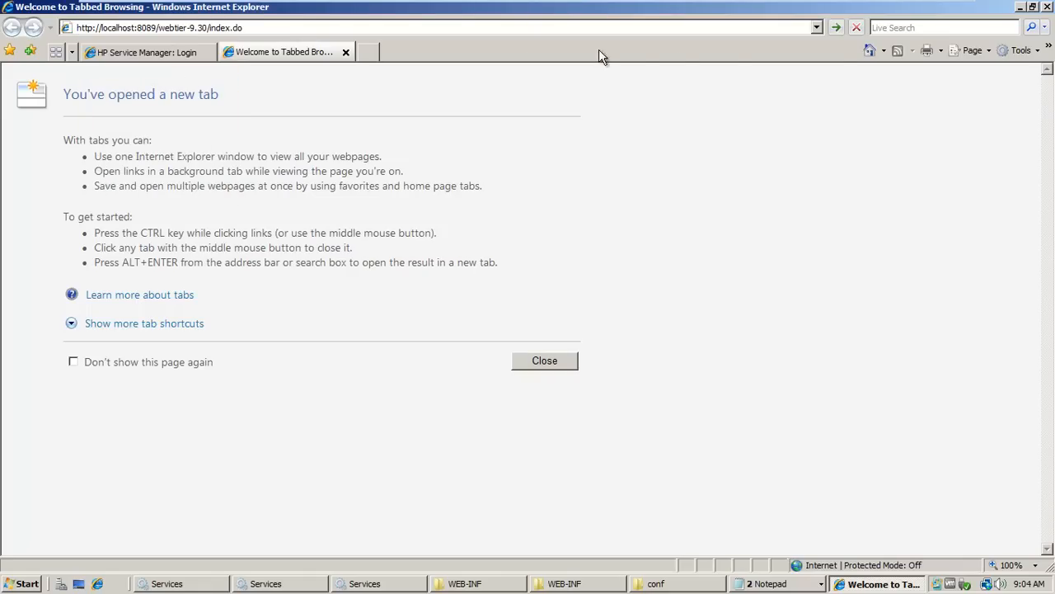
left_click(835, 28)
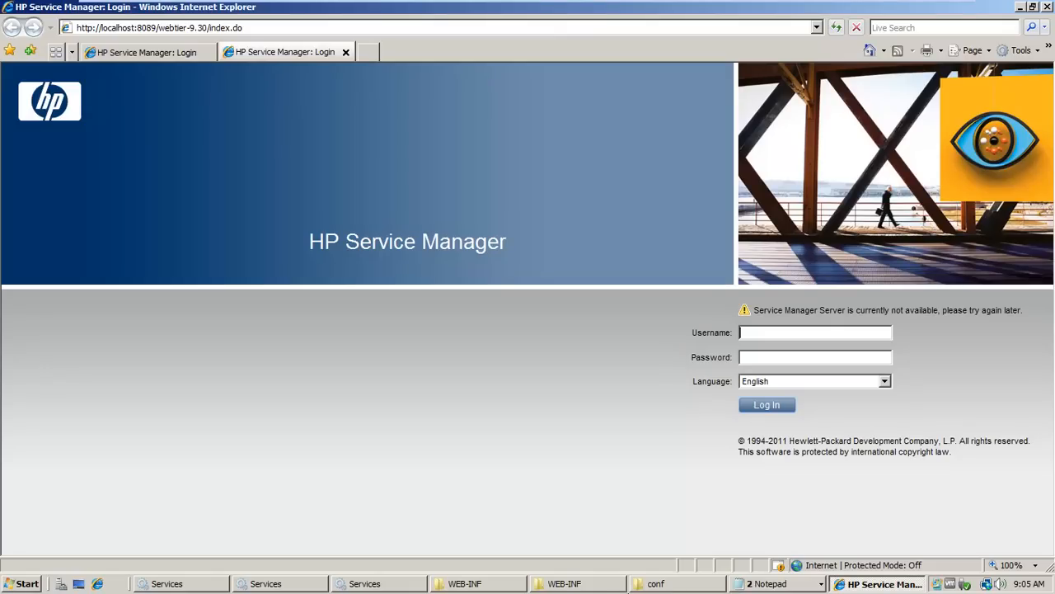
Check the HP Service Manager 9.30 Server status in Services, then try to log in to the web tier as falcon.
left_click(369, 583)
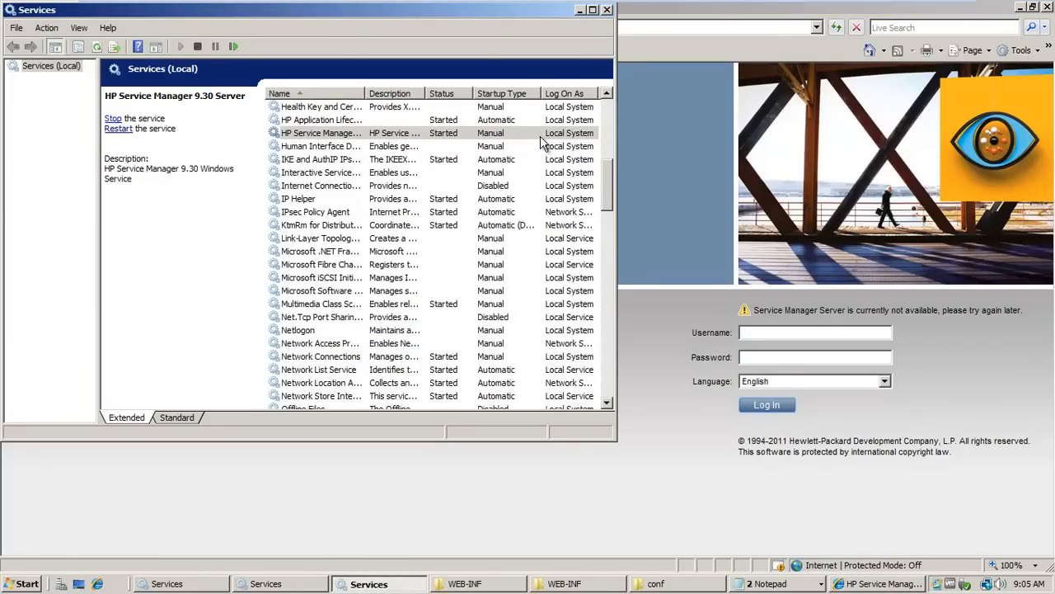
left_click(785, 332)
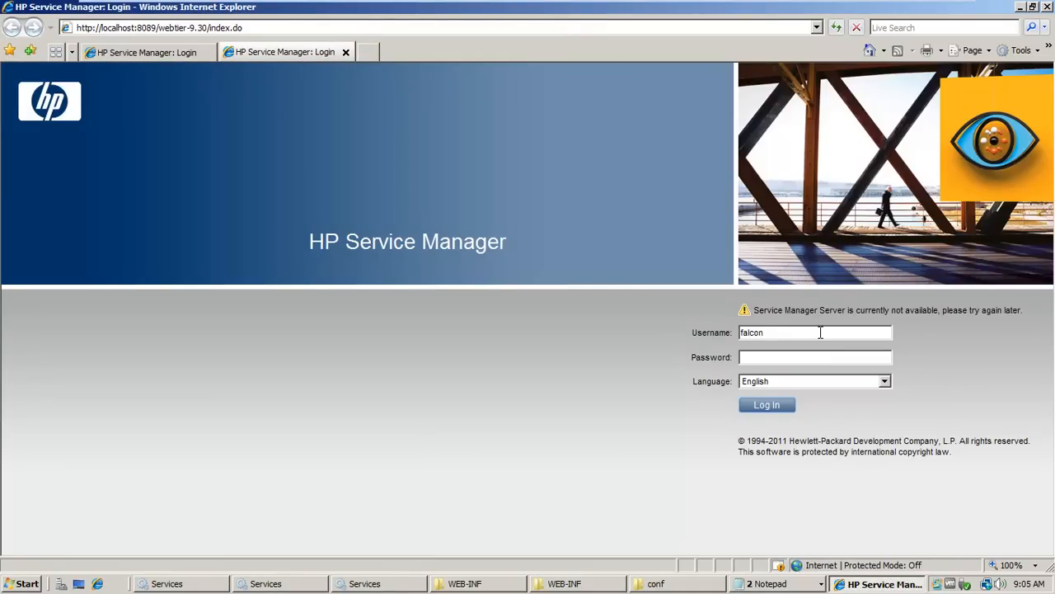
left_click(781, 413)
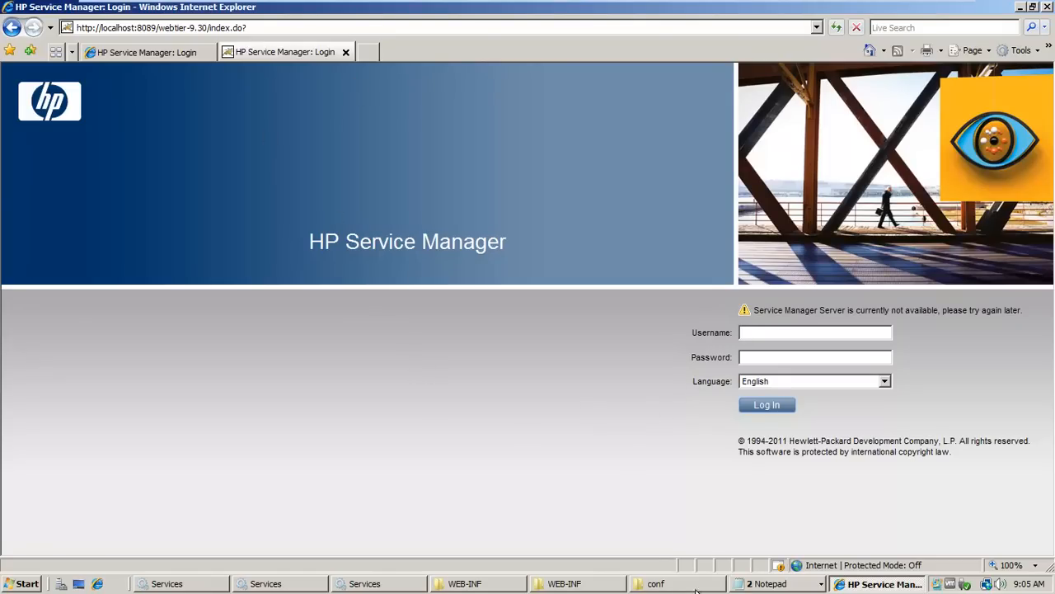
left_click(524, 11)
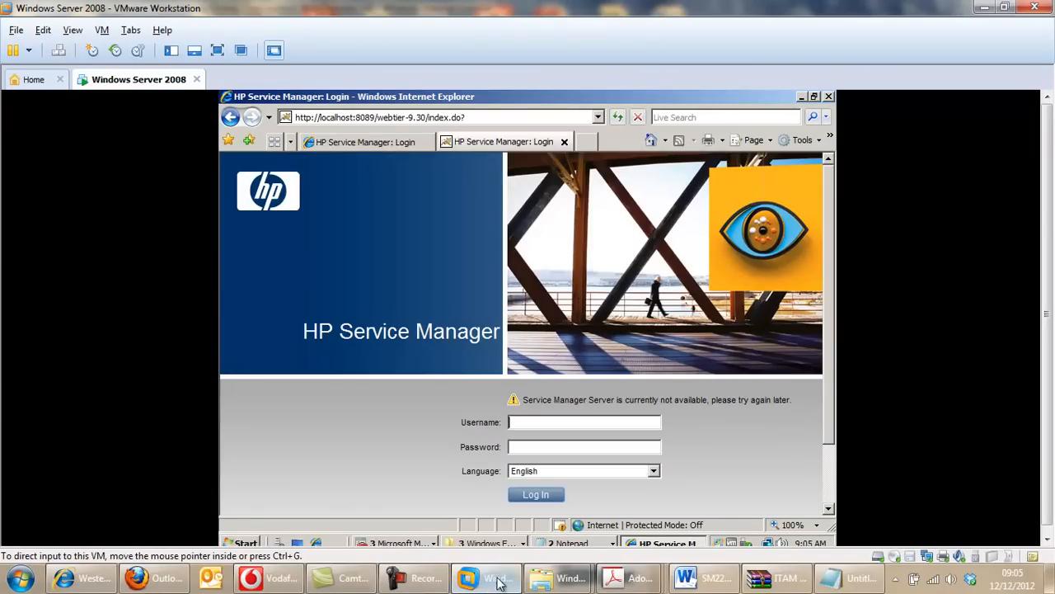
left_click(424, 582)
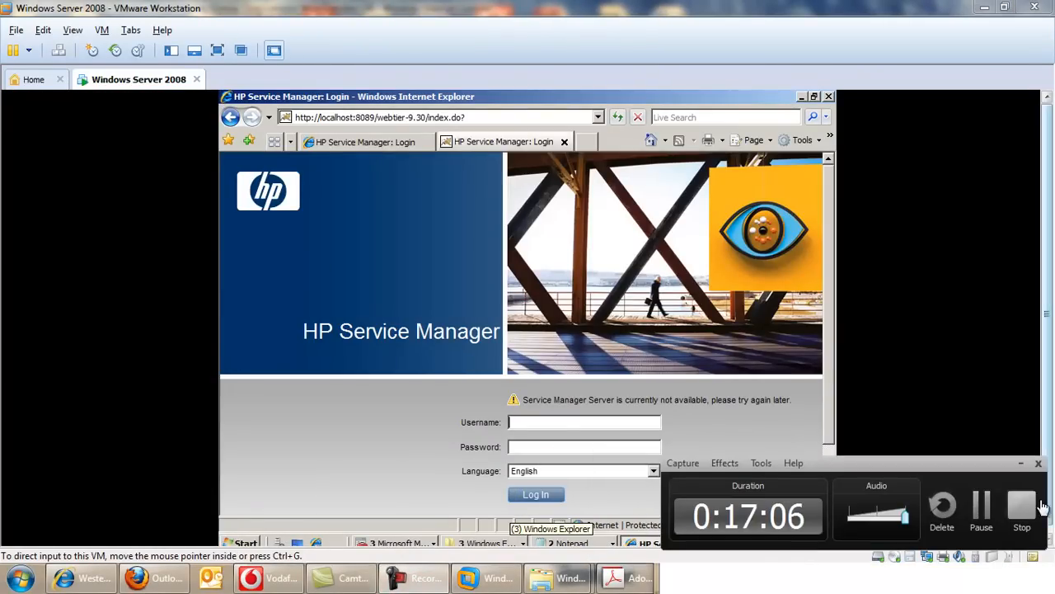
left_click(978, 510)
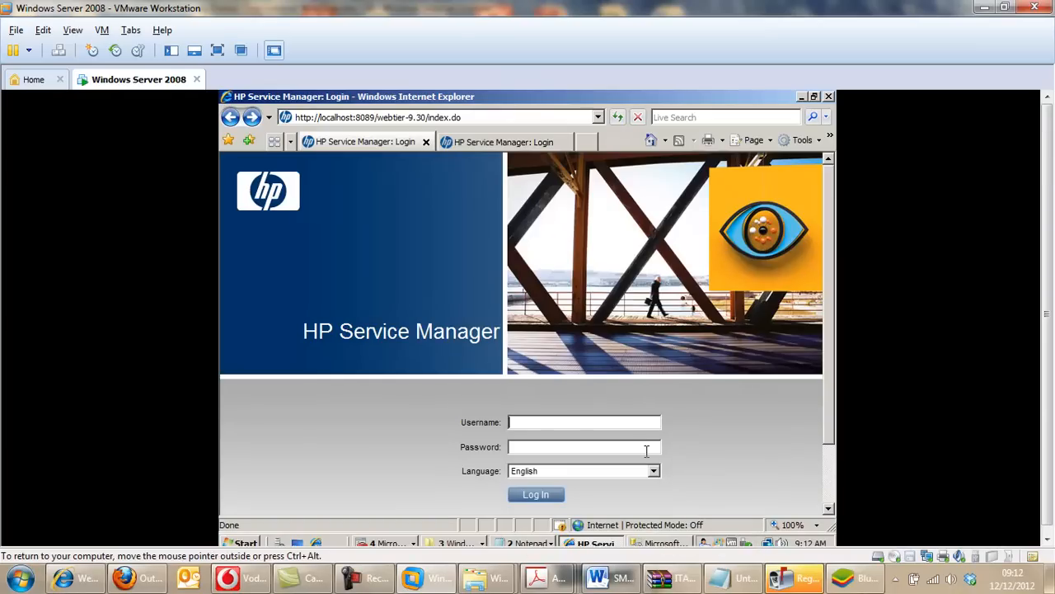
Connect SQL Server Management Studio to the SM93 database engine with SQL Server Authentication and the saved sa login.
left_click(659, 544)
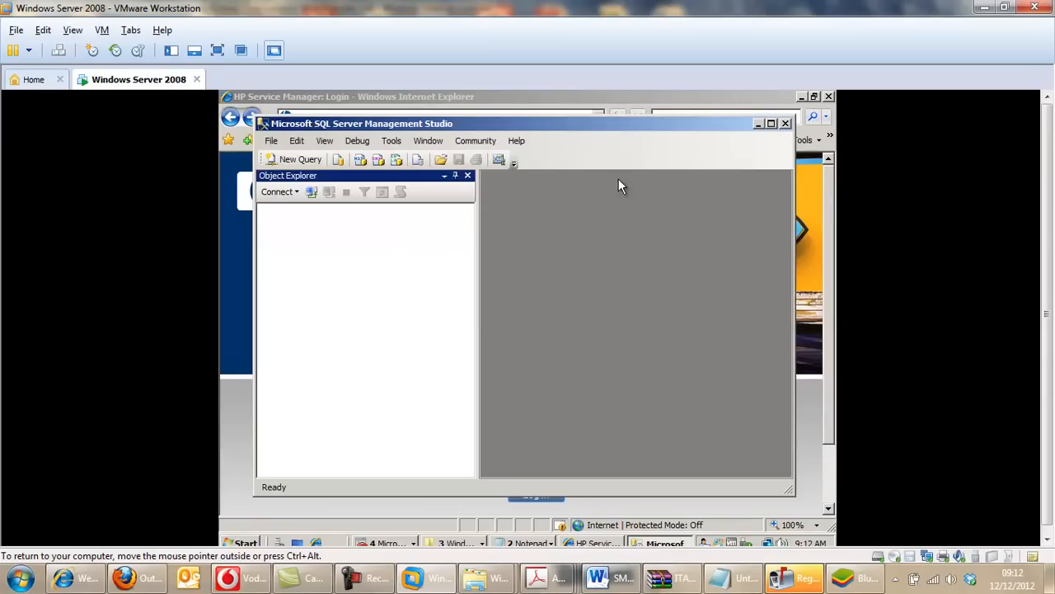
left_click(311, 192)
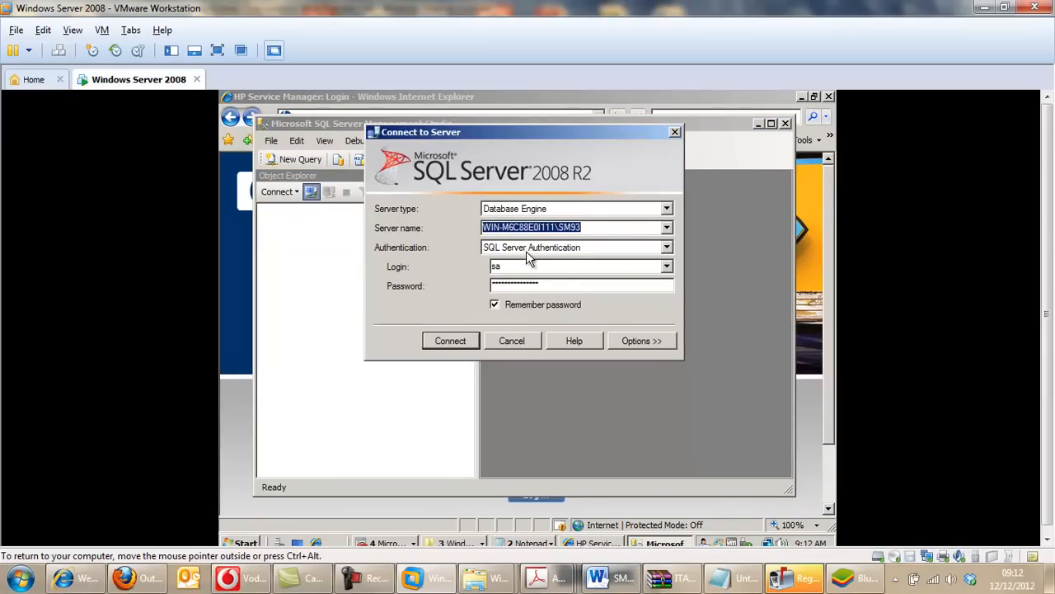
left_click(460, 343)
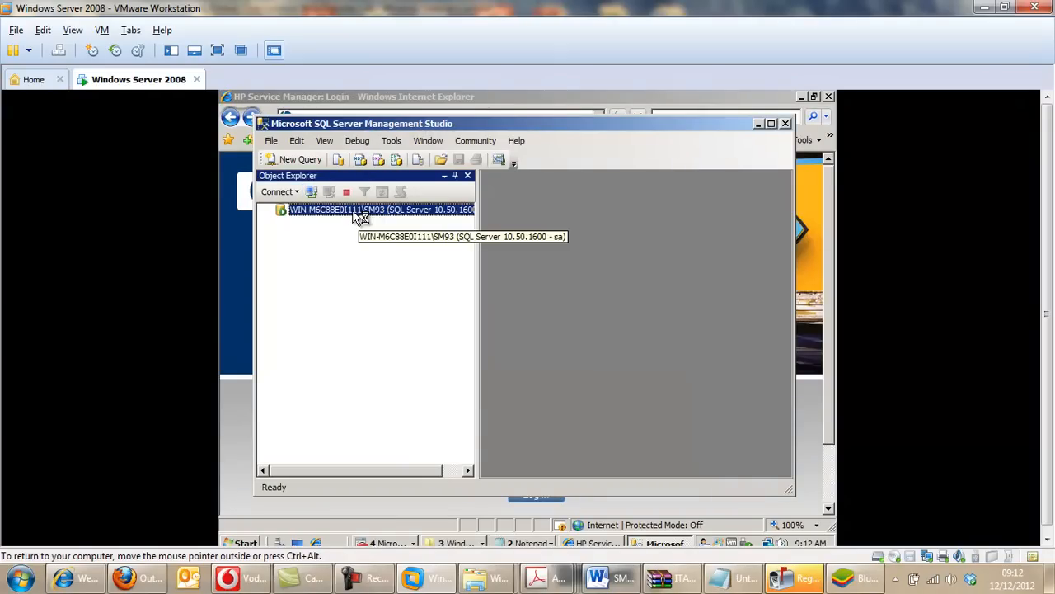
Add a second connection to the SM93 database engine using the sm93 login.
left_click(316, 193)
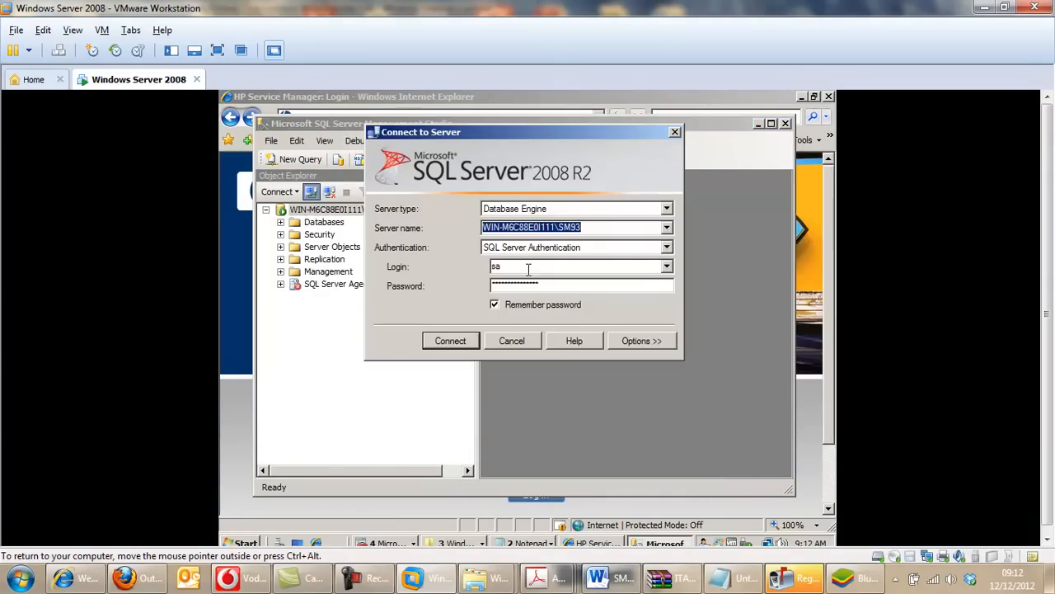
left_click(667, 266)
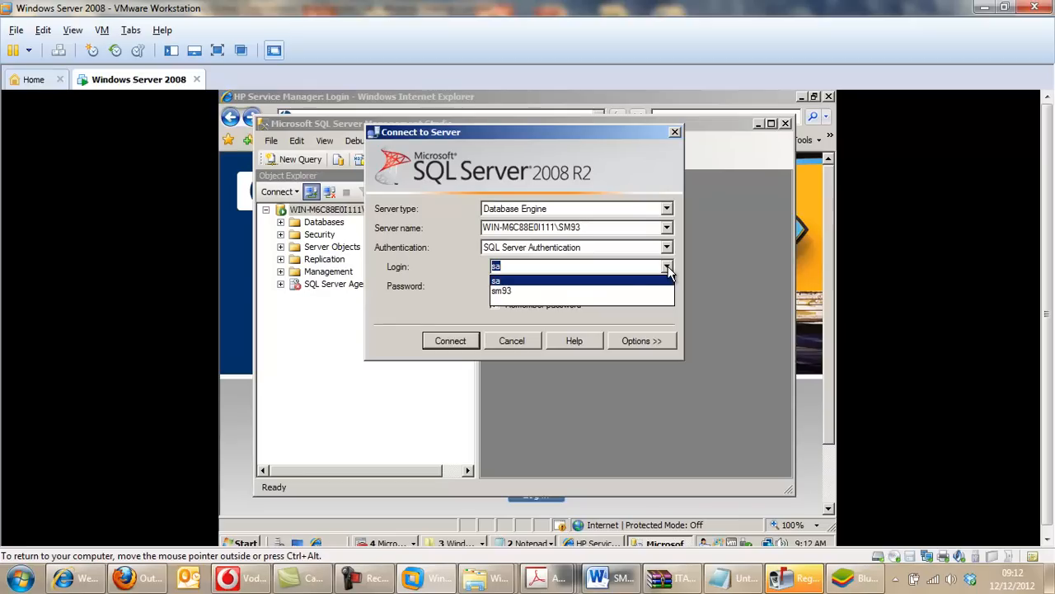
left_click(621, 291)
left_click(450, 341)
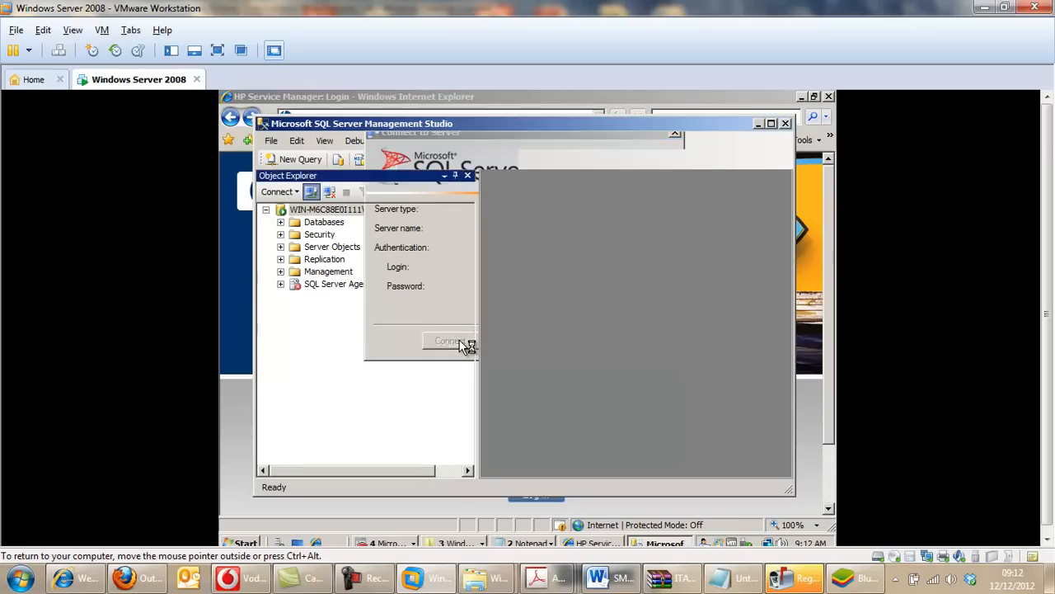
Launch the HP Service Manager 9.30 client from the server's program list.
left_click(227, 270)
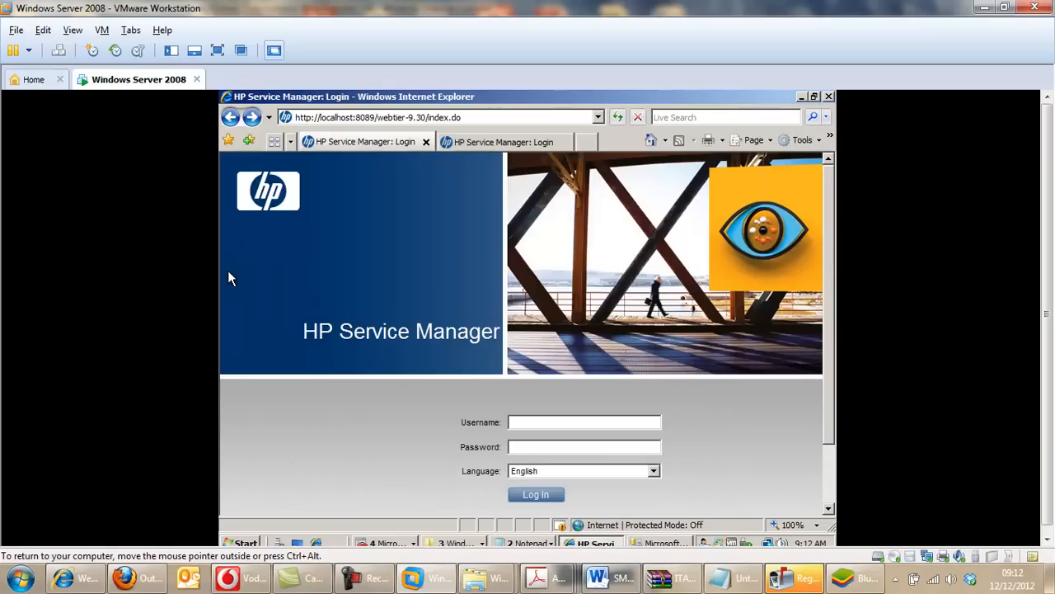
left_click(255, 542)
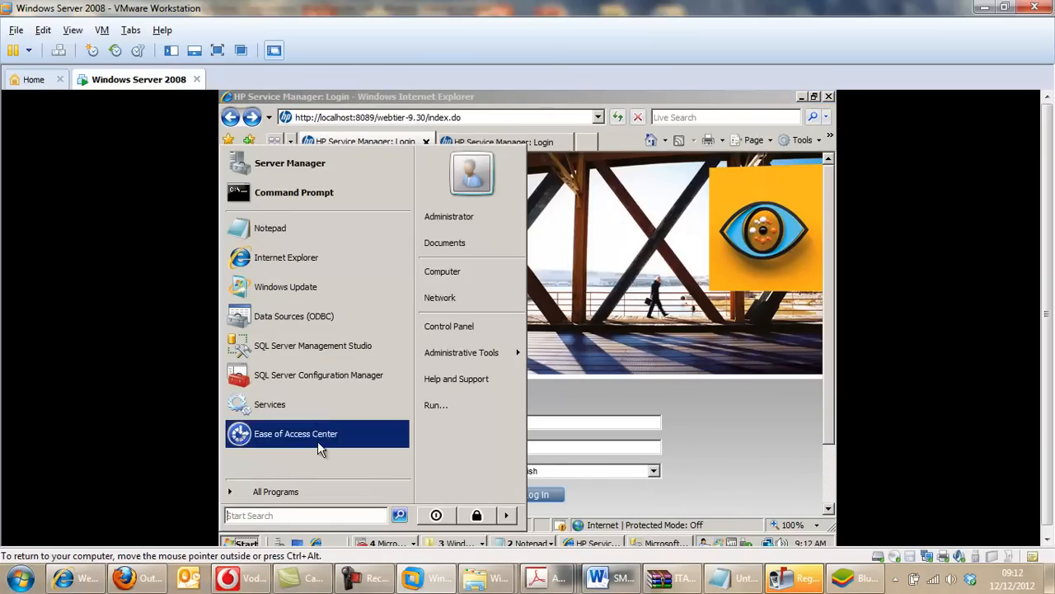
left_click(291, 491)
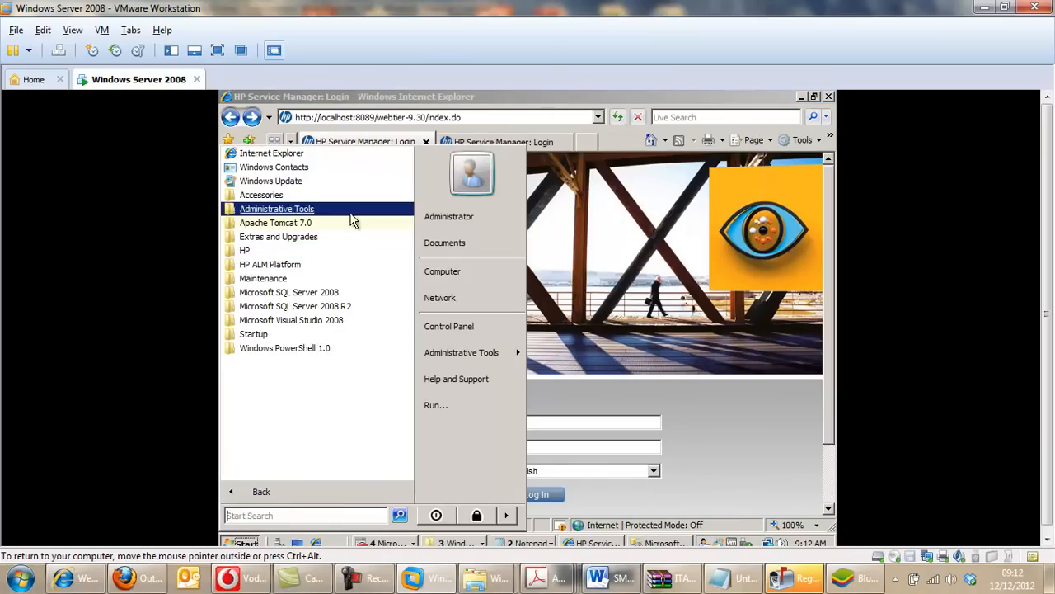
left_click(313, 251)
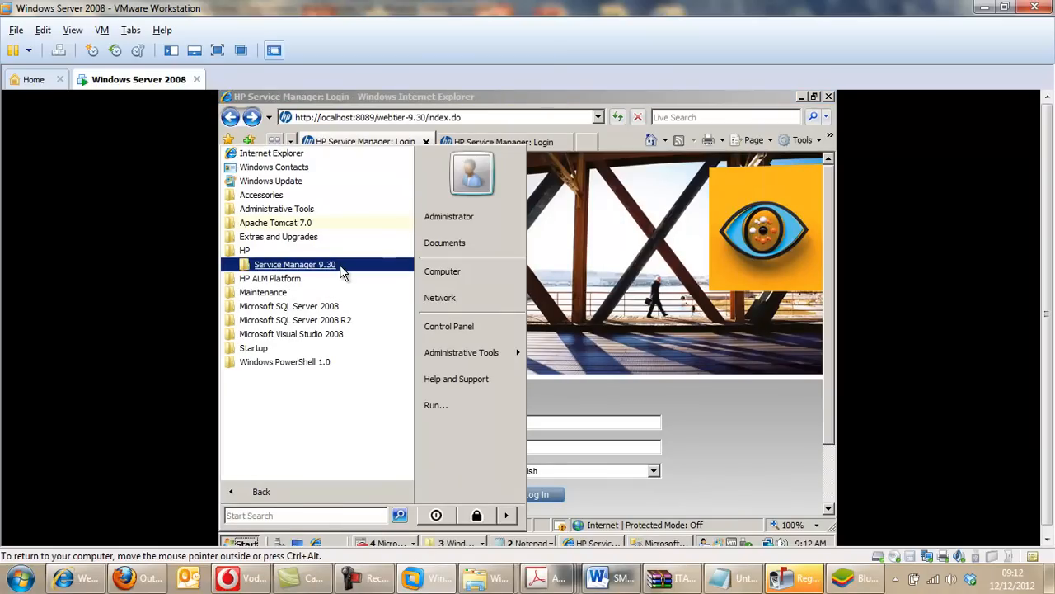
left_click(339, 265)
left_click(336, 279)
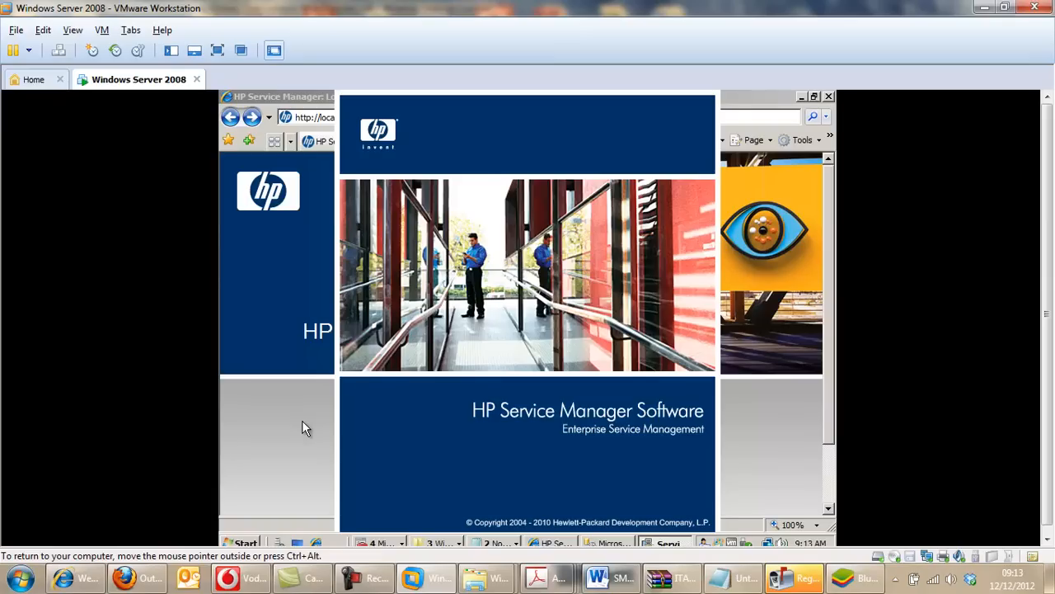
Log in to the Service Manager web tier with the username falcon and an empty password.
left_click(577, 422)
type("falcon")
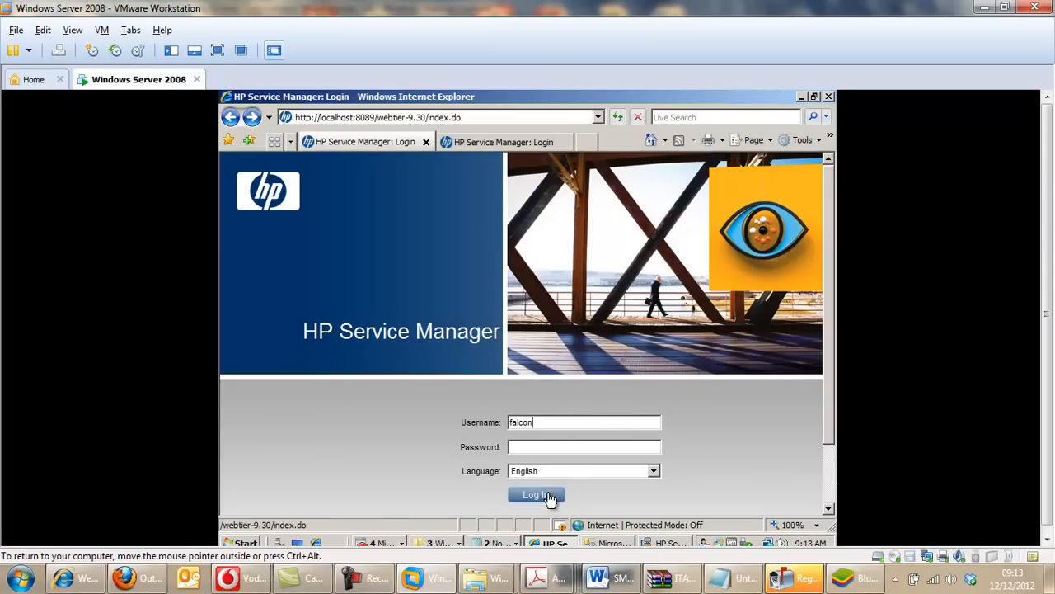
left_click(537, 494)
Switch to the Service Manager client and connect using the falcon connection to localhost on port 13080.
left_click(665, 541)
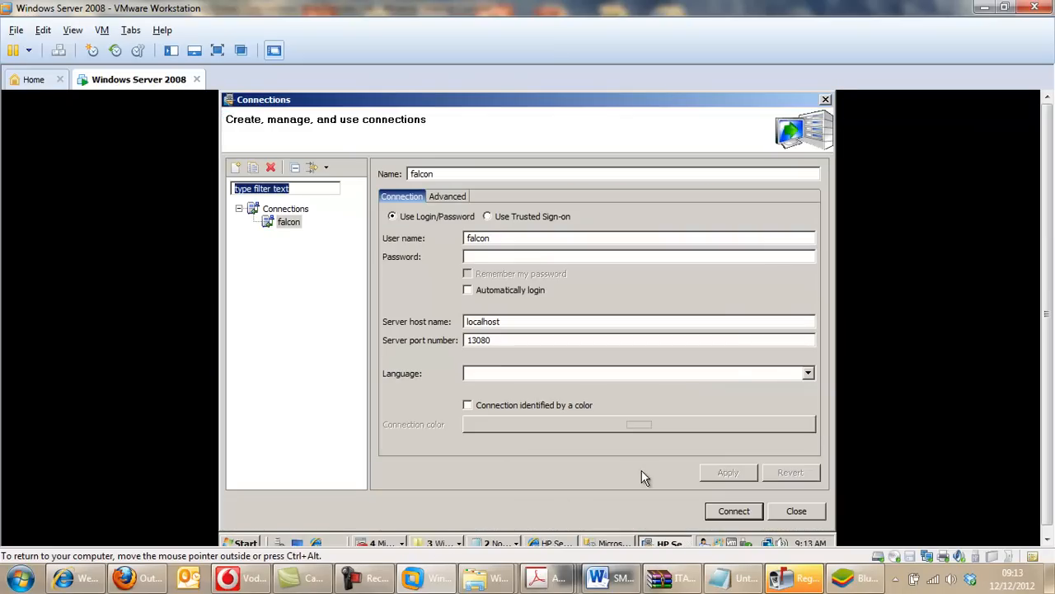
left_click(733, 511)
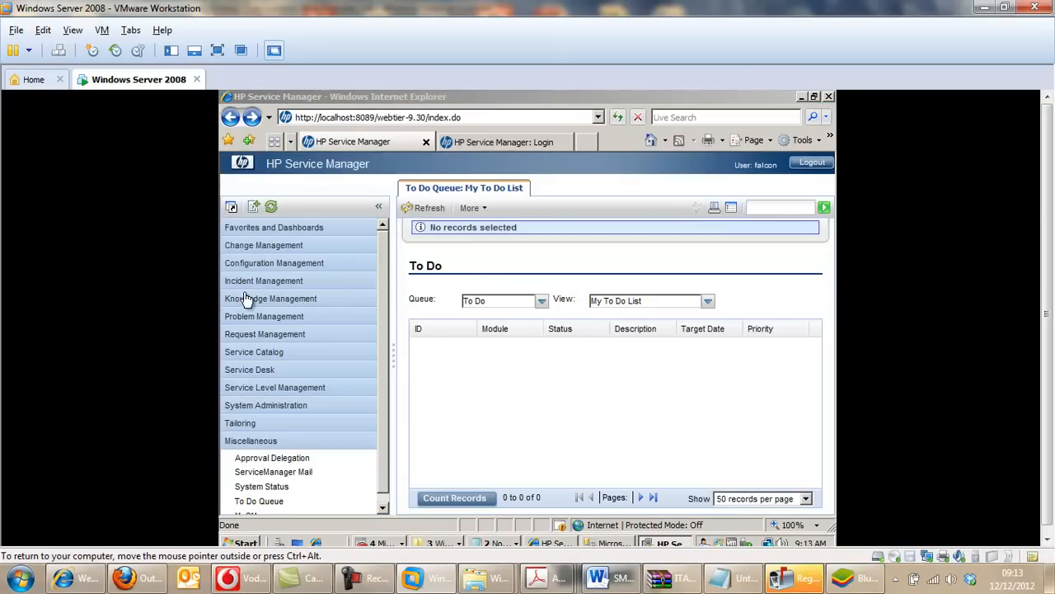
Expand Change Management, Configuration Management and Incident Management in the web tier navigation and look through their entries.
left_click(278, 247)
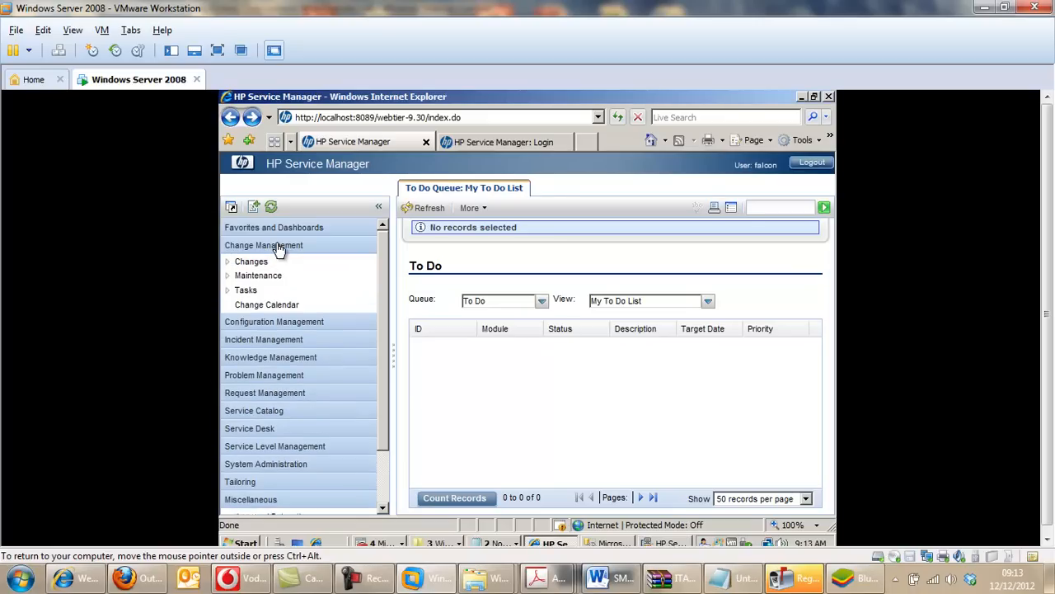
left_click(266, 324)
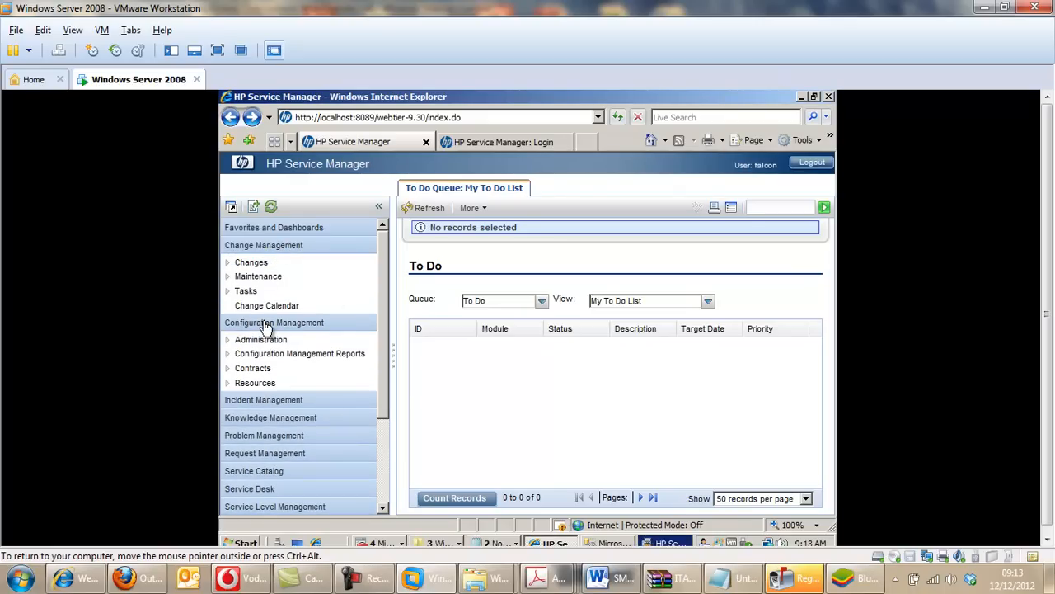
left_click(290, 401)
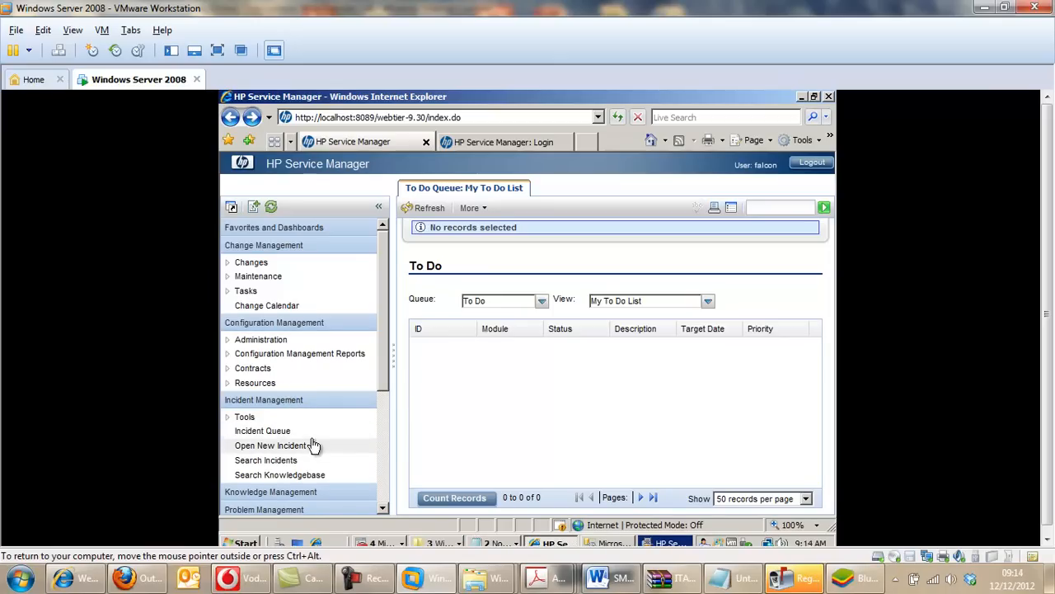
left_click_drag(384, 356, 390, 410)
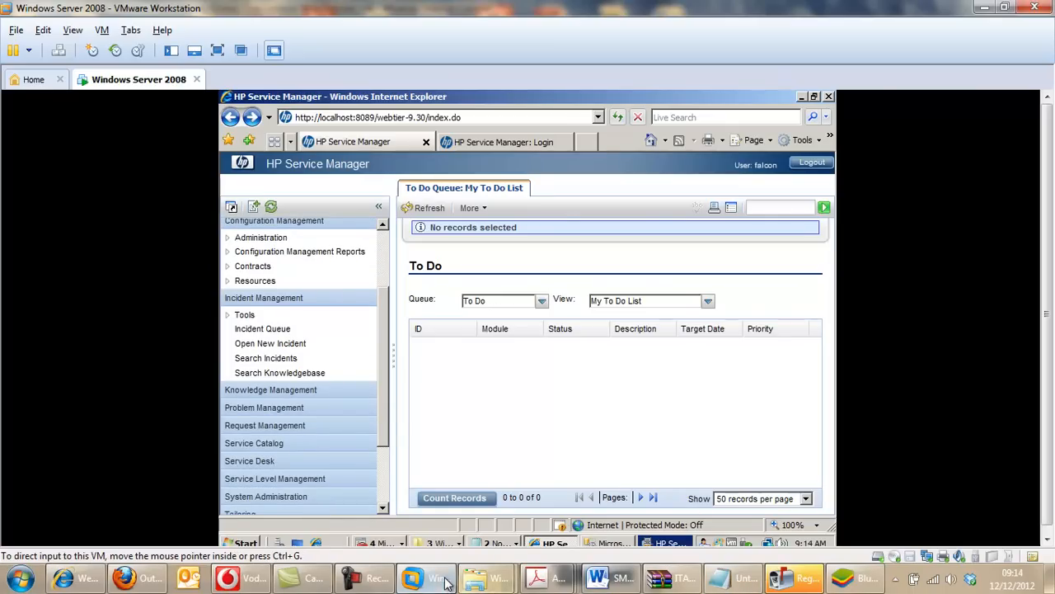
left_click(369, 582)
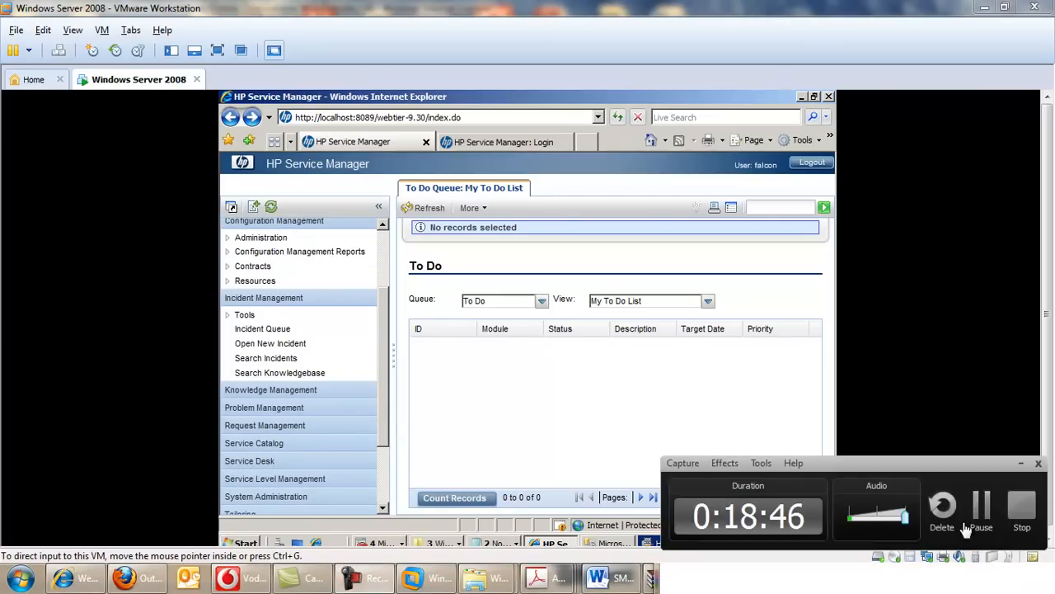